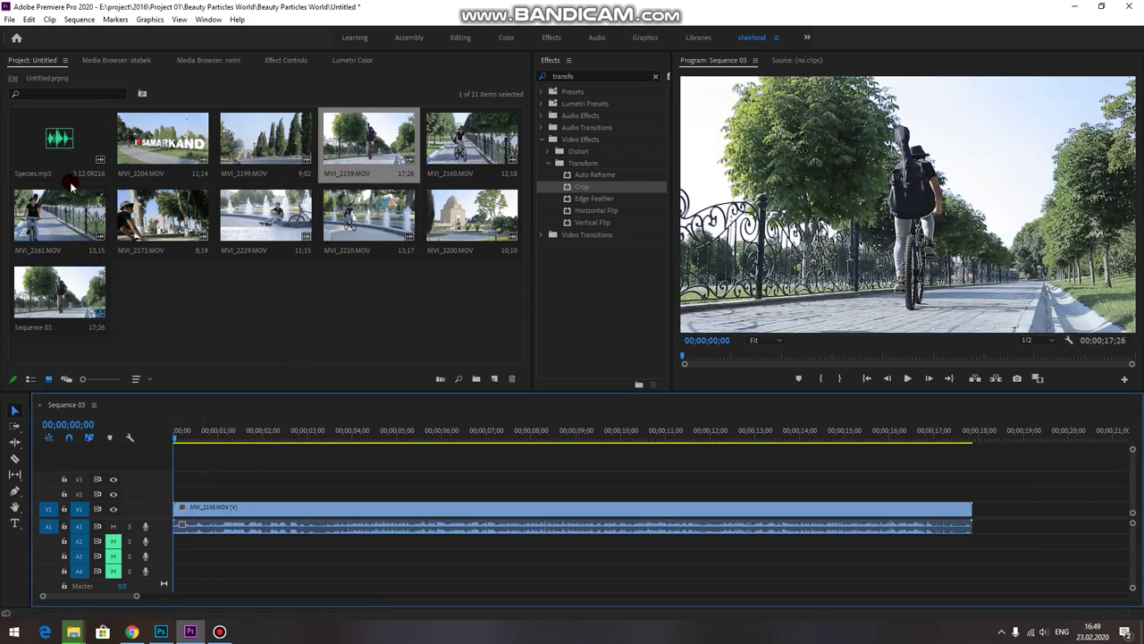
Replace the clip's audio on A1 with Species.mp3, trimming about 13 seconds off the music's start and moving it to the sequence start.
{"action": "left_click_drag", "start_coordinate": [49, 140], "coordinate": [159, 523]}
{"action": "left_click", "coordinate": [113, 555]}
{"action": "left_click_drag", "start_coordinate": [195, 441], "coordinate": [768, 478]}
{"action": "left_click_drag", "start_coordinate": [762, 525], "coordinate": [214, 527]}
Cut about the first 1.5 seconds off MVI_2159.MOV and shift the remaining clip to the sequence start.
{"action": "left_click_drag", "start_coordinate": [188, 431], "coordinate": [239, 445]}
{"action": "key", "text": "c"}
{"action": "left_click", "coordinate": [238, 507]}
{"action": "key", "text": "v"}
{"action": "left_click_drag", "start_coordinate": [265, 508], "coordinate": [198, 508]}
{"action": "left_click_drag", "start_coordinate": [214, 442], "coordinate": [172, 439]}
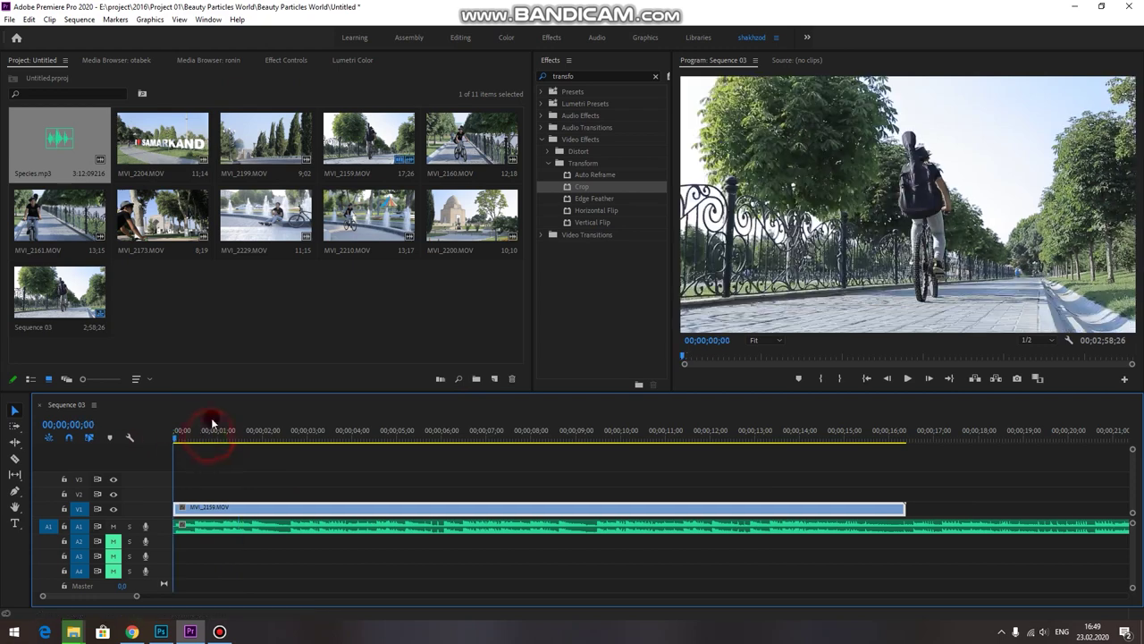
Find the Crop effect among the Transform video effects and apply it to MVI_2159.MOV.
{"action": "left_click", "coordinate": [655, 76]}
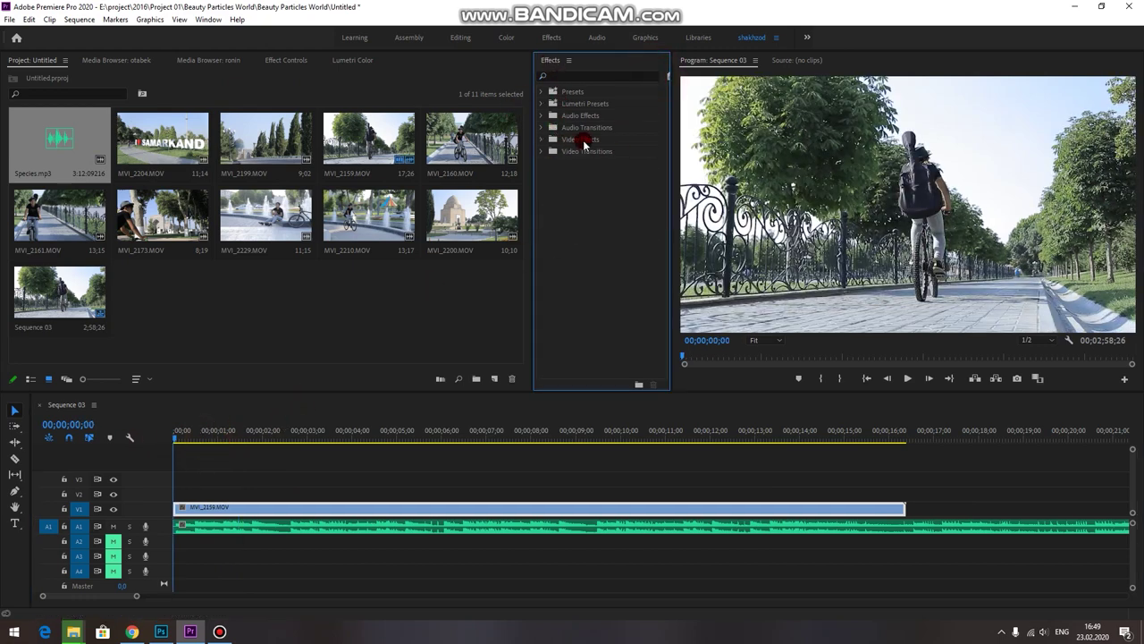
{"action": "left_click", "coordinate": [540, 140]}
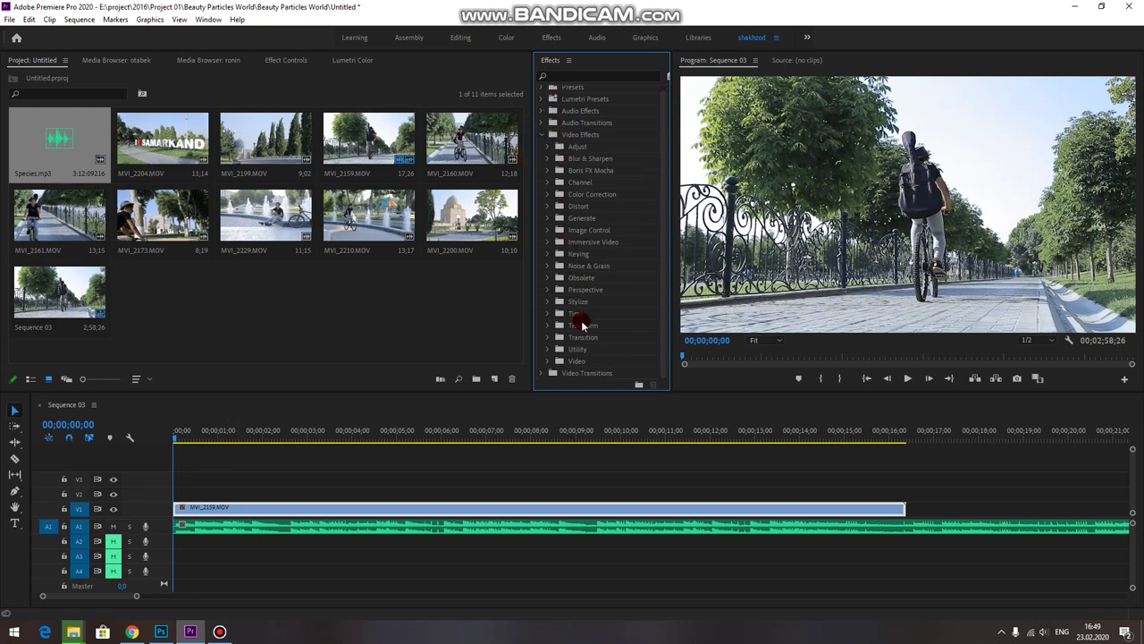
{"action": "left_click", "coordinate": [547, 326]}
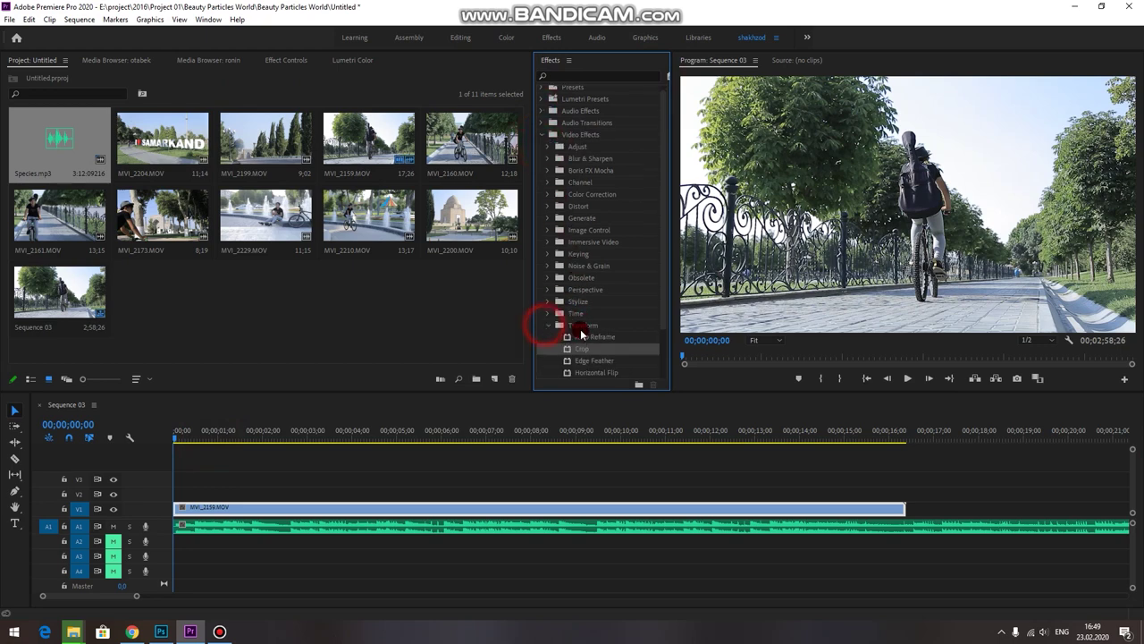
{"action": "scroll", "coordinate": [587, 340], "scroll_direction": "down", "scroll_amount": 2}
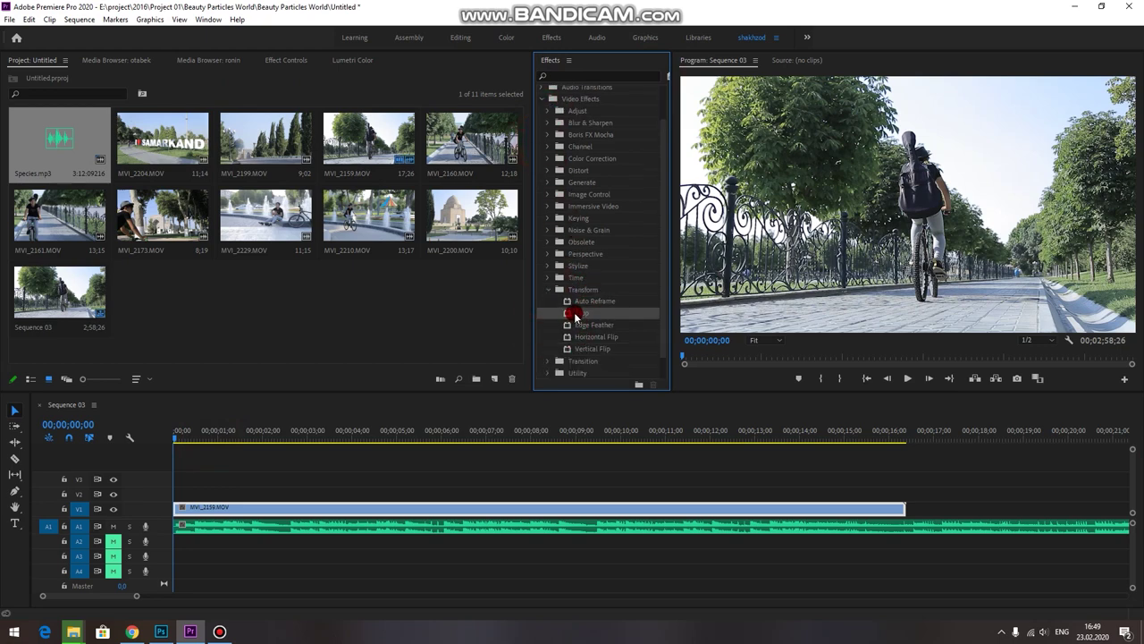
{"action": "left_click_drag", "start_coordinate": [257, 481], "coordinate": [239, 502]}
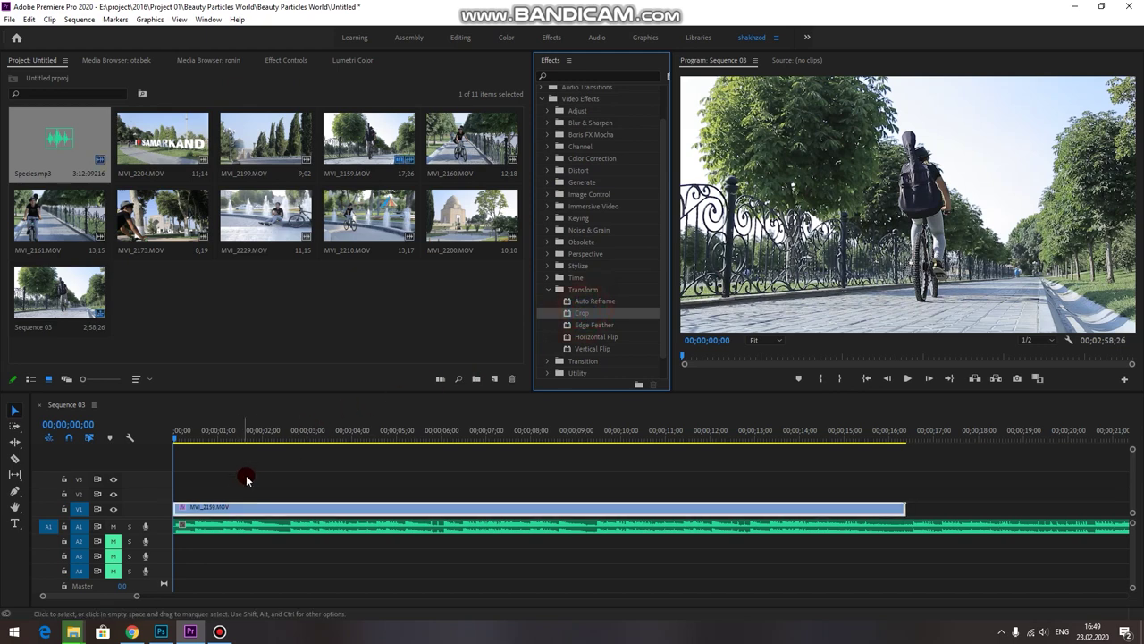
Crop MVI_2159.MOV to 55% top and 10% bottom, and enable keyframing for both values at 00;00;00;00.
{"action": "left_click", "coordinate": [285, 60]}
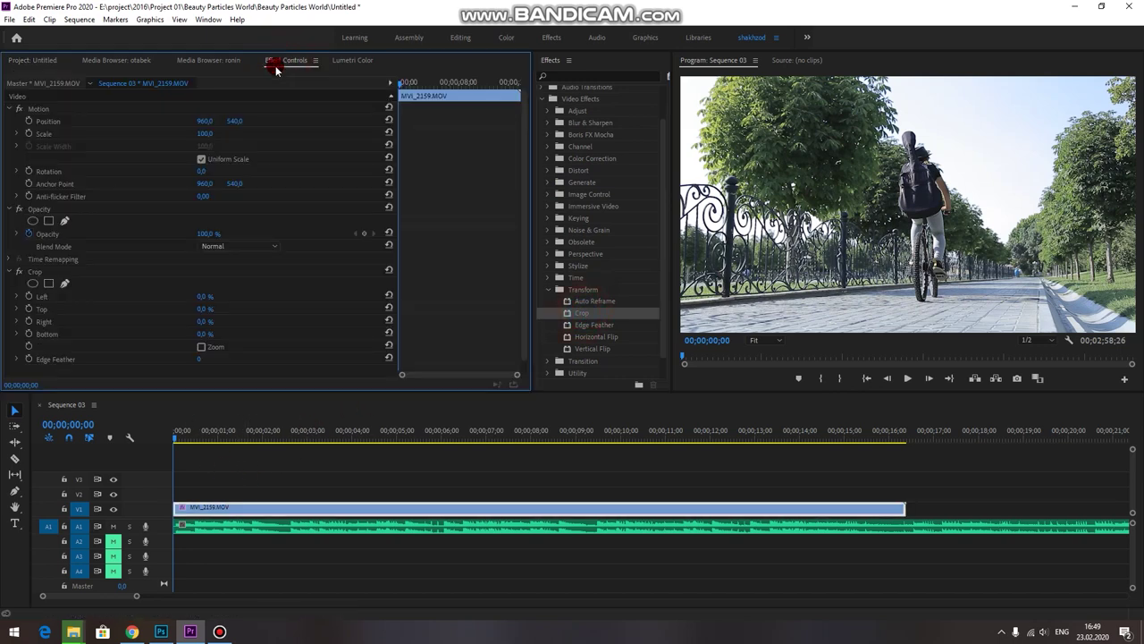
{"action": "scroll", "coordinate": [300, 272], "scroll_direction": "down", "scroll_amount": 1}
{"action": "left_click_drag", "start_coordinate": [185, 438], "coordinate": [142, 441]}
{"action": "left_click", "coordinate": [205, 299]}
{"action": "left_click_drag", "start_coordinate": [199, 298], "coordinate": [205, 321]}
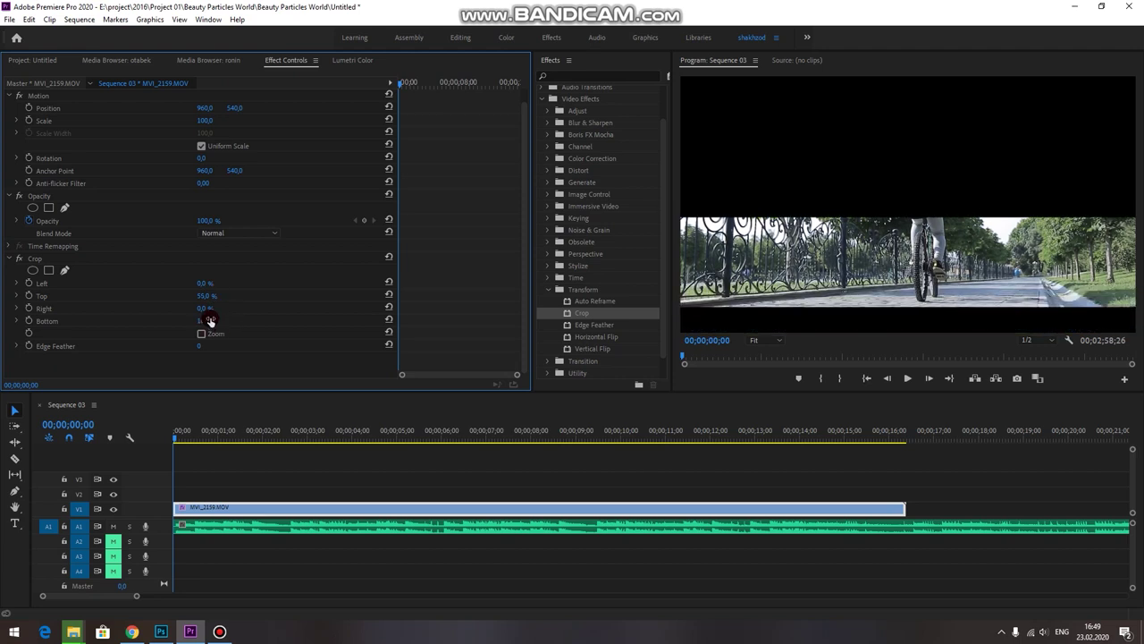
{"action": "left_click", "coordinate": [28, 321]}
{"action": "left_click", "coordinate": [30, 295]}
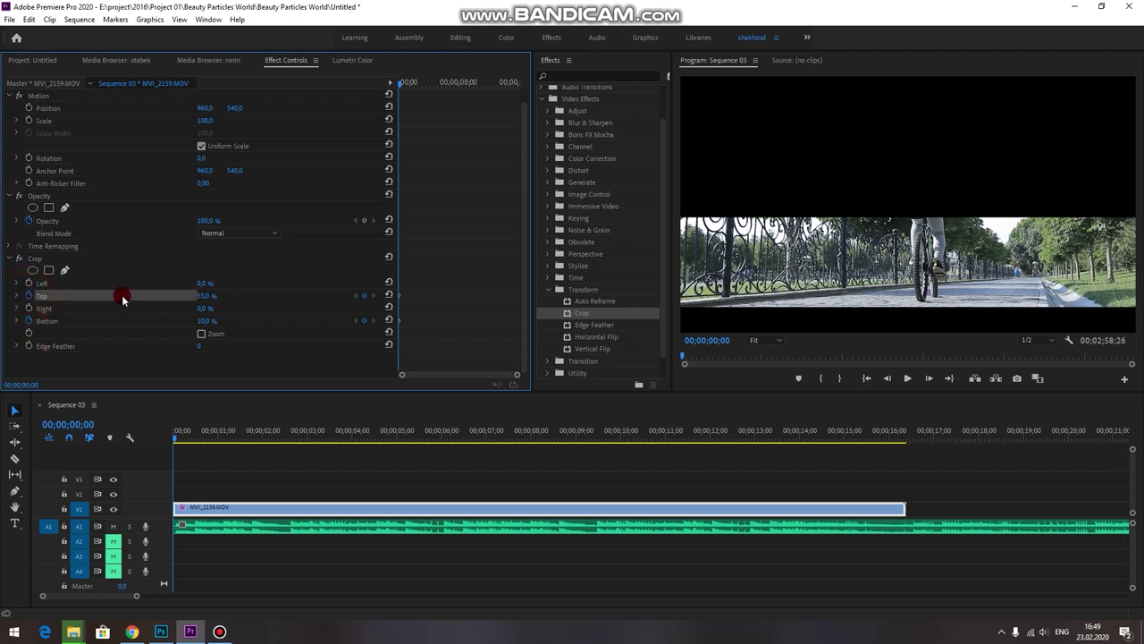
{"action": "left_click", "coordinate": [301, 262]}
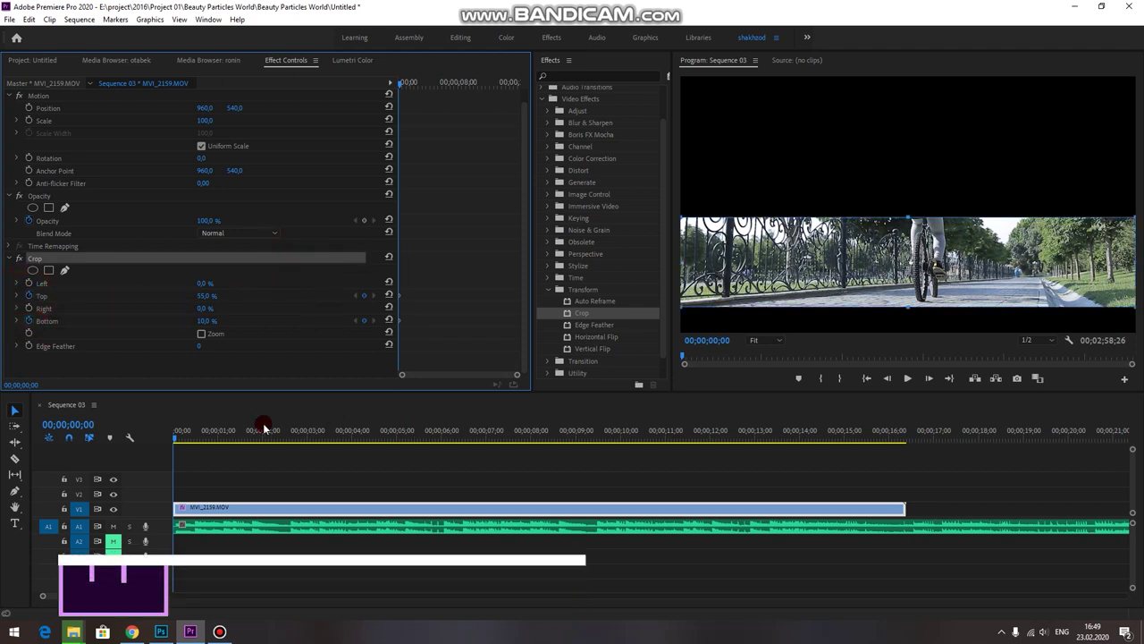
Add hold keyframes for the crop's top and bottom at 00;00;01;27.
{"action": "key", "text": "space"}
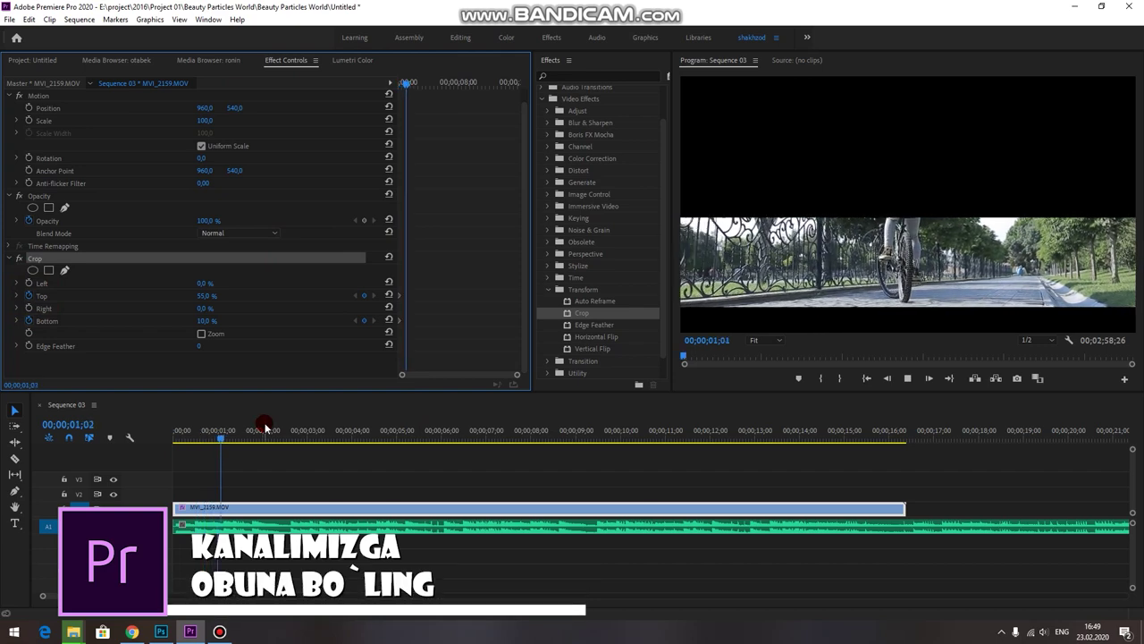
{"action": "key", "text": "space"}
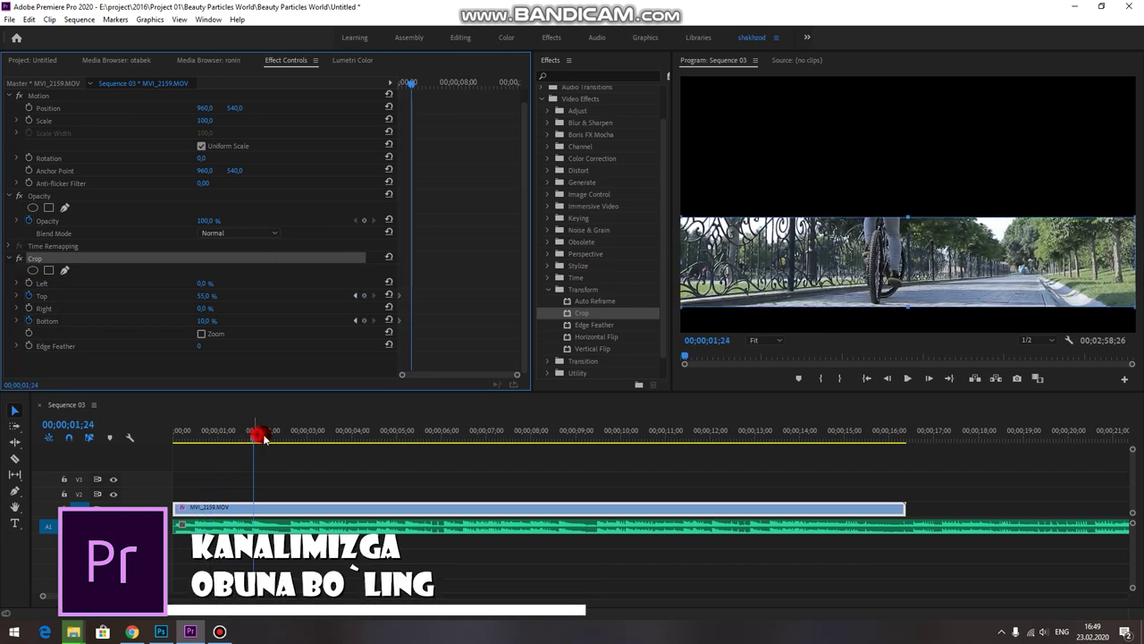
{"action": "left_click_drag", "start_coordinate": [264, 438], "coordinate": [267, 437]}
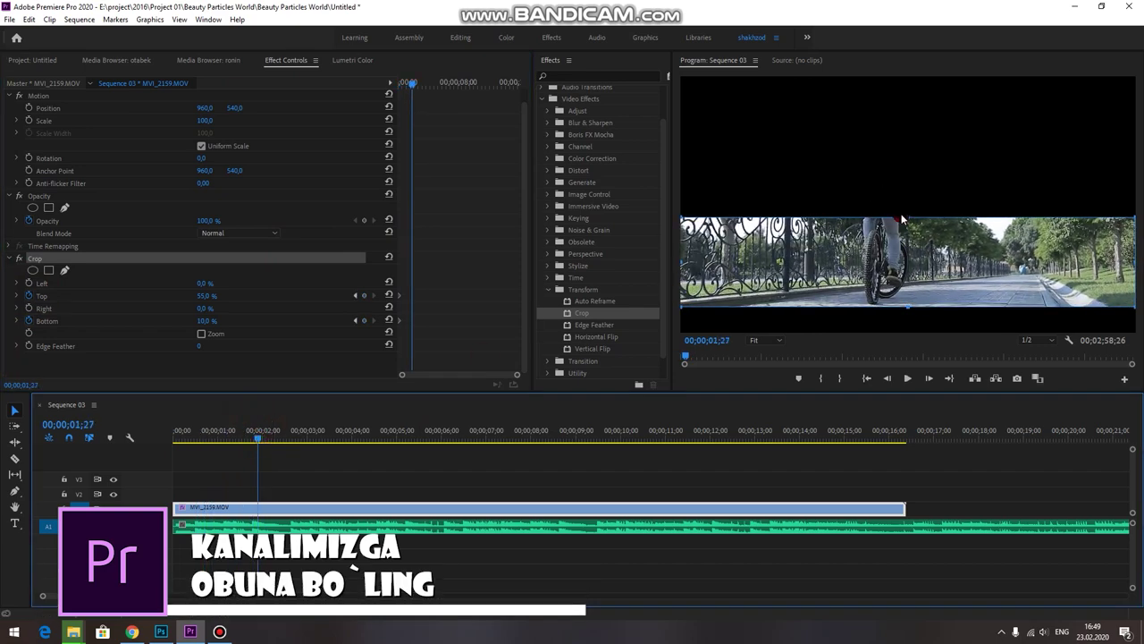
{"action": "mouse_move", "coordinate": [887, 259]}
{"action": "left_mouse_down"}
{"action": "mouse_move", "coordinate": [890, 172]}
{"action": "mouse_move", "coordinate": [894, 256]}
{"action": "mouse_move", "coordinate": [891, 214]}
{"action": "mouse_move", "coordinate": [888, 242]}
{"action": "left_mouse_up"}
{"action": "left_click", "coordinate": [362, 296]}
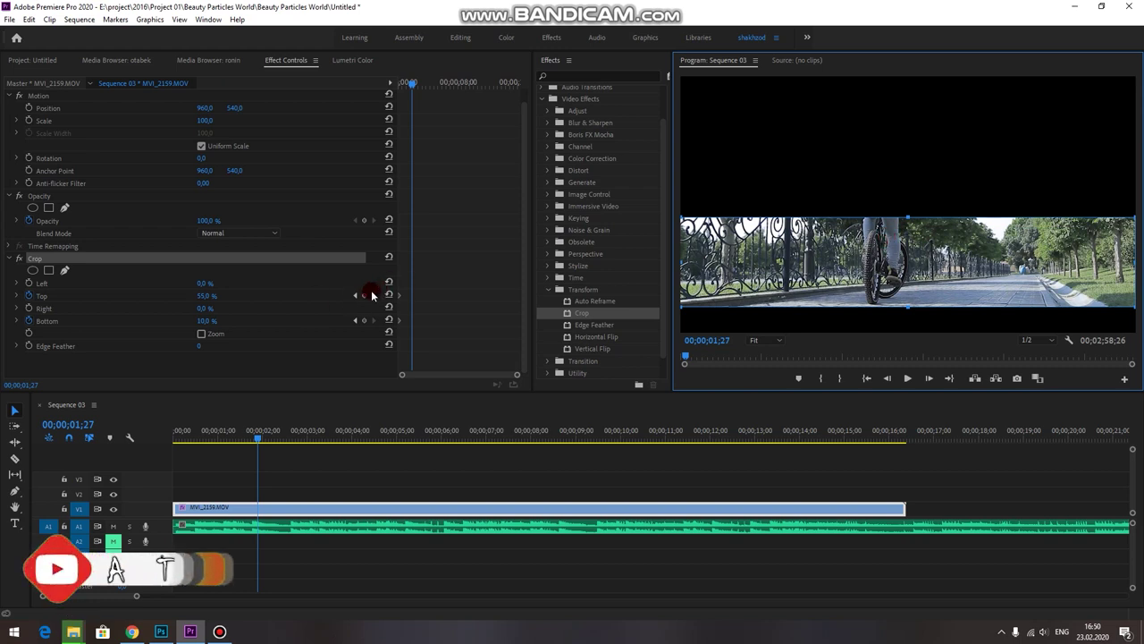
{"action": "left_click", "coordinate": [364, 320]}
At 00;00;02;21, move the crop band up over the cyclist, to about 17.2% top and 30.7% bottom.
{"action": "left_click_drag", "start_coordinate": [426, 80], "coordinate": [418, 85]}
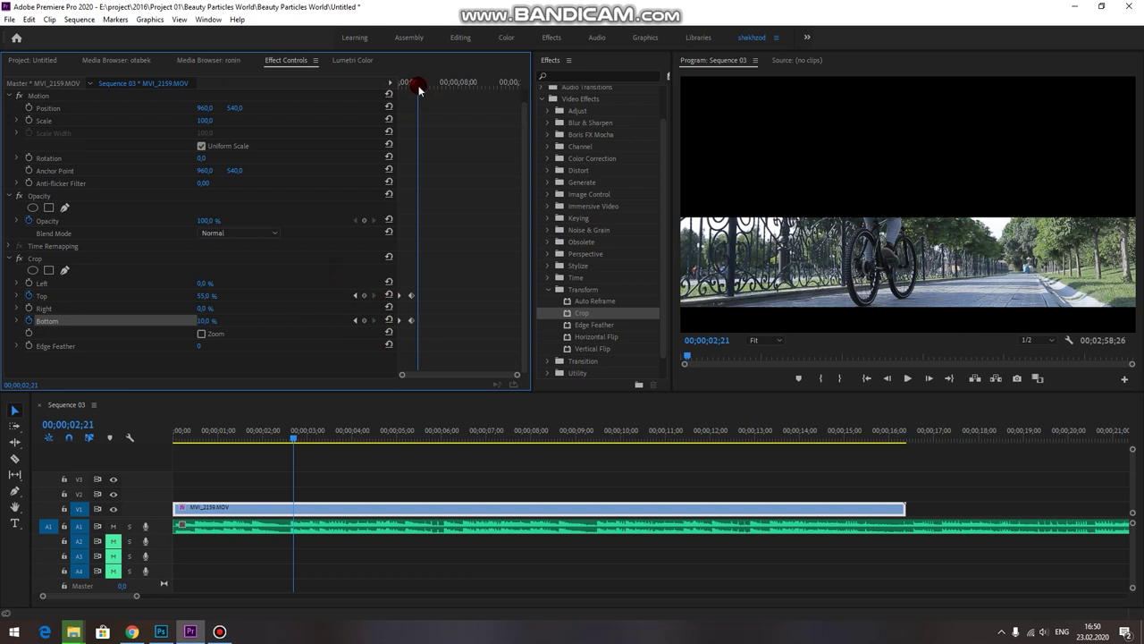
{"action": "left_click", "coordinate": [831, 237]}
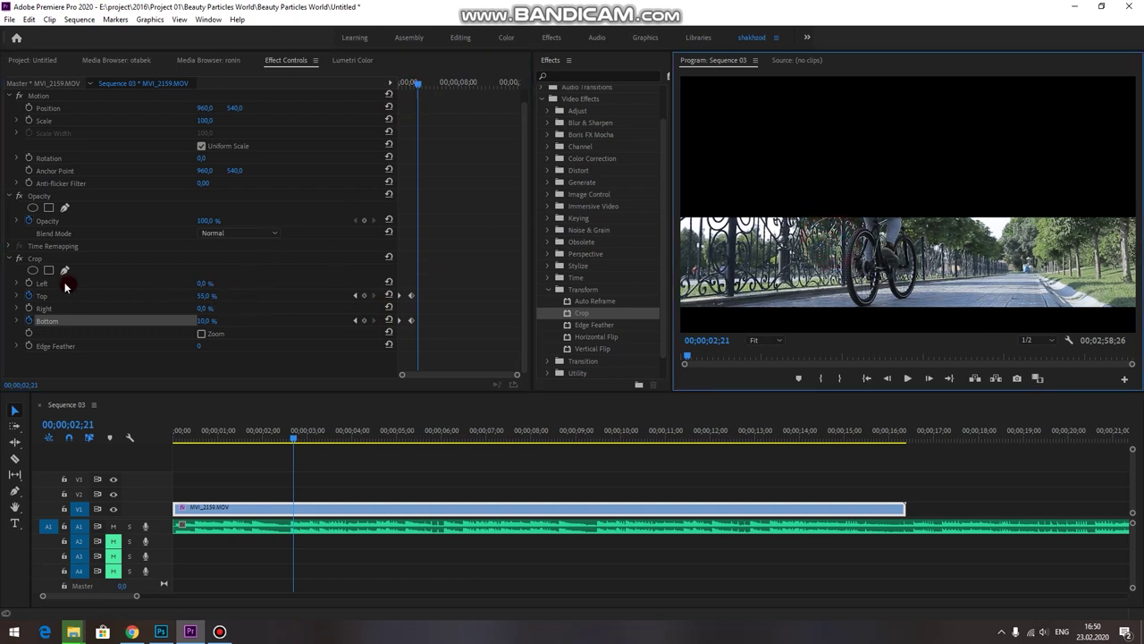
{"action": "left_click", "coordinate": [50, 257]}
{"action": "left_click_drag", "start_coordinate": [868, 222], "coordinate": [909, 241]}
{"action": "left_click_drag", "start_coordinate": [905, 191], "coordinate": [906, 205]}
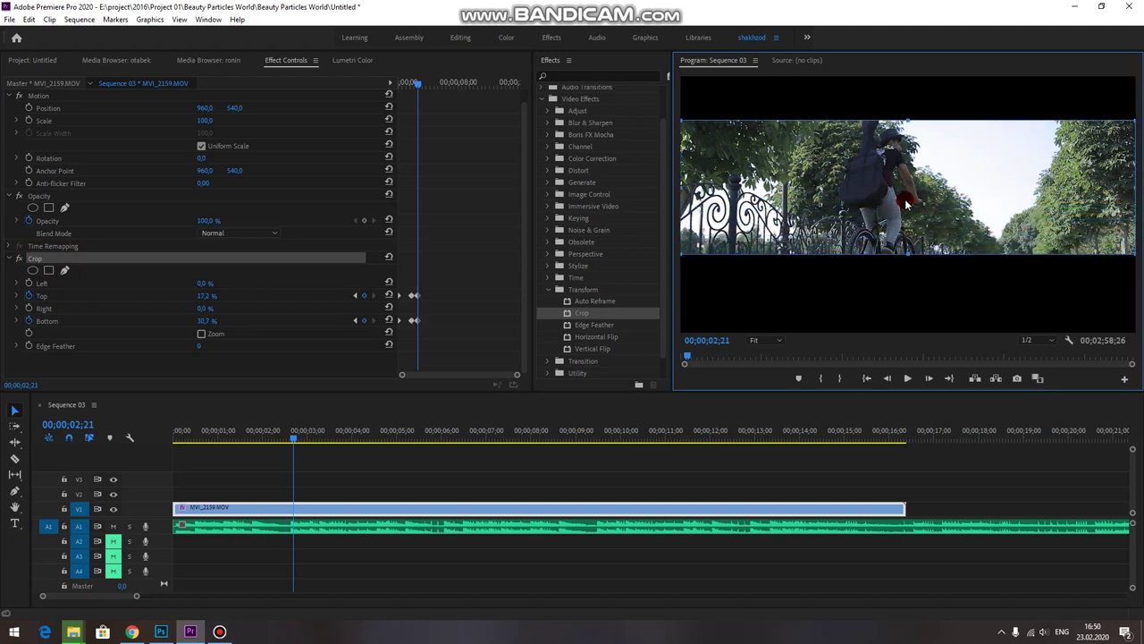
Preview the crop animation from the start and move the crop band down to about 36.4% top and 11.4% bottom at 00;00;04;02.
{"action": "left_click_drag", "start_coordinate": [294, 437], "coordinate": [158, 435]}
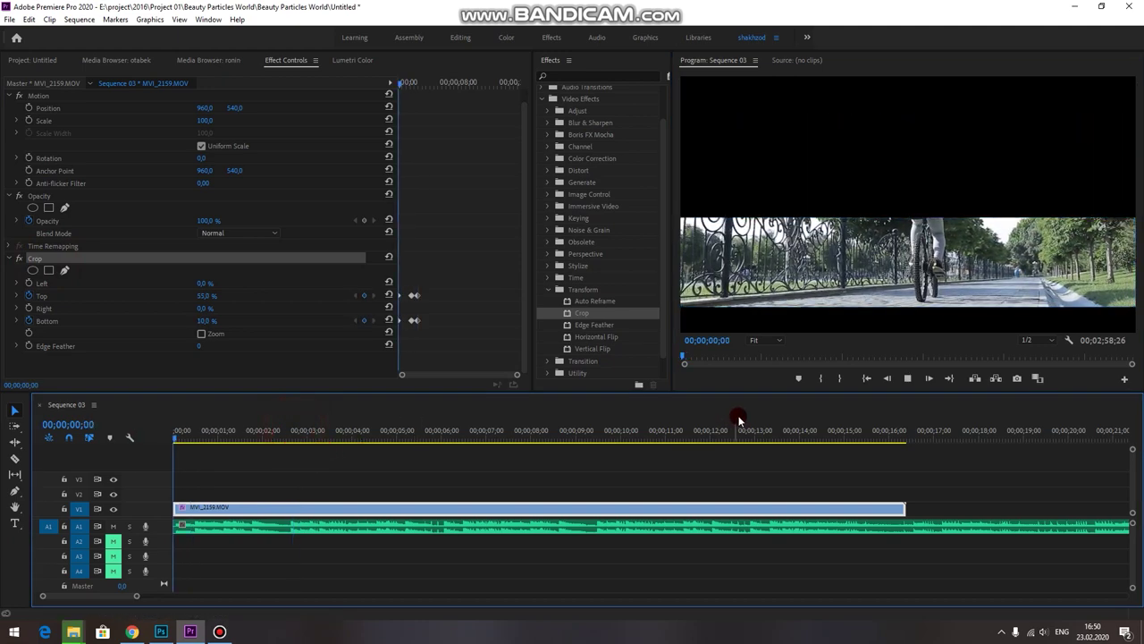
{"action": "key", "text": "space"}
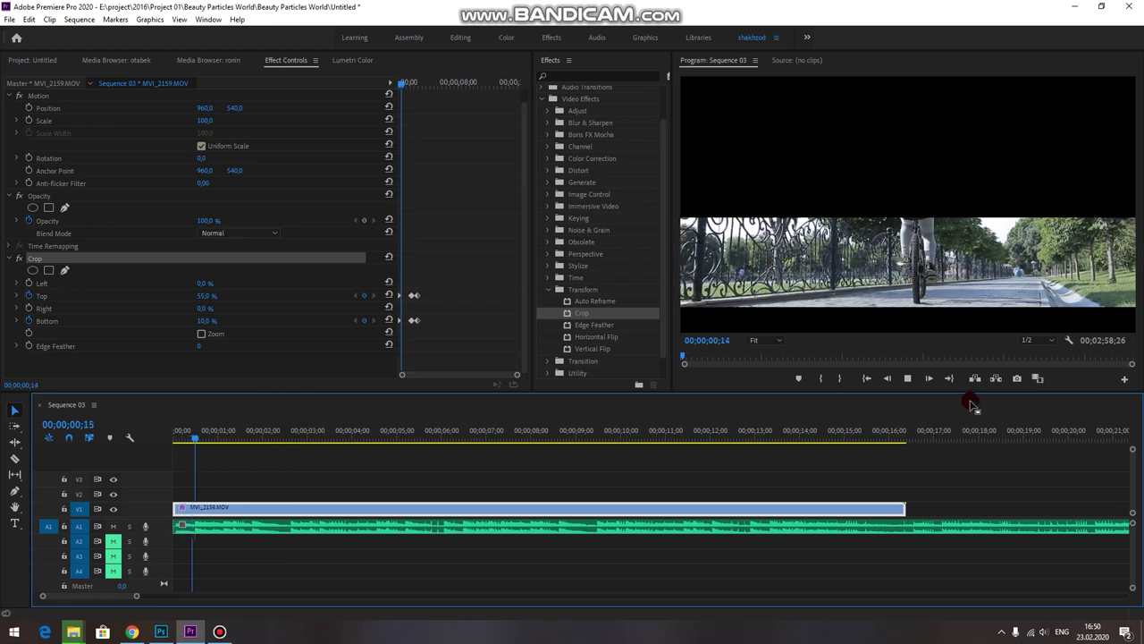
{"action": "left_click", "coordinate": [907, 378]}
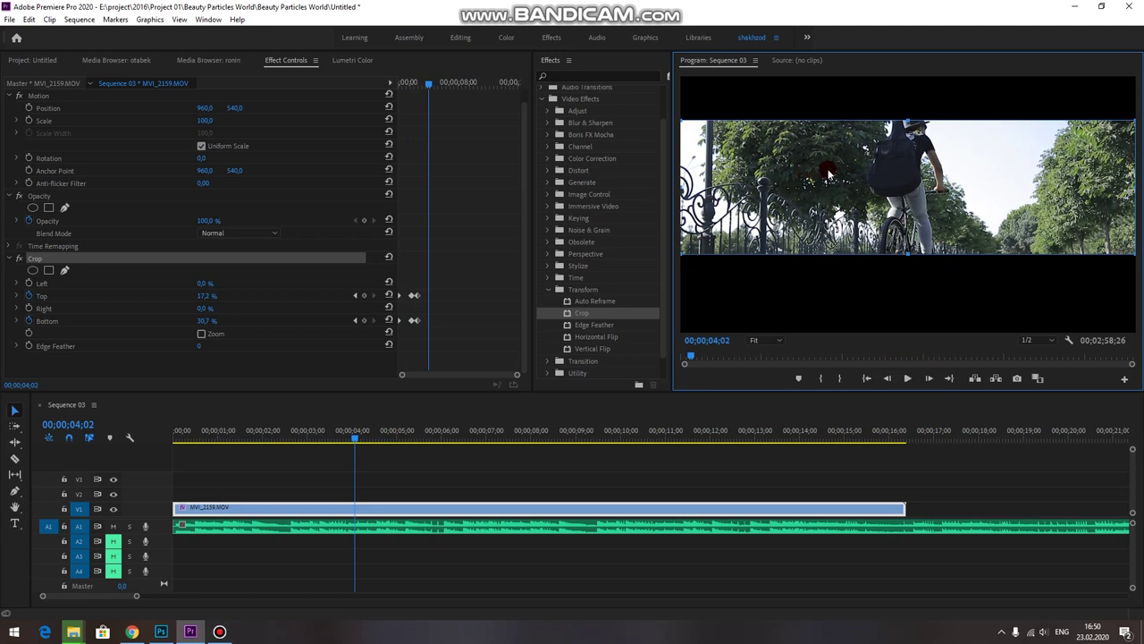
{"action": "left_click_drag", "start_coordinate": [838, 201], "coordinate": [836, 250]}
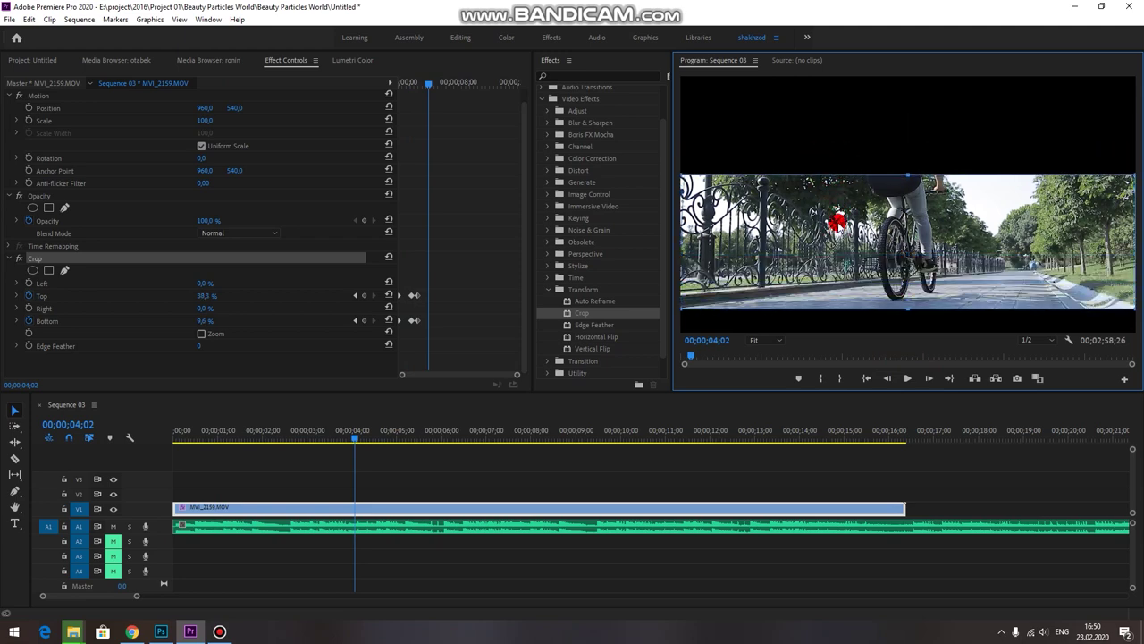
At 00;00;06;01, close the crop band completely by lowering its upper edge to about 89.3% top.
{"action": "left_click", "coordinate": [907, 378]}
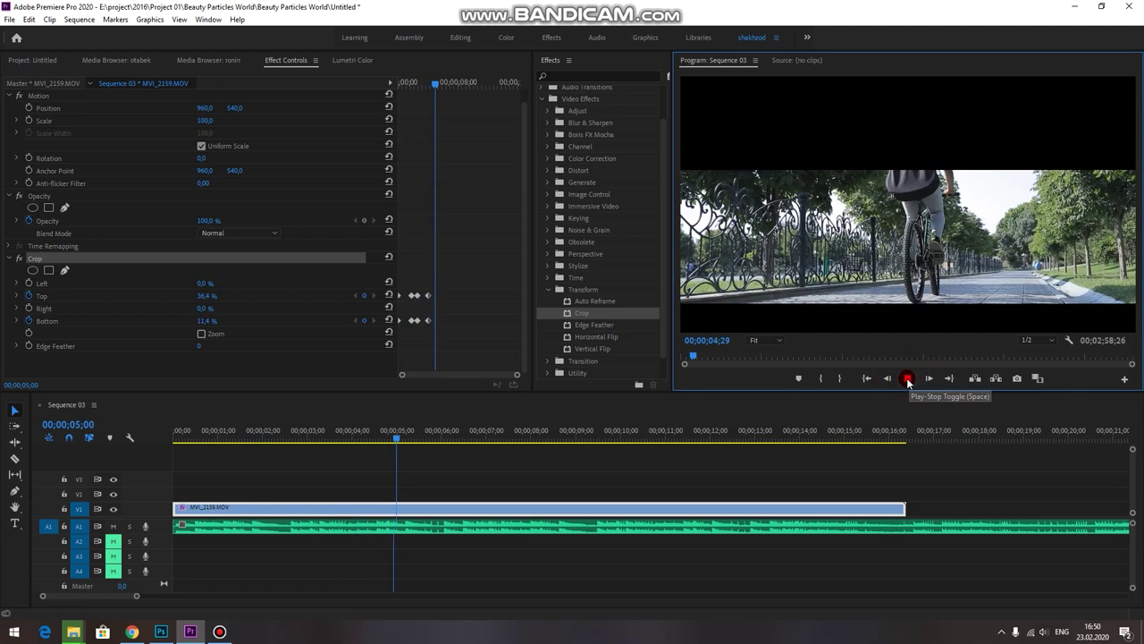
{"action": "left_click", "coordinate": [754, 247]}
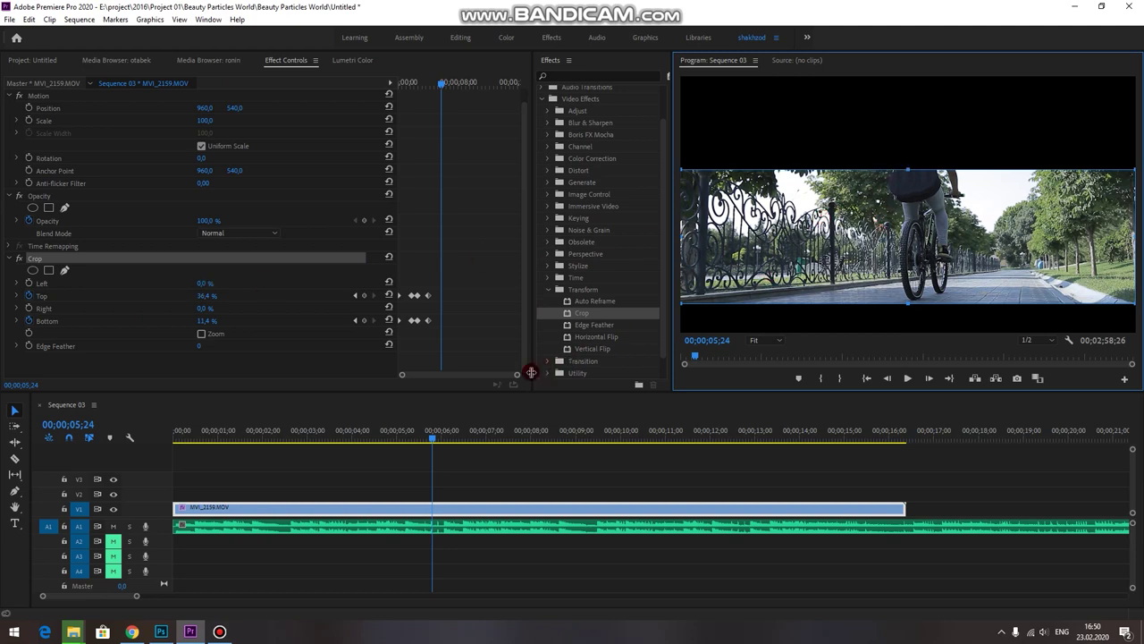
{"action": "left_click_drag", "start_coordinate": [430, 438], "coordinate": [442, 436]}
{"action": "left_click", "coordinate": [906, 183]}
{"action": "left_click_drag", "start_coordinate": [908, 170], "coordinate": [927, 310]}
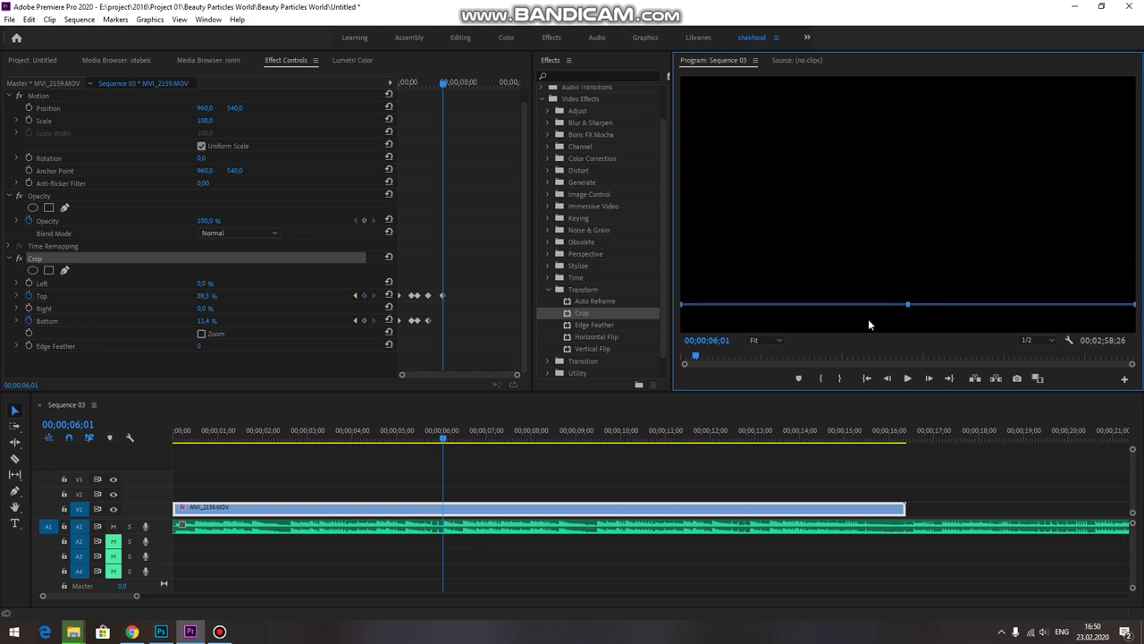
Place MVI_2229.MOV above the cycling clip at 00;00;06;01 and split MVI_2159.MOV at that point.
{"action": "left_click", "coordinate": [34, 60]}
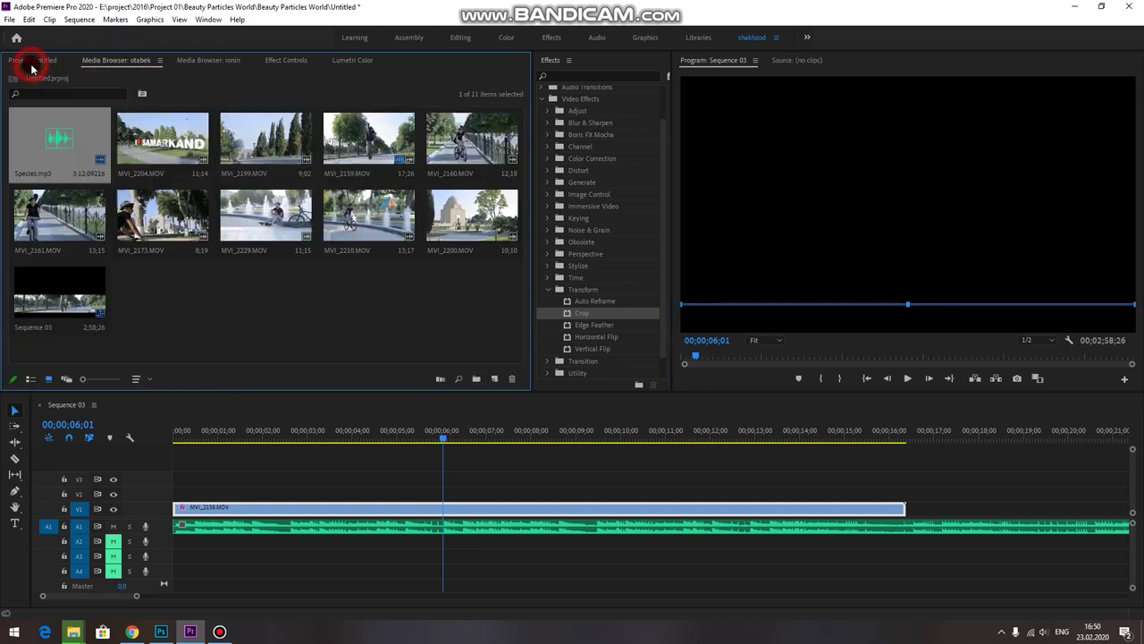
{"action": "left_click_drag", "start_coordinate": [267, 211], "coordinate": [462, 477]}
{"action": "key", "text": "c"}
{"action": "left_click", "coordinate": [443, 507]}
{"action": "key", "text": "v"}
Swap the video tracks so both MVI_2159.MOV pieces sit on V2 above MVI_2229.MOV on V1.
{"action": "left_click", "coordinate": [465, 492]}
{"action": "left_click_drag", "start_coordinate": [457, 437], "coordinate": [475, 508]}
{"action": "left_click", "coordinate": [473, 479]}
{"action": "left_click_drag", "start_coordinate": [467, 436], "coordinate": [477, 482]}
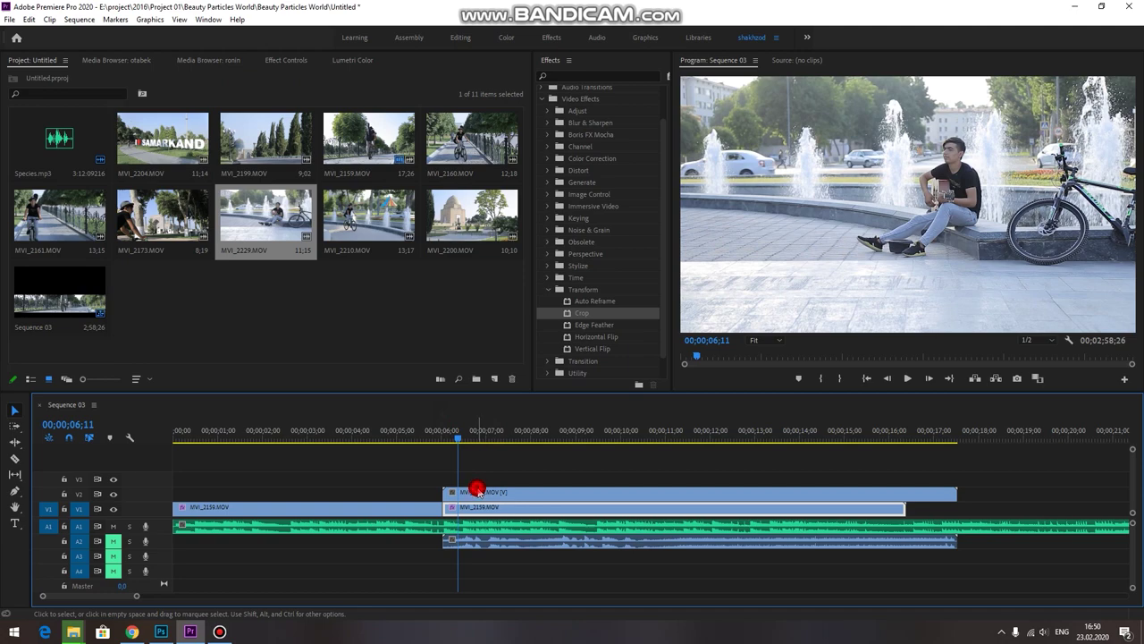
{"action": "left_click", "coordinate": [476, 490]}
{"action": "left_click_drag", "start_coordinate": [474, 509], "coordinate": [413, 507]}
Shift MVI_2229.MOV on V1 earlier so it starts at 00;00;03;16.
{"action": "left_click", "coordinate": [380, 433]}
{"action": "left_click_drag", "start_coordinate": [390, 436], "coordinate": [331, 457]}
{"action": "left_click", "coordinate": [396, 493]}
{"action": "left_click_drag", "start_coordinate": [385, 508], "coordinate": [327, 507]}
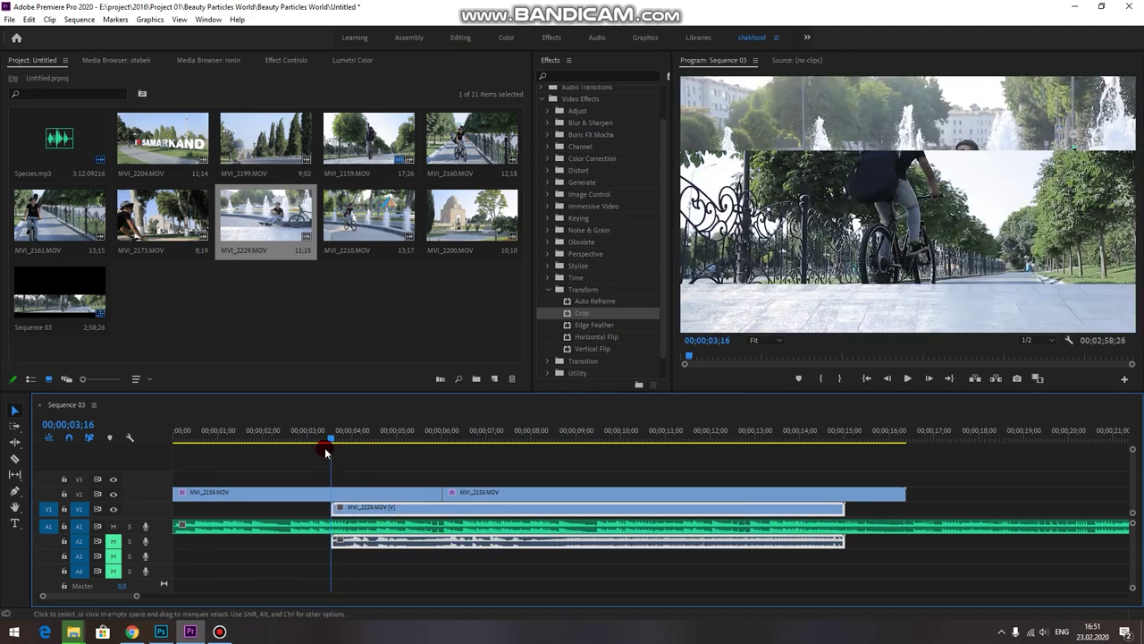
Apply the Crop effect to MVI_2229.MOV with 30% top and 20% bottom.
{"action": "left_click_drag", "start_coordinate": [576, 312], "coordinate": [370, 507]}
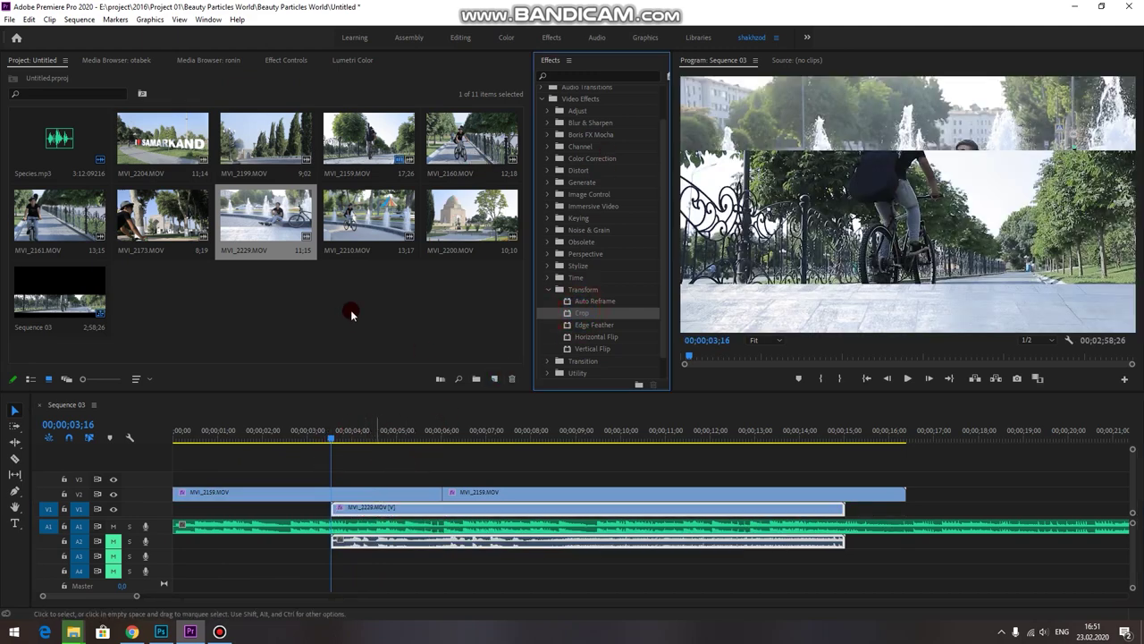
{"action": "left_click", "coordinate": [279, 58]}
{"action": "left_click_drag", "start_coordinate": [201, 310], "coordinate": [213, 333]}
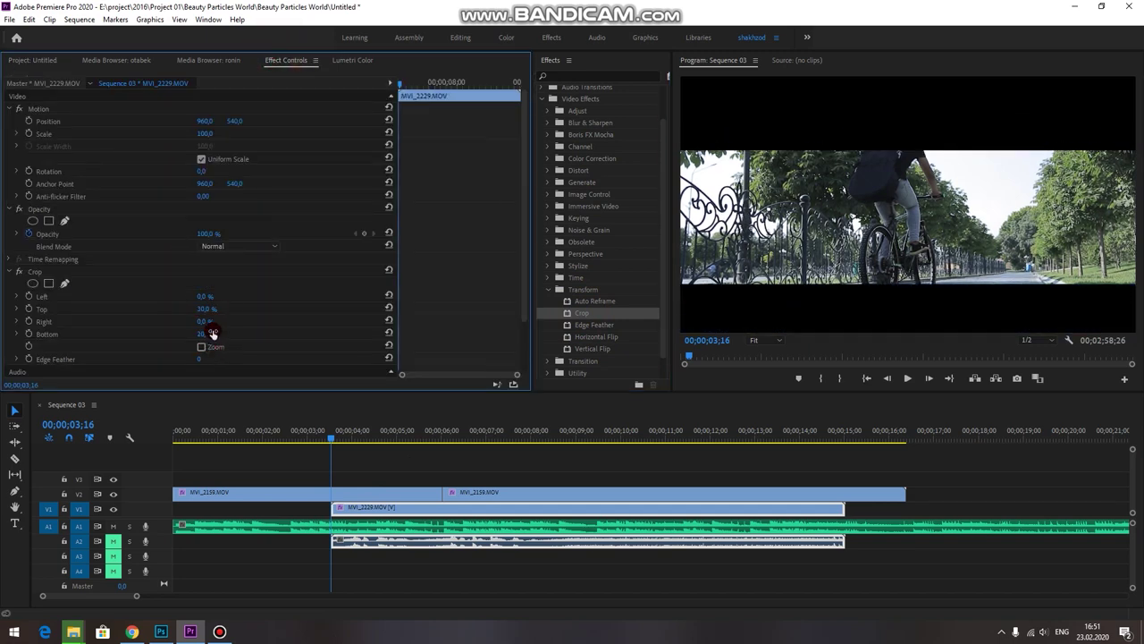
Play the transition between the two clips and split the MVI_2159.MOV piece on V2 at 00;00;07;11.
{"action": "left_click", "coordinate": [331, 439]}
{"action": "key", "text": "space"}
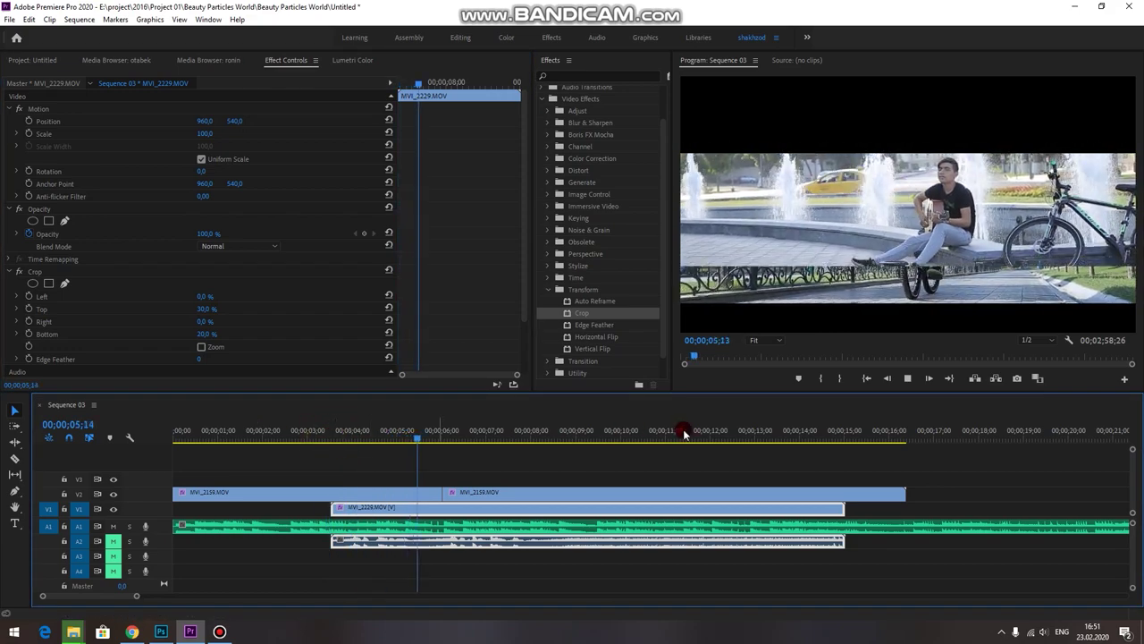
{"action": "left_click", "coordinate": [903, 379]}
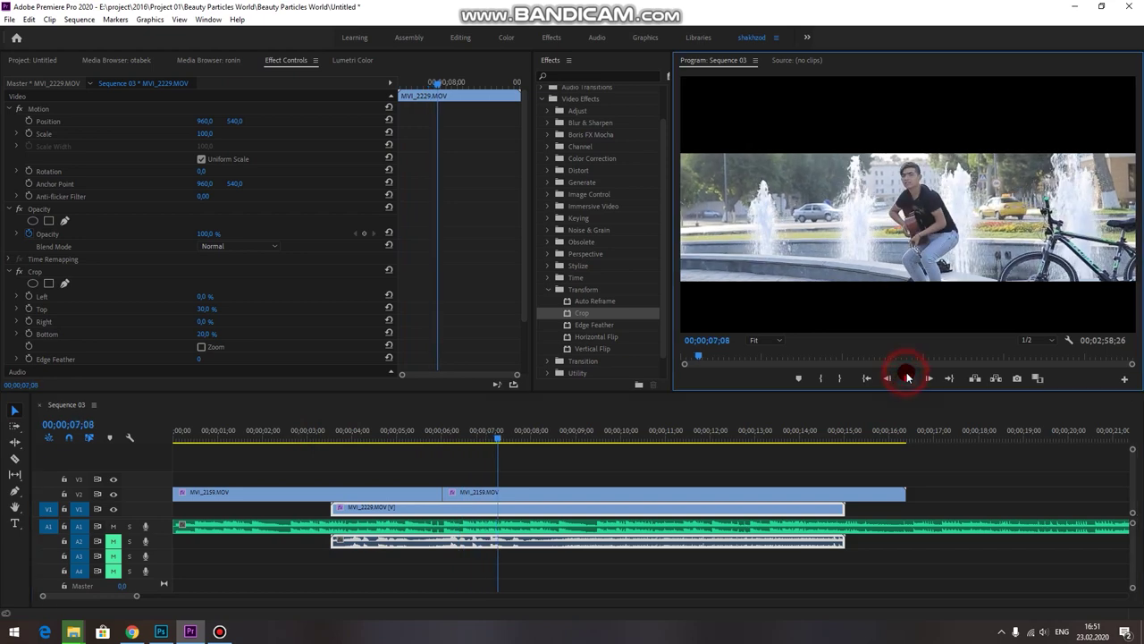
{"action": "left_click_drag", "start_coordinate": [498, 435], "coordinate": [503, 437]}
{"action": "key", "text": "c"}
{"action": "left_click", "coordinate": [502, 493]}
{"action": "key", "text": "v"}
Widen the crop band of MVI_2229.MOV to about 19.1% top and 0% bottom.
{"action": "left_click", "coordinate": [534, 493]}
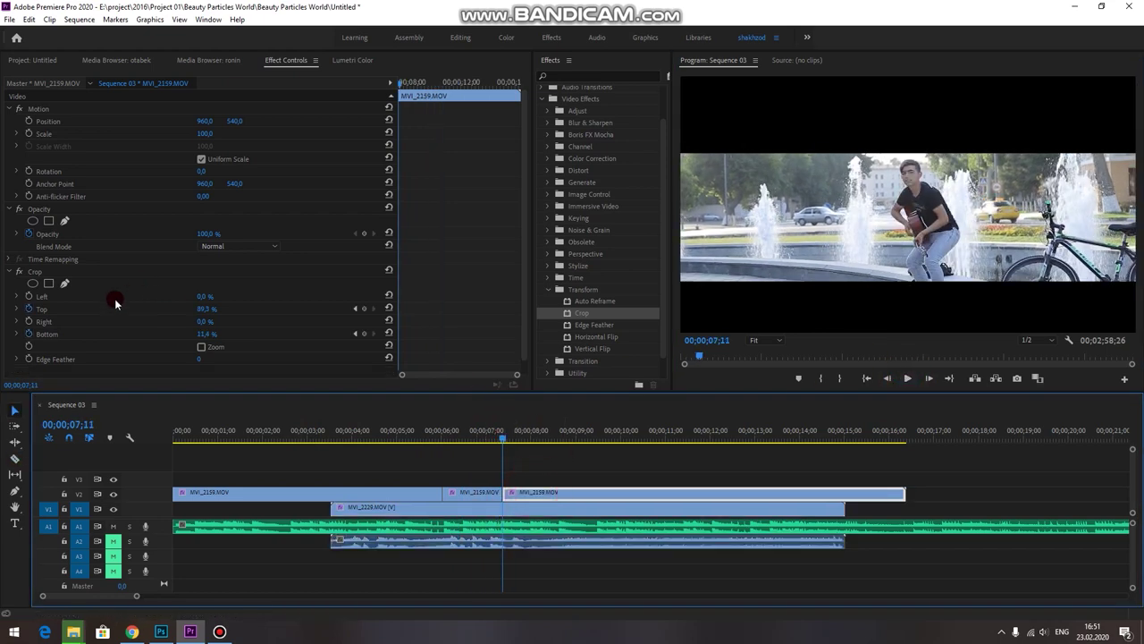
{"action": "left_click", "coordinate": [41, 271]}
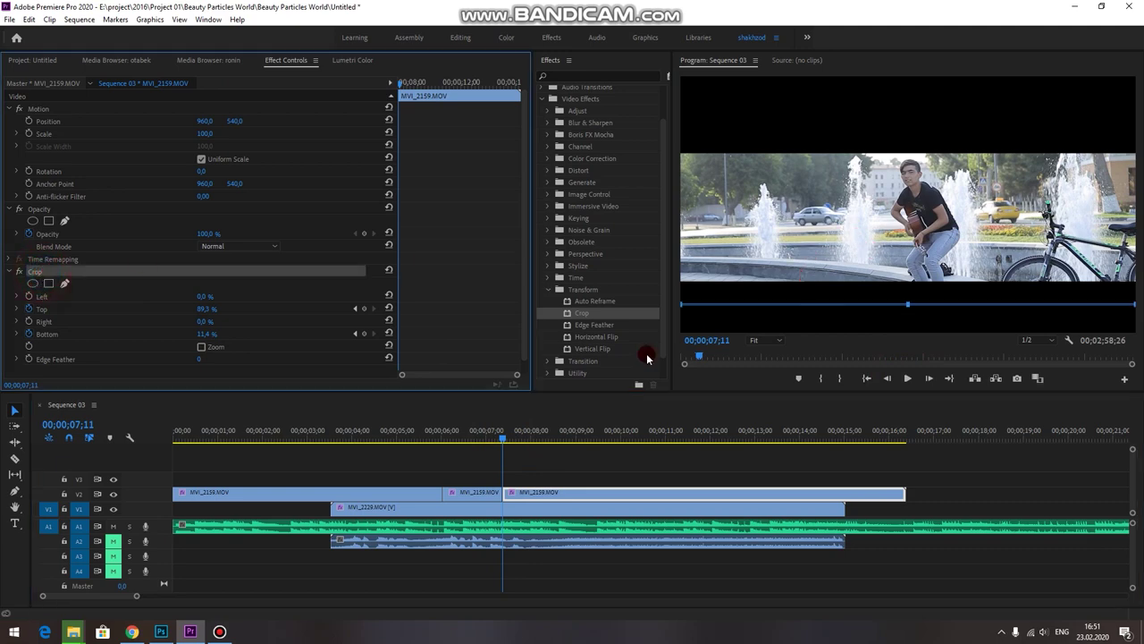
{"action": "left_click", "coordinate": [532, 506]}
{"action": "left_click", "coordinate": [46, 269]}
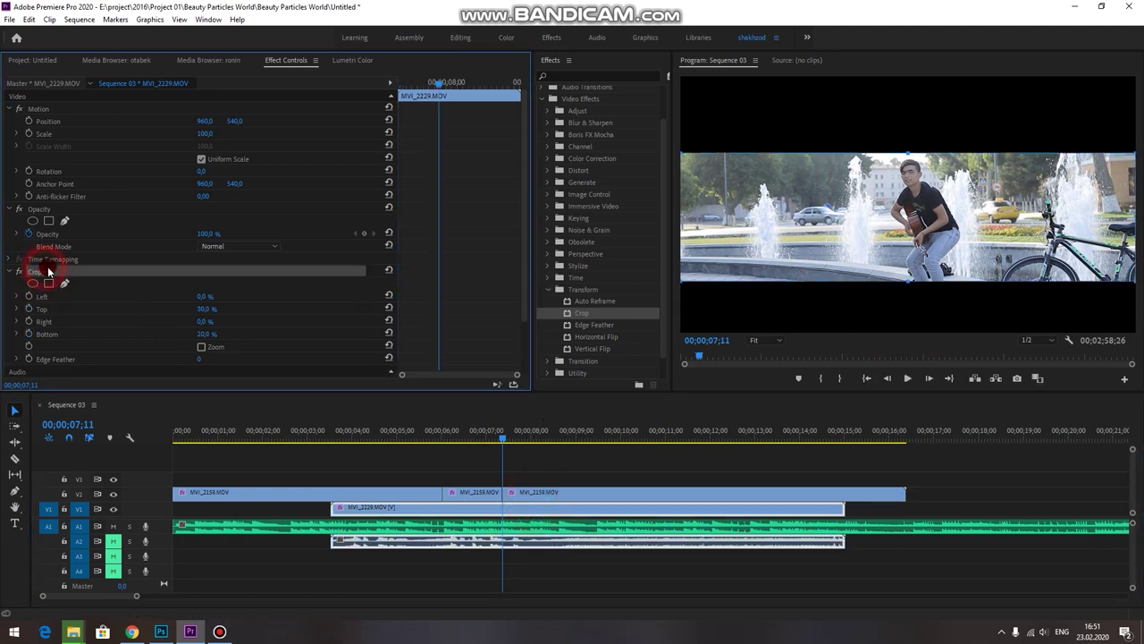
{"action": "left_click_drag", "start_coordinate": [918, 226], "coordinate": [916, 198]}
{"action": "left_click_drag", "start_coordinate": [908, 252], "coordinate": [912, 347]}
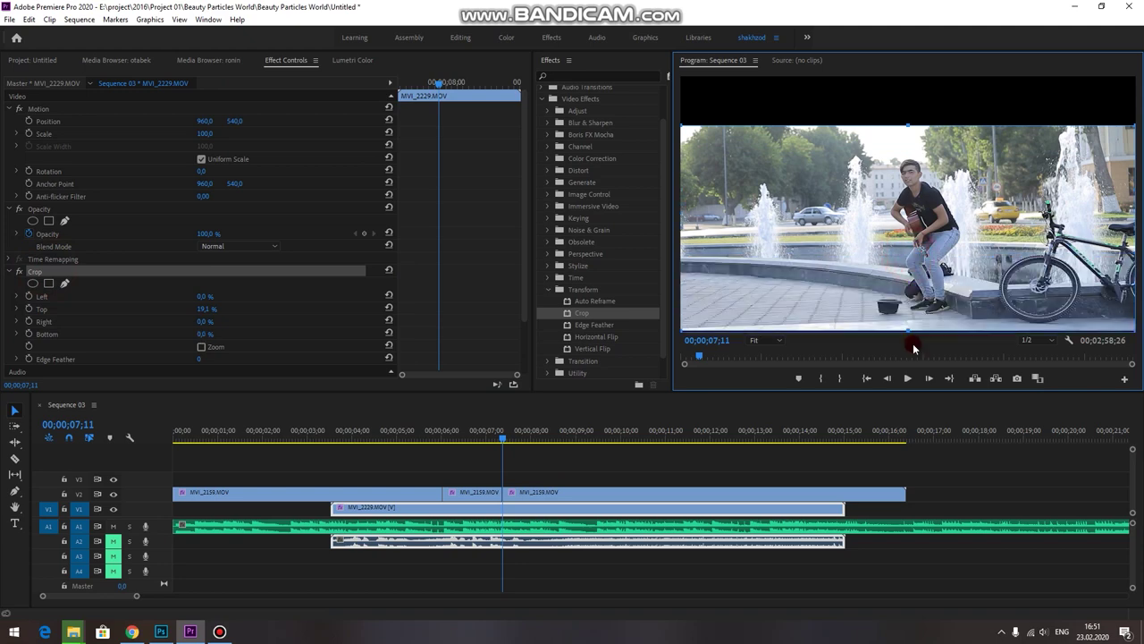
Undo the widening of the crop band's top and bottom edges on MVI_2229.MOV.
{"action": "left_click_drag", "start_coordinate": [914, 125], "coordinate": [903, 72]}
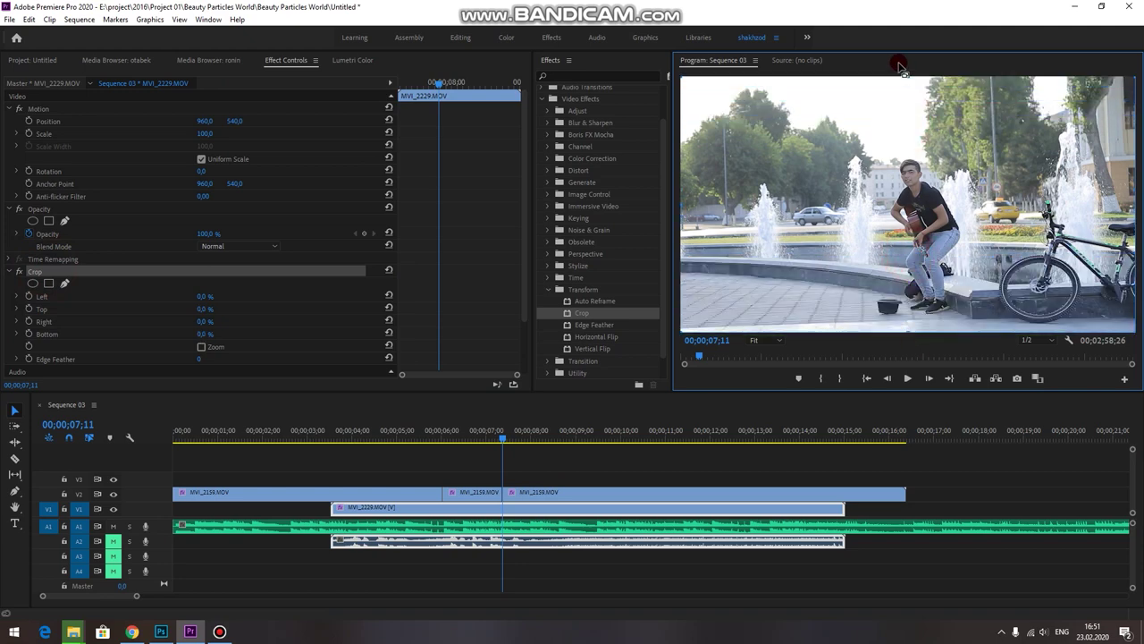
{"action": "key", "text": "ctrl+z"}
{"action": "key", "text": "ctrl+z"}
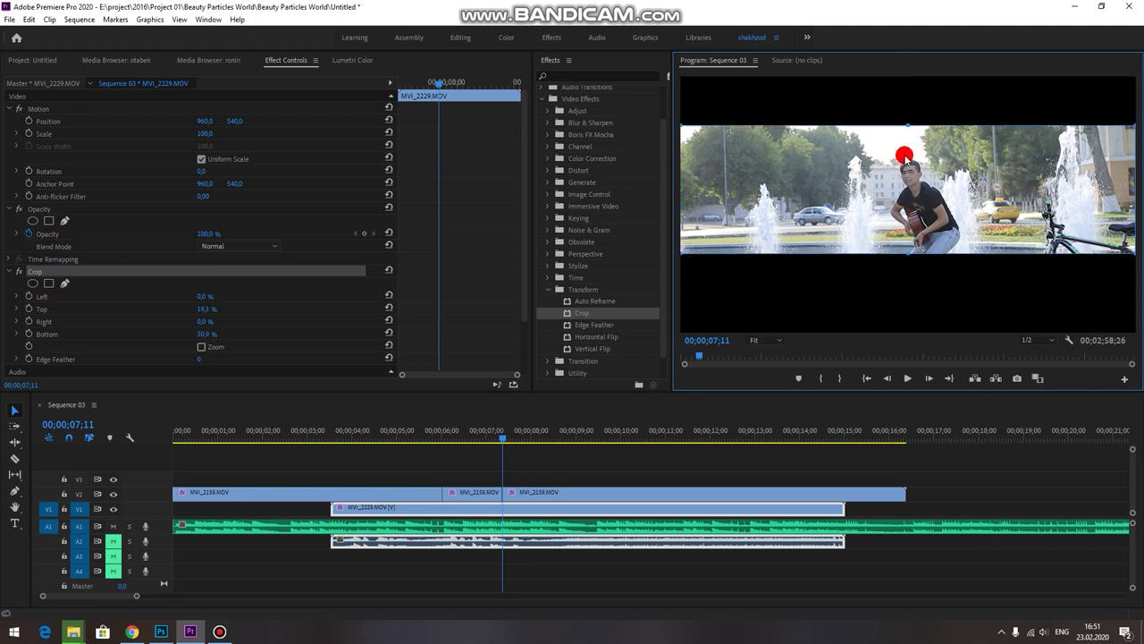
Keyframe the Crop Top and Bottom of MVI_2229.MOV at 19.1% and 30.9%, starting from the beginning of the clip.
{"action": "left_click", "coordinate": [29, 309]}
{"action": "left_click", "coordinate": [29, 334]}
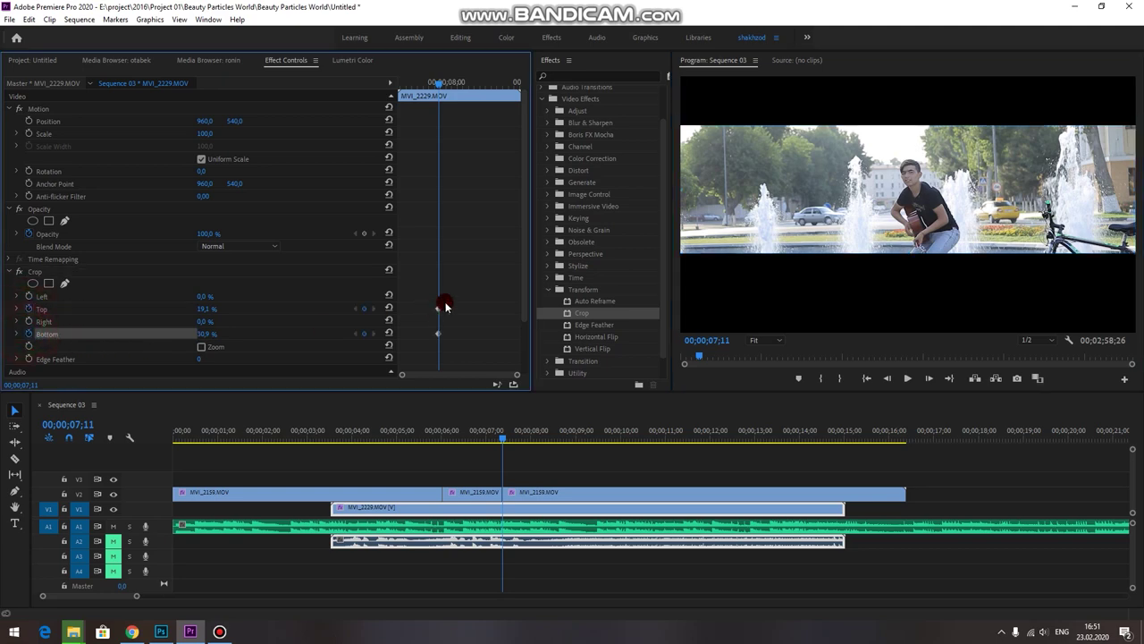
{"action": "left_click_drag", "start_coordinate": [431, 313], "coordinate": [359, 331]}
{"action": "left_click", "coordinate": [364, 308]}
{"action": "left_click", "coordinate": [364, 334]}
Open the crop of MVI_2229.MOV to 0% top and 0% bottom at 00;00;07;11.
{"action": "left_click", "coordinate": [48, 273]}
{"action": "left_click_drag", "start_coordinate": [907, 129], "coordinate": [905, 76]}
{"action": "left_click_drag", "start_coordinate": [909, 251], "coordinate": [903, 381]}
Play back the animated crop transition between MVI_2159.MOV and MVI_2229.MOV from several starting points.
{"action": "left_click_drag", "start_coordinate": [479, 440], "coordinate": [428, 438]}
{"action": "left_click", "coordinate": [907, 378]}
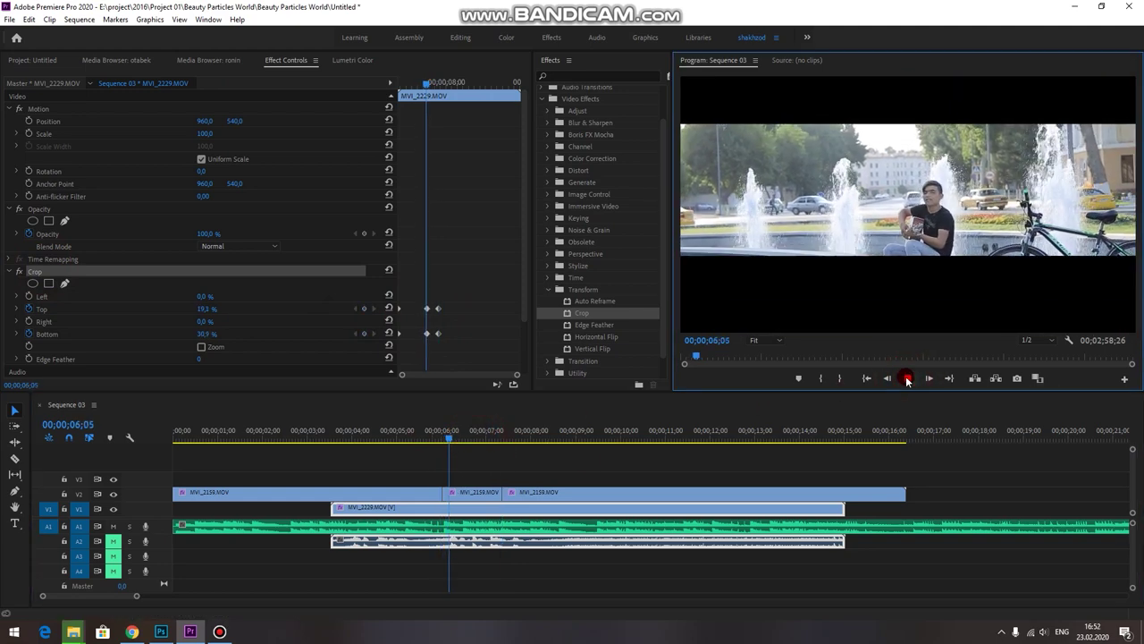
{"action": "left_click", "coordinate": [340, 429]}
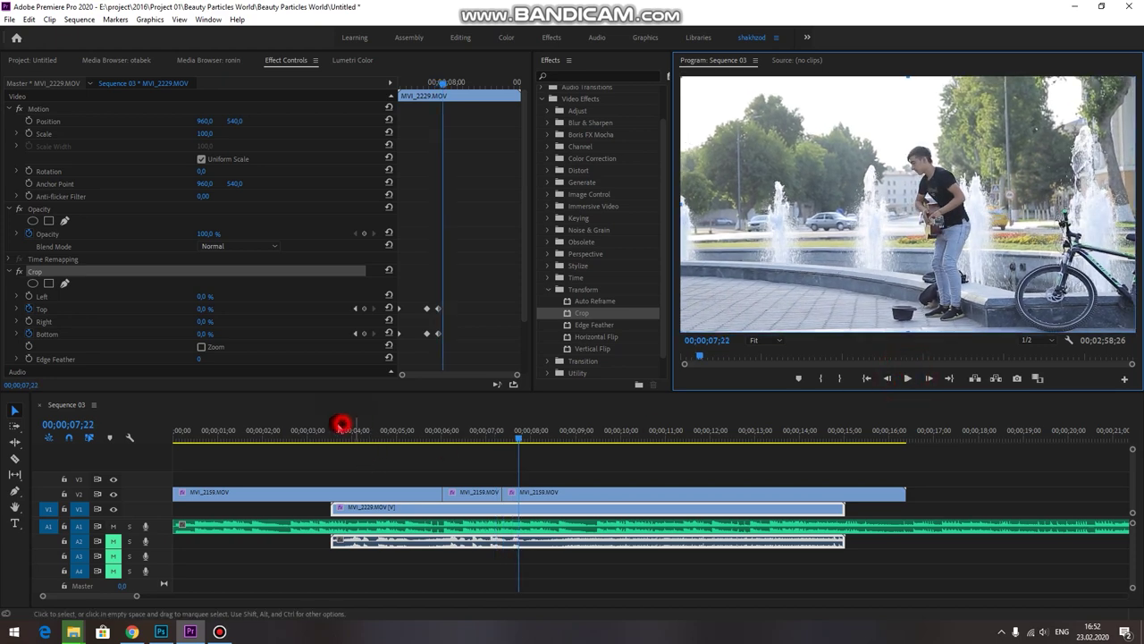
{"action": "left_click", "coordinate": [312, 420]}
{"action": "left_click", "coordinate": [905, 379]}
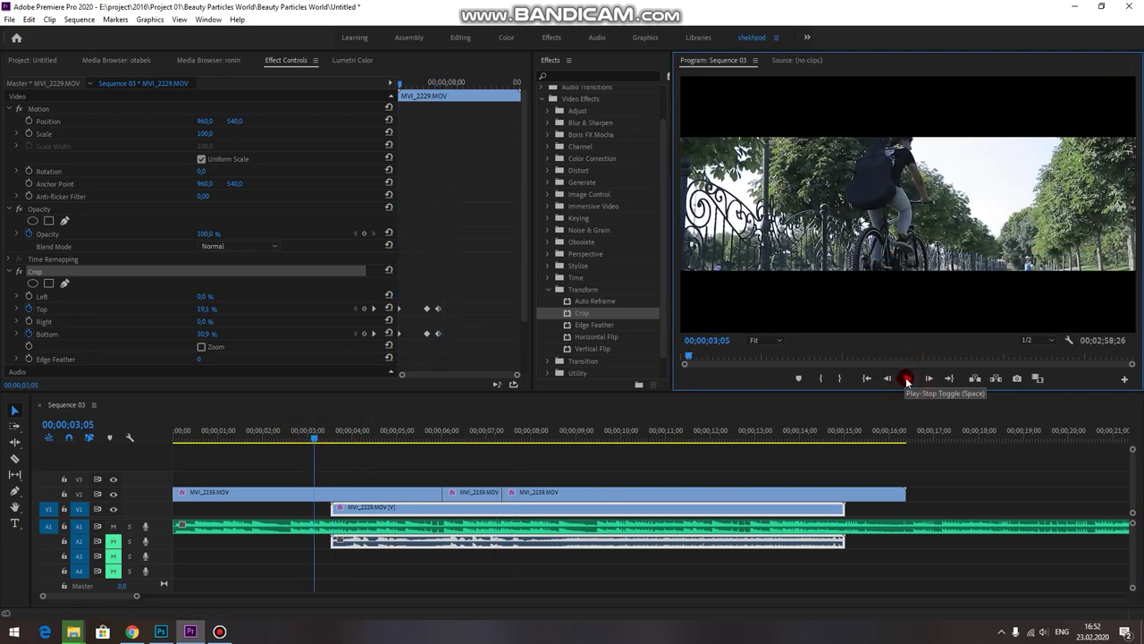
{"action": "left_click", "coordinate": [257, 430]}
{"action": "left_click", "coordinate": [277, 430]}
{"action": "left_click", "coordinate": [906, 378]}
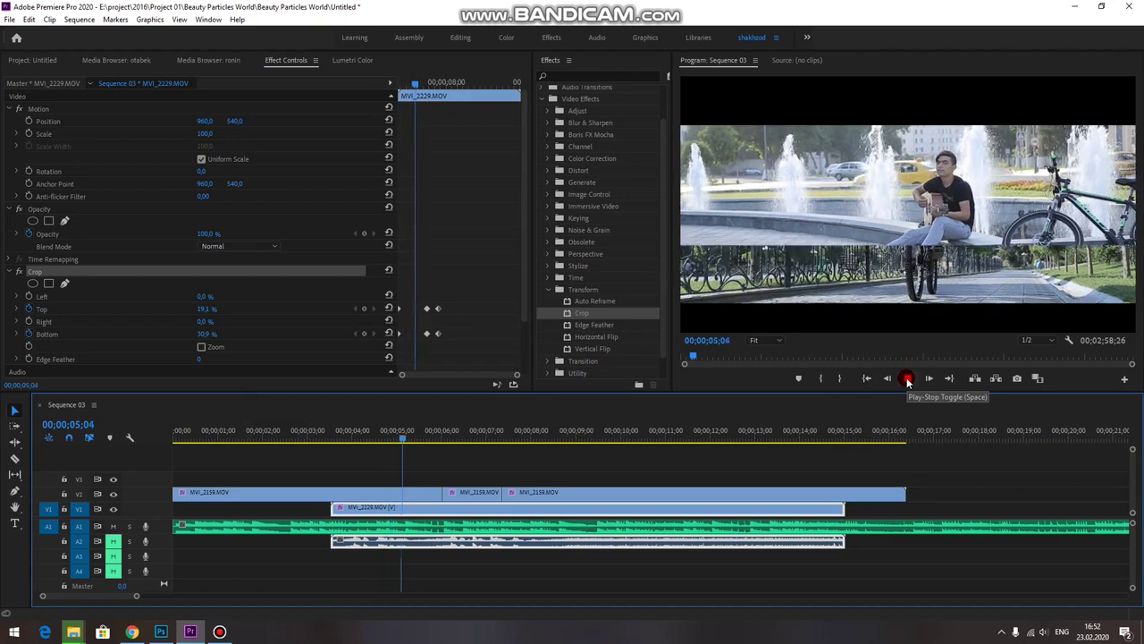
{"action": "left_click", "coordinate": [907, 378]}
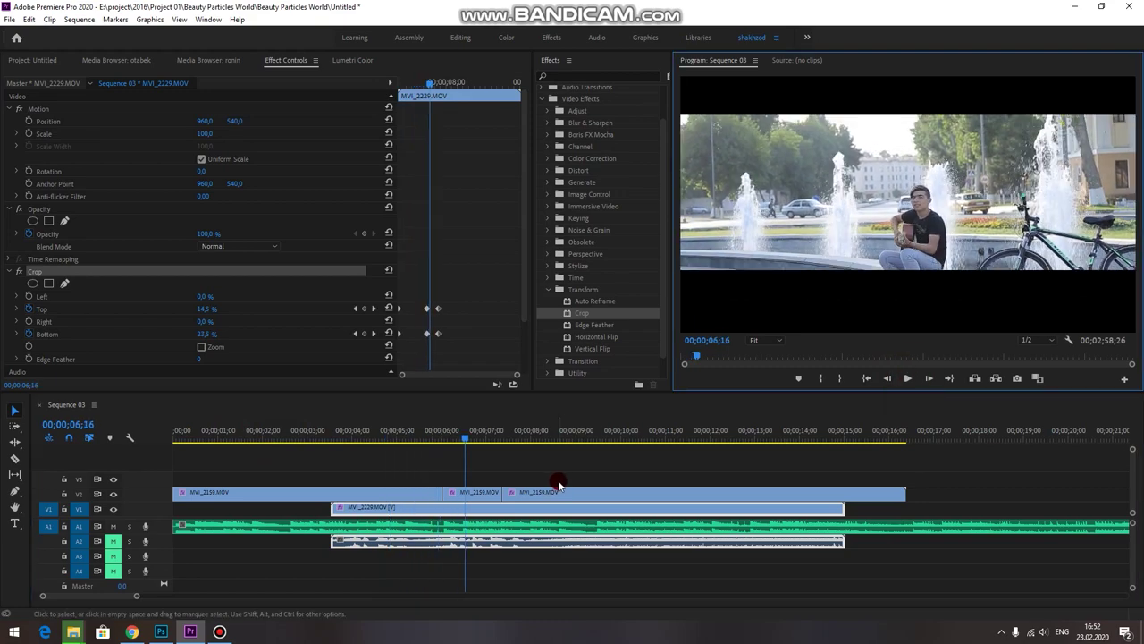
Cut MVI_2229.MOV at 00;00;07;11, delete all video pieces before that point, and remove the rest of MVI_2229.MOV.
{"action": "left_click", "coordinate": [522, 433]}
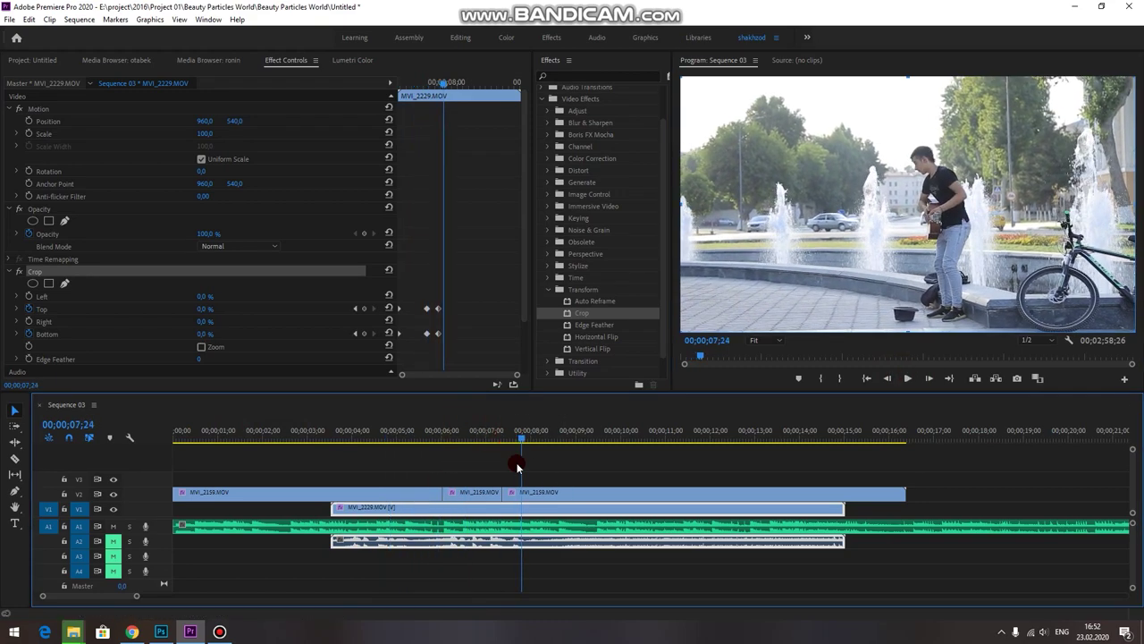
{"action": "left_click_drag", "start_coordinate": [539, 438], "coordinate": [440, 497]}
{"action": "key", "text": "c"}
{"action": "left_click", "coordinate": [503, 511]}
{"action": "key", "text": "v"}
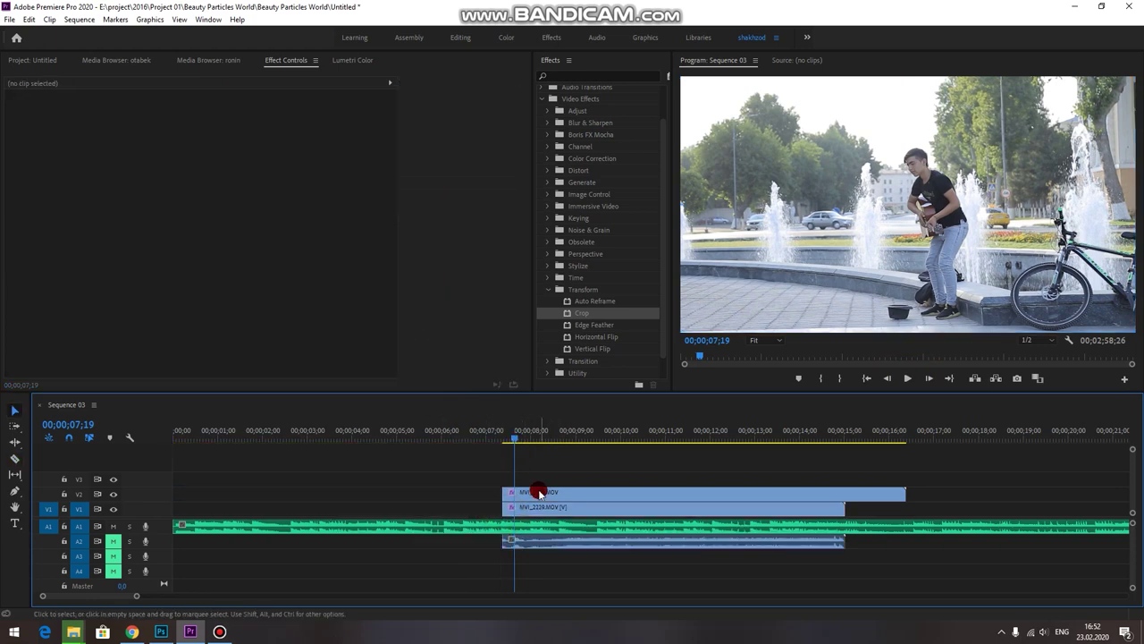
{"action": "left_click", "coordinate": [549, 508]}
{"action": "key", "text": "Delete"}
Set the Crop Top of the remaining MVI_2159.MOV clip to 0% and adjust its Crop Bottom at 00;00;07;28.
{"action": "left_click", "coordinate": [540, 493]}
{"action": "left_click", "coordinate": [525, 429]}
{"action": "left_click_drag", "start_coordinate": [207, 310], "coordinate": [127, 309]}
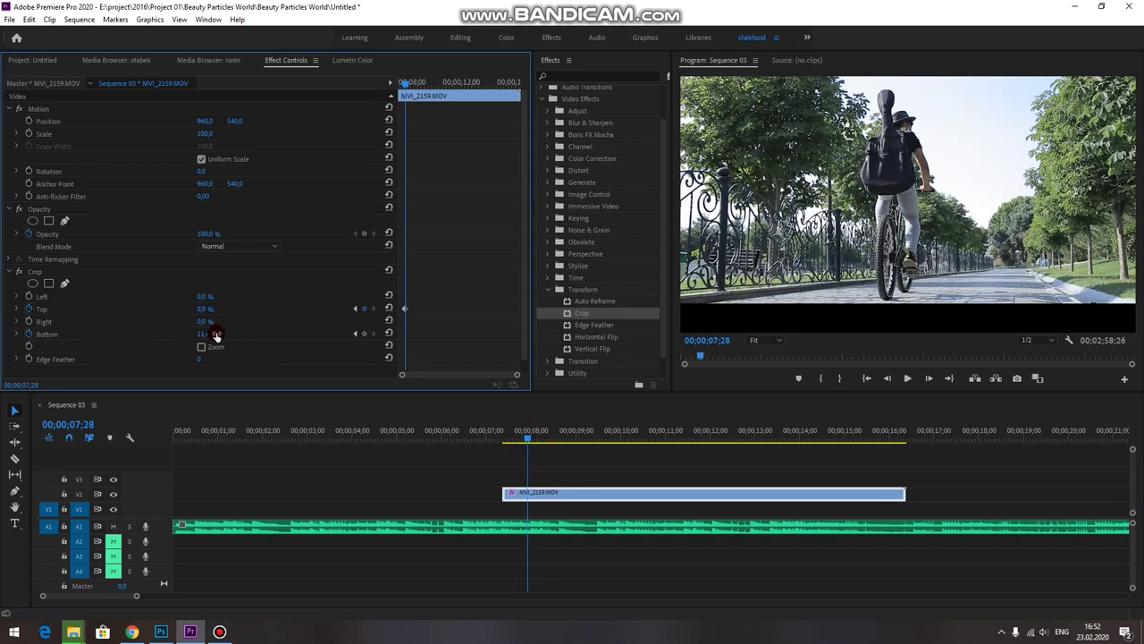
{"action": "left_click_drag", "start_coordinate": [216, 335], "coordinate": [195, 335]}
Delete the Crop keyframes of MVI_2159.MOV and turn off animation for Top and Bottom.
{"action": "left_click_drag", "start_coordinate": [416, 300], "coordinate": [378, 376]}
{"action": "key", "text": "Delete"}
{"action": "left_click", "coordinate": [98, 326]}
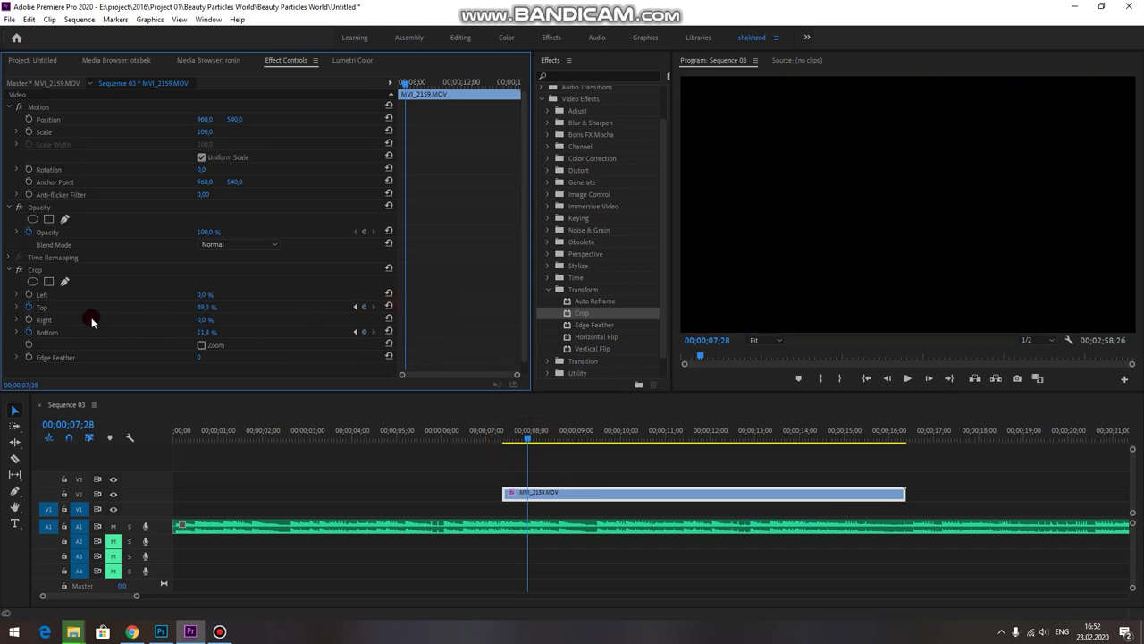
{"action": "left_click", "coordinate": [28, 307]}
{"action": "left_click", "coordinate": [605, 331]}
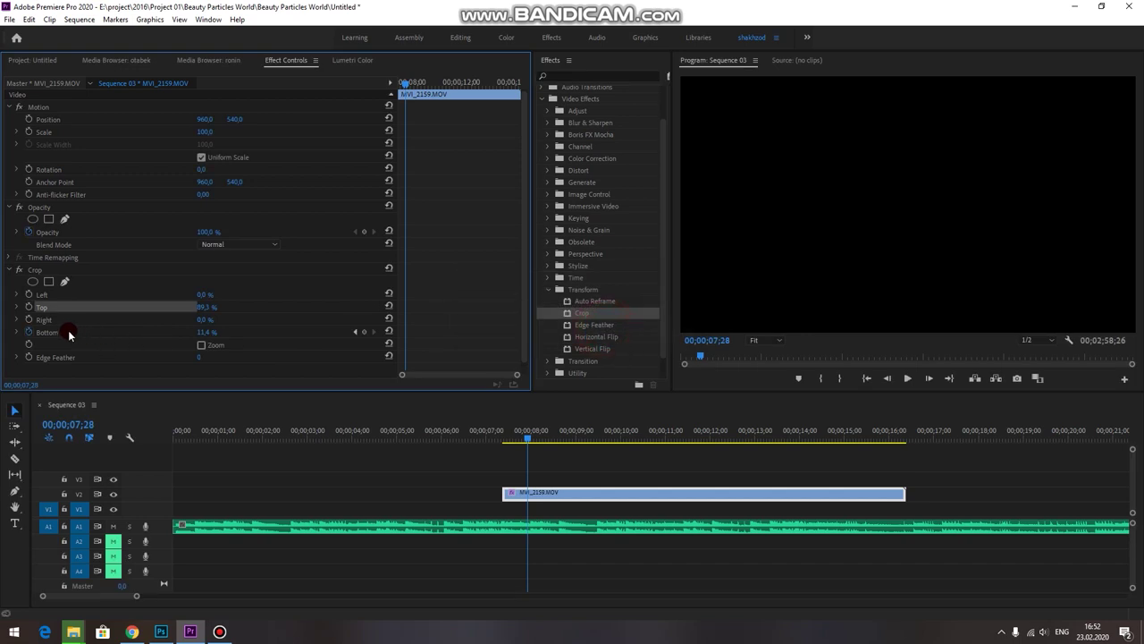
{"action": "left_click", "coordinate": [29, 332]}
{"action": "left_click", "coordinate": [605, 331]}
Move MVI_2159.MOV to the start of the sequence and set its Crop Top and Bottom to 0%.
{"action": "left_click", "coordinate": [530, 431]}
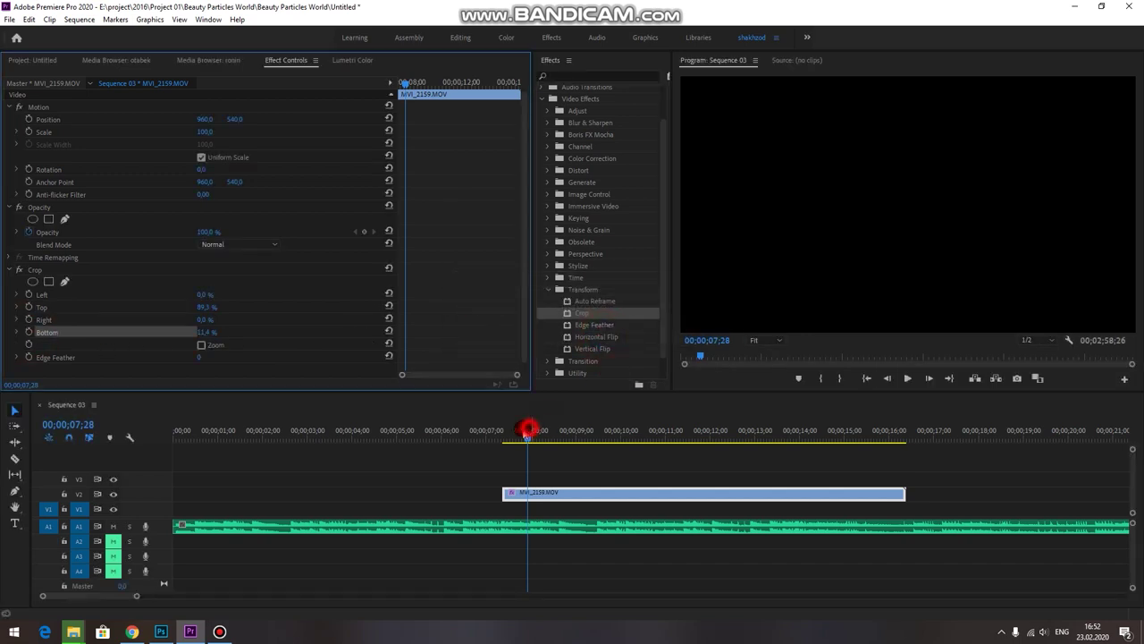
{"action": "left_click_drag", "start_coordinate": [547, 494], "coordinate": [209, 492]}
{"action": "left_click_drag", "start_coordinate": [201, 434], "coordinate": [173, 433]}
{"action": "left_click_drag", "start_coordinate": [212, 328], "coordinate": [252, 305]}
{"action": "left_click_drag", "start_coordinate": [206, 336], "coordinate": [205, 327]}
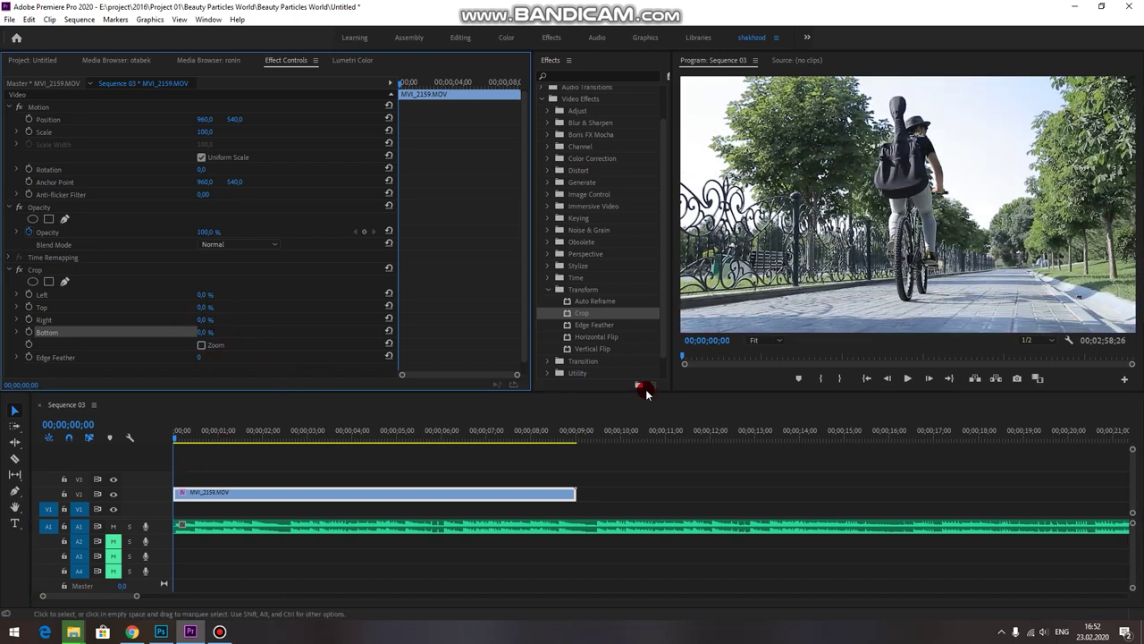
Play the sequence from its start and place the playhead at 00;00;02;18.
{"action": "left_click", "coordinate": [907, 379]}
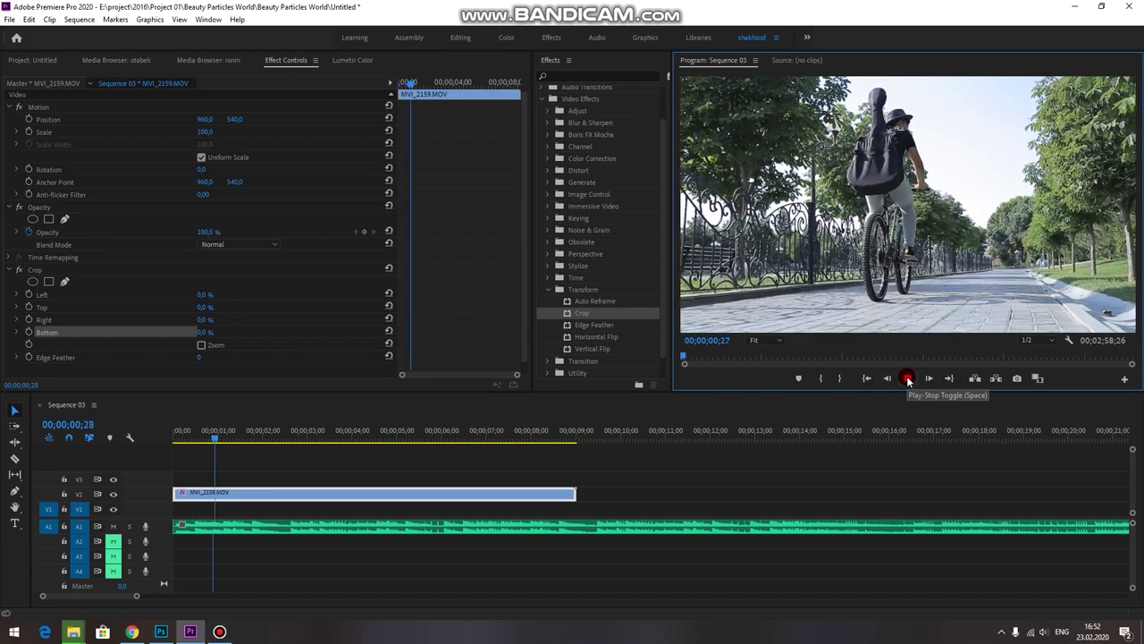
{"action": "left_click", "coordinate": [908, 379]}
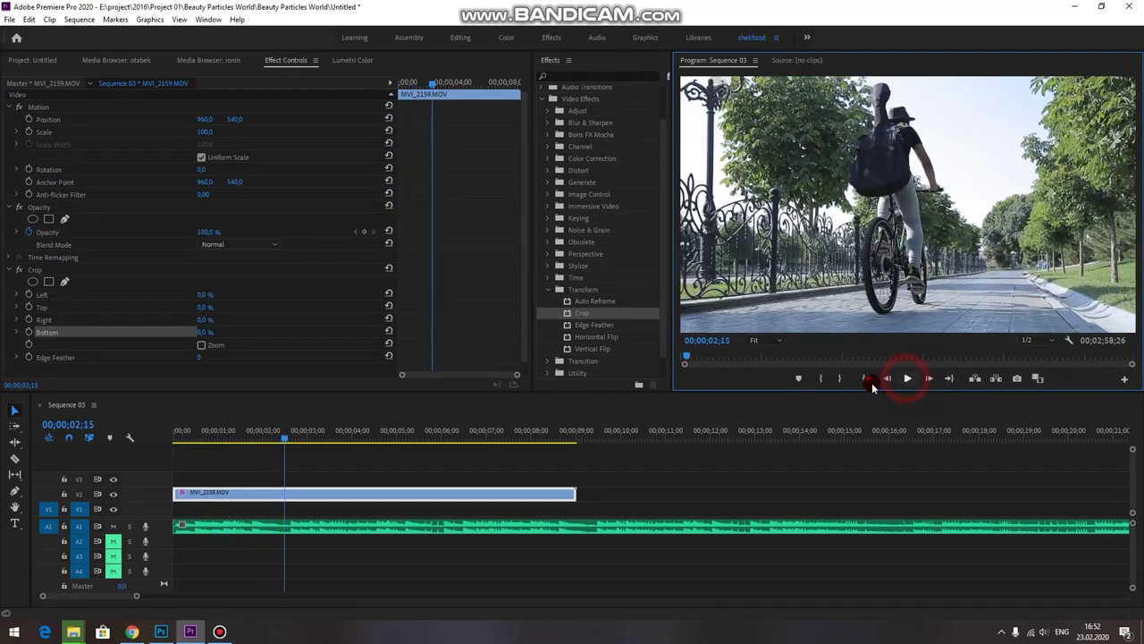
{"action": "left_click", "coordinate": [288, 437]}
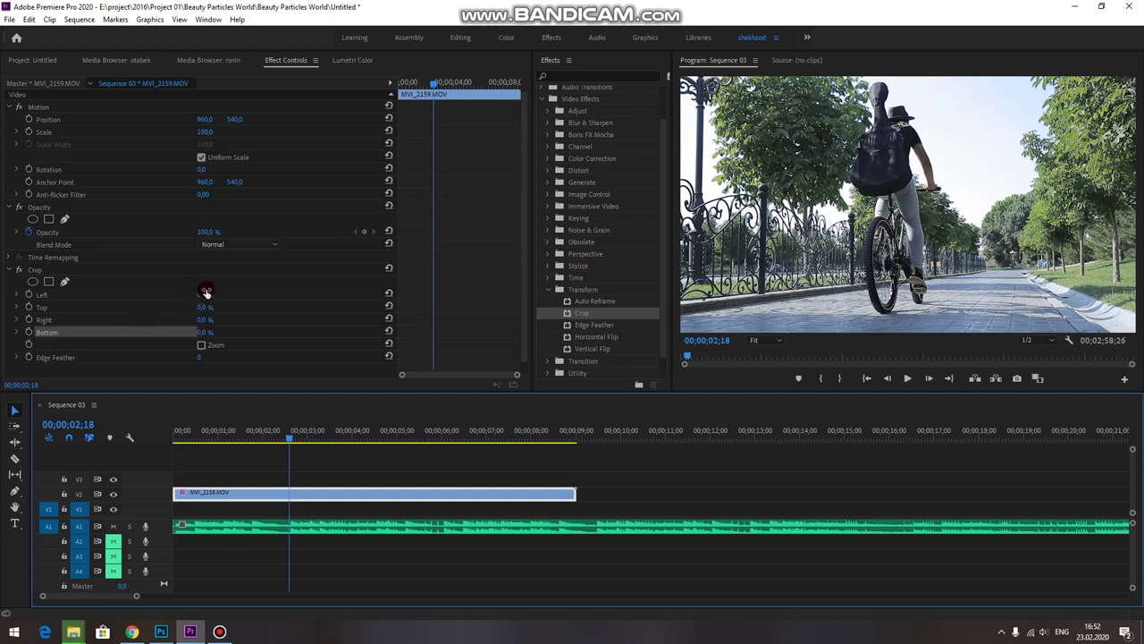
Enable keyframing for the Crop Top and Bottom of MVI_2159.MOV and move the keyframes to the clip's start.
{"action": "left_click_drag", "start_coordinate": [205, 306], "coordinate": [205, 307]}
{"action": "left_click", "coordinate": [19, 309]}
{"action": "left_click", "coordinate": [29, 307]}
{"action": "left_click", "coordinate": [28, 332]}
{"action": "left_click_drag", "start_coordinate": [403, 345], "coordinate": [402, 344]}
{"action": "left_click_drag", "start_coordinate": [433, 305], "coordinate": [389, 307]}
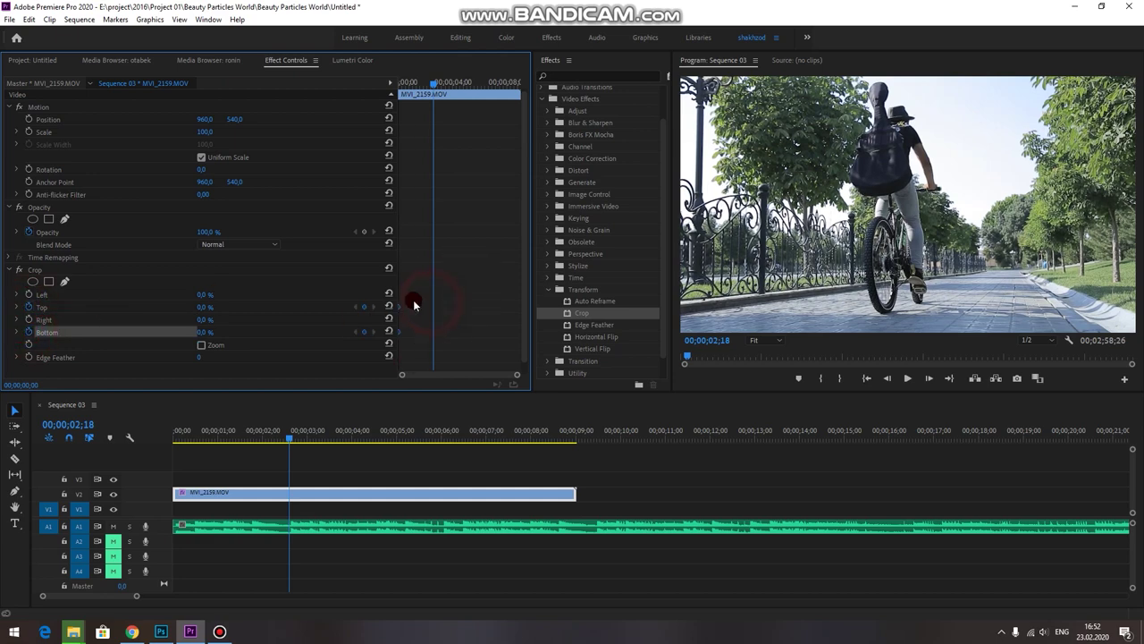
Add second Crop Top and Bottom keyframes to MVI_2159.MOV and shift them to about 00;00;02;03.
{"action": "left_click", "coordinate": [364, 332]}
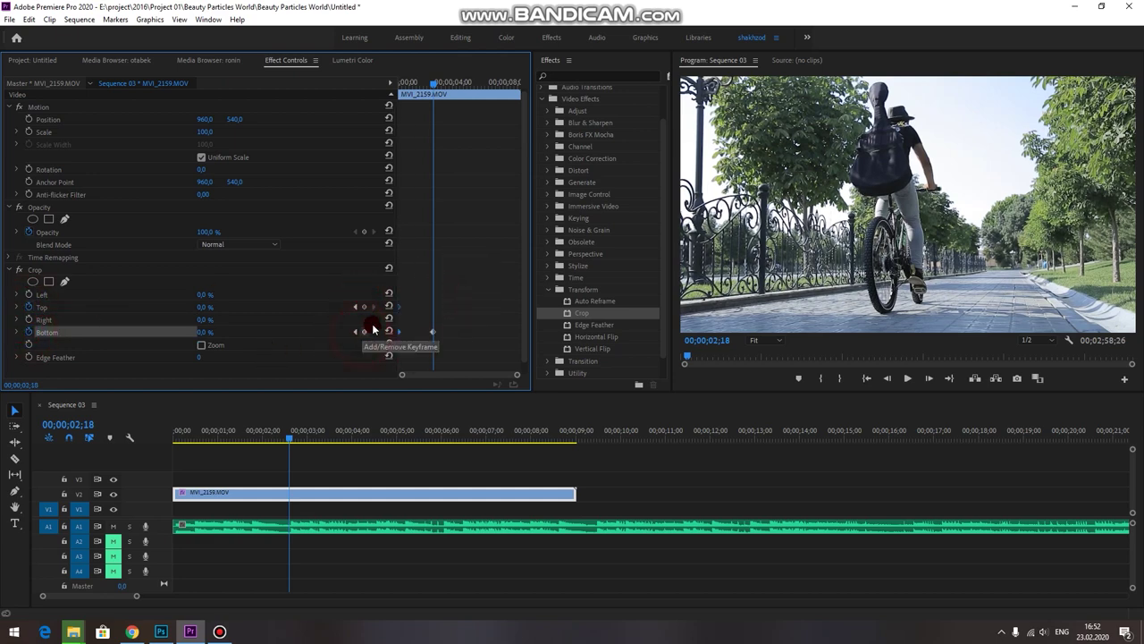
{"action": "left_click", "coordinate": [363, 307]}
{"action": "left_click_drag", "start_coordinate": [433, 306], "coordinate": [425, 307]}
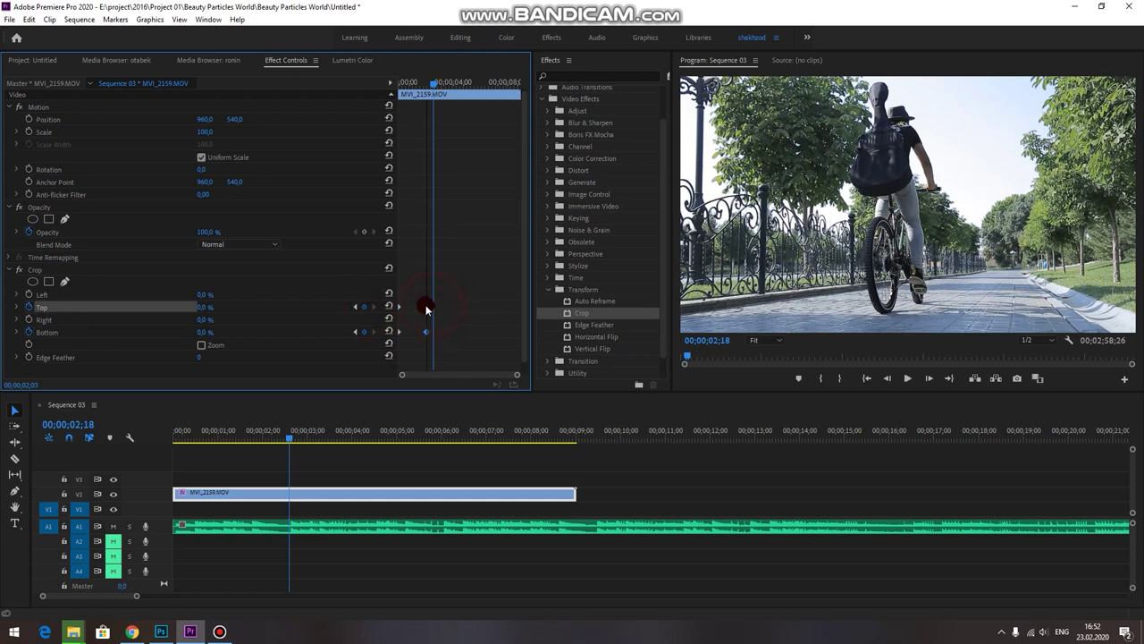
Keyframe the Position of MVI_2159.MOV at its start and about 00;00;02;03, and shift and crop it into the frame's lower half at 00;00;02;18.
{"action": "left_click", "coordinate": [29, 119]}
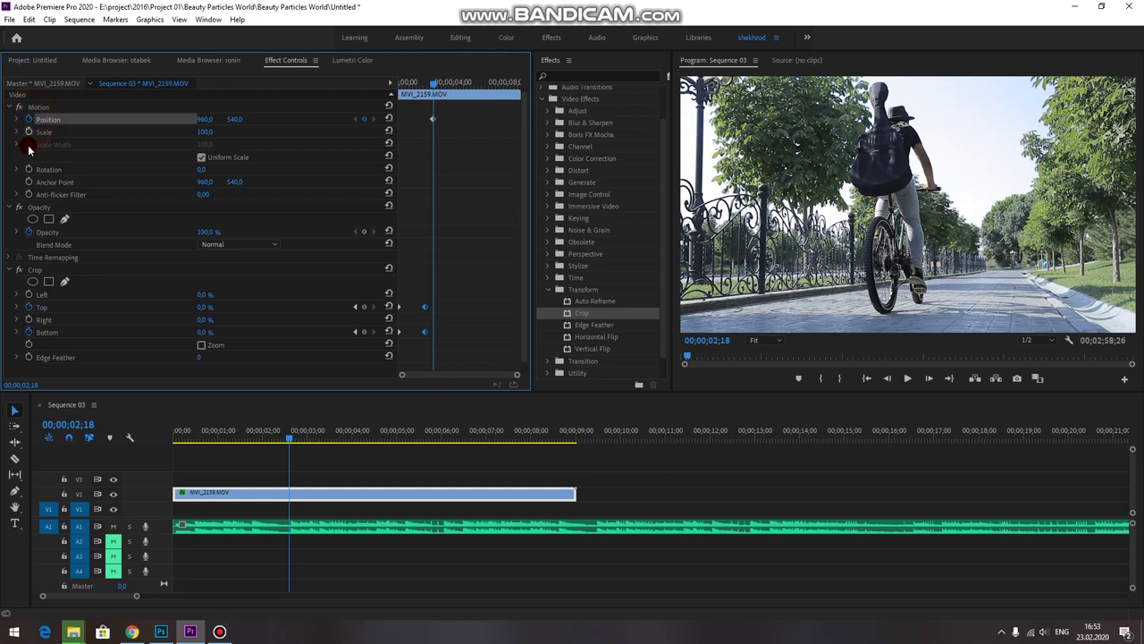
{"action": "left_click", "coordinate": [433, 118]}
{"action": "left_click", "coordinate": [363, 119]}
{"action": "left_click_drag", "start_coordinate": [431, 124], "coordinate": [426, 120]}
{"action": "left_click_drag", "start_coordinate": [235, 122], "coordinate": [195, 214]}
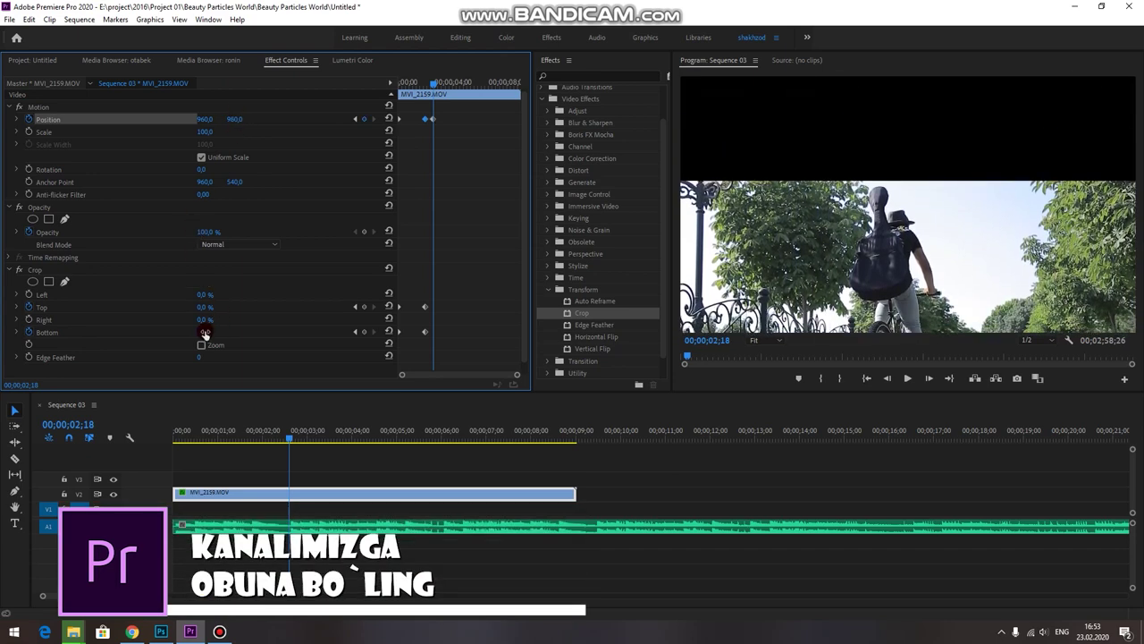
{"action": "left_click_drag", "start_coordinate": [212, 331], "coordinate": [214, 305]}
{"action": "left_click_drag", "start_coordinate": [235, 117], "coordinate": [384, 88]}
Place MVI_2173.MOV on V1 at the start of the sequence and set its vertical position to 244.
{"action": "left_click", "coordinate": [13, 62]}
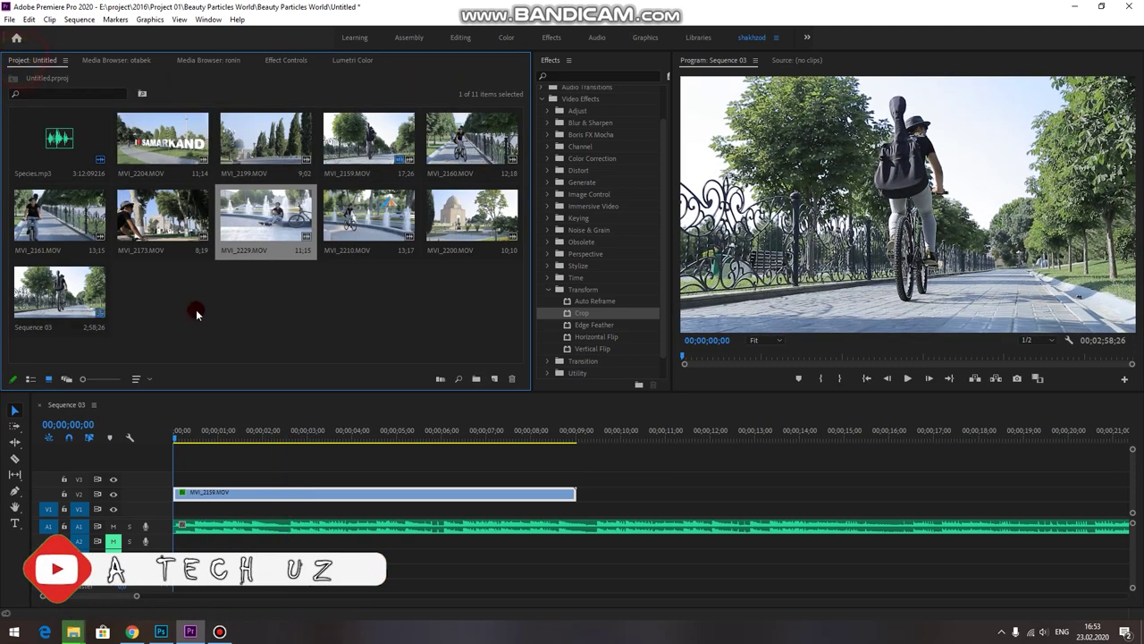
{"action": "left_click_drag", "start_coordinate": [141, 230], "coordinate": [193, 508]}
{"action": "left_click_drag", "start_coordinate": [179, 435], "coordinate": [329, 443]}
{"action": "left_click", "coordinate": [314, 500]}
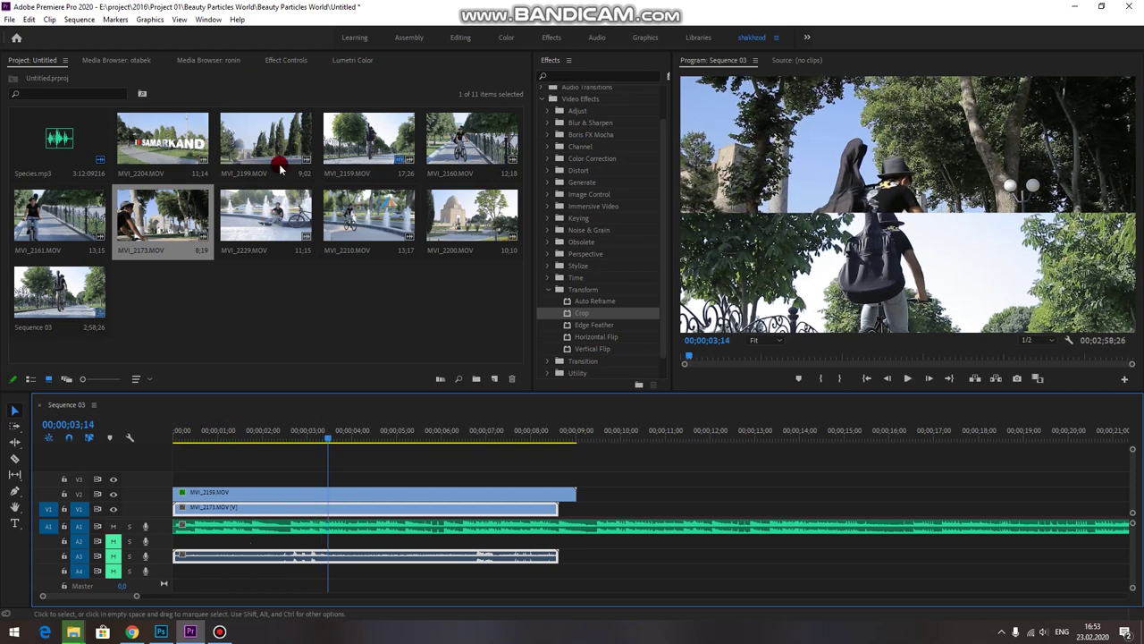
{"action": "left_click", "coordinate": [286, 62]}
{"action": "mouse_move", "coordinate": [234, 120]}
{"action": "left_mouse_down"}
{"action": "mouse_move", "coordinate": [212, 123]}
{"action": "mouse_move", "coordinate": [243, 132]}
{"action": "left_mouse_up"}
Play the split-screen transition from the start, cut both clips at 00;00;05;13 and delete the parts after it.
{"action": "left_click_drag", "start_coordinate": [327, 430], "coordinate": [122, 446]}
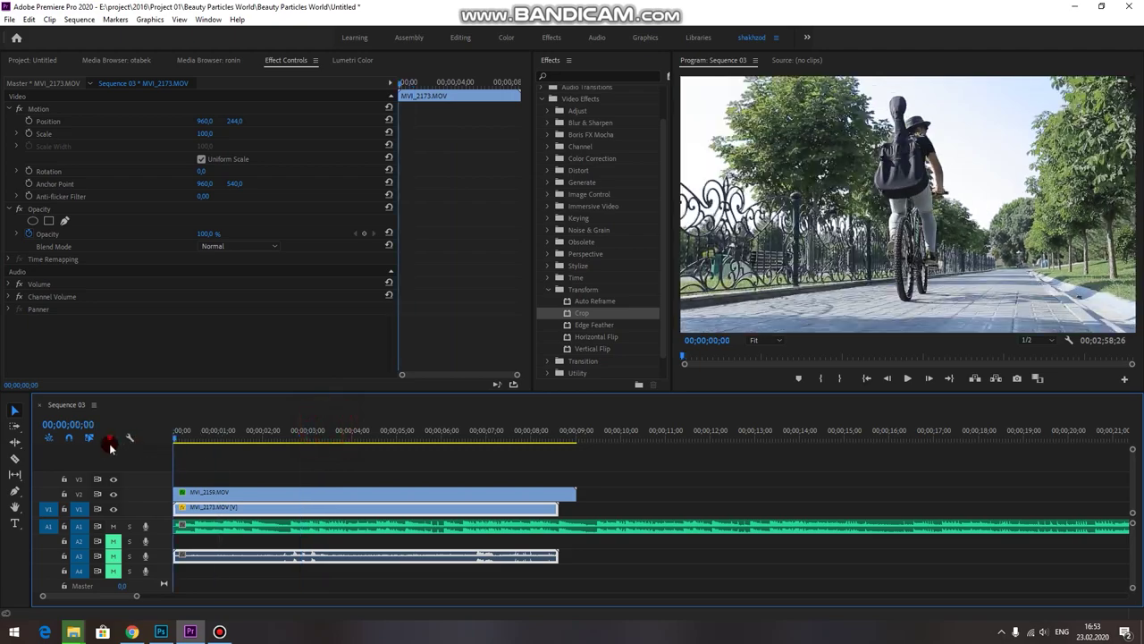
{"action": "left_click", "coordinate": [913, 379]}
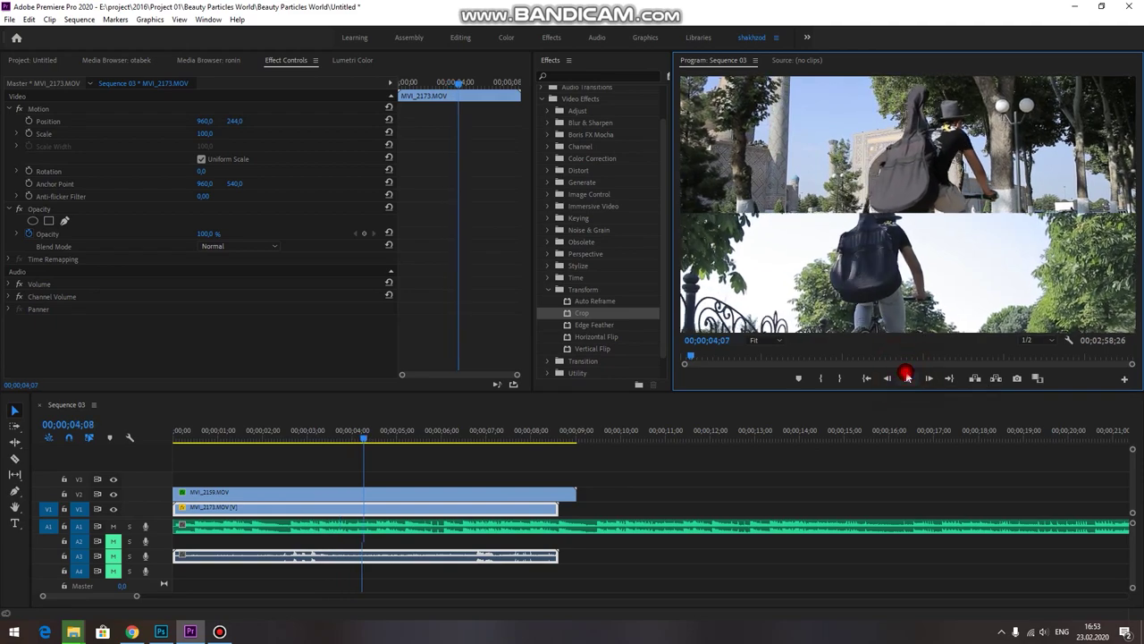
{"action": "left_click_drag", "start_coordinate": [438, 431], "coordinate": [416, 436]}
{"action": "key", "text": "c"}
{"action": "left_click", "coordinate": [418, 496]}
{"action": "left_click", "coordinate": [416, 509]}
{"action": "key", "text": "v"}
{"action": "left_click_drag", "start_coordinate": [474, 475], "coordinate": [450, 511]}
{"action": "key", "text": "Delete"}
{"action": "key", "text": "Delete"}
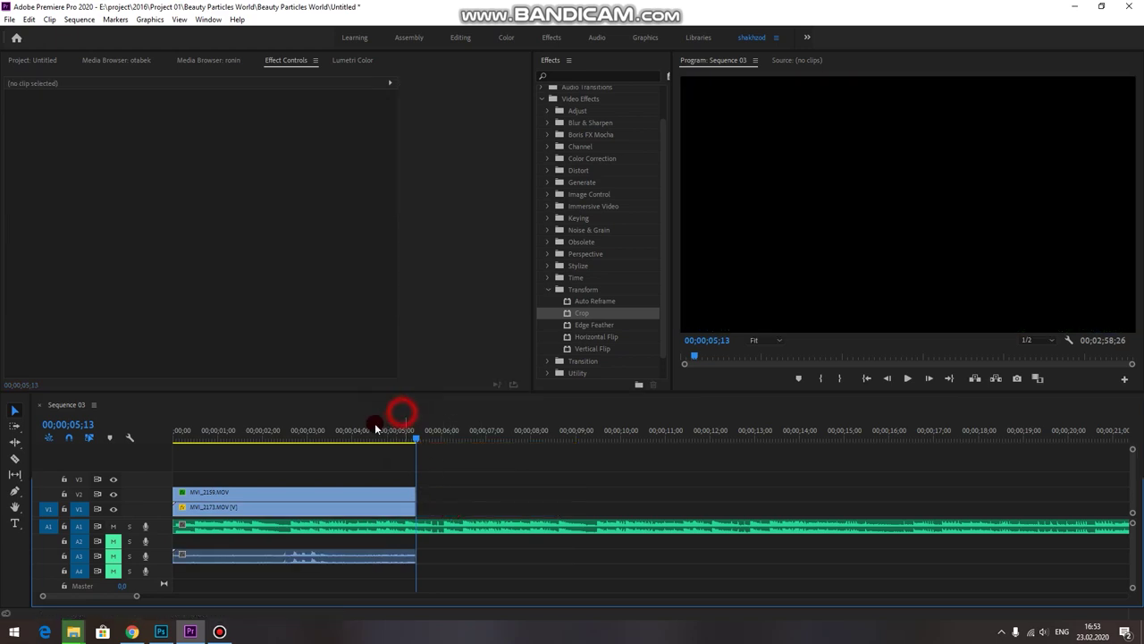
Delete MVI_2159.MOV and MVI_2173.MOV from the sequence, keeping only the music on A1.
{"action": "left_click", "coordinate": [371, 435]}
{"action": "left_click_drag", "start_coordinate": [413, 444], "coordinate": [366, 511]}
{"action": "key", "text": "Delete"}
{"action": "left_click_drag", "start_coordinate": [360, 436], "coordinate": [269, 436]}
{"action": "key", "text": "ctrl+z"}
{"action": "left_click", "coordinate": [294, 506]}
{"action": "key", "text": "Delete"}
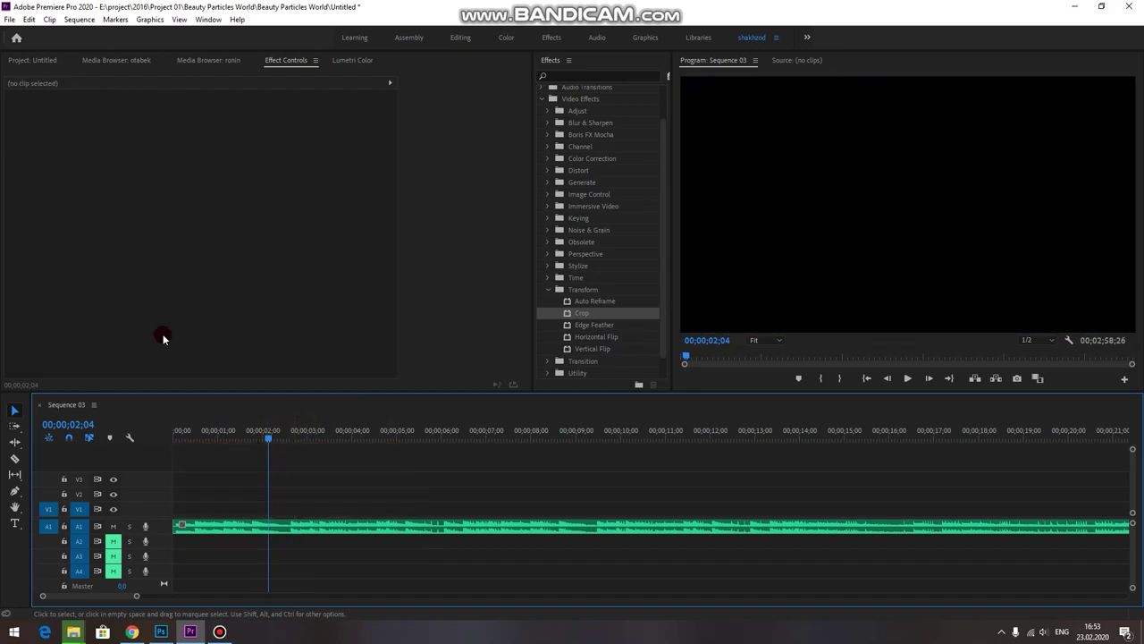
Place MVI_2229.MOV on V2 at the sequence start, cut it at 00;00;02;08 and ripple-delete the part before the cut.
{"action": "key", "text": "Home"}
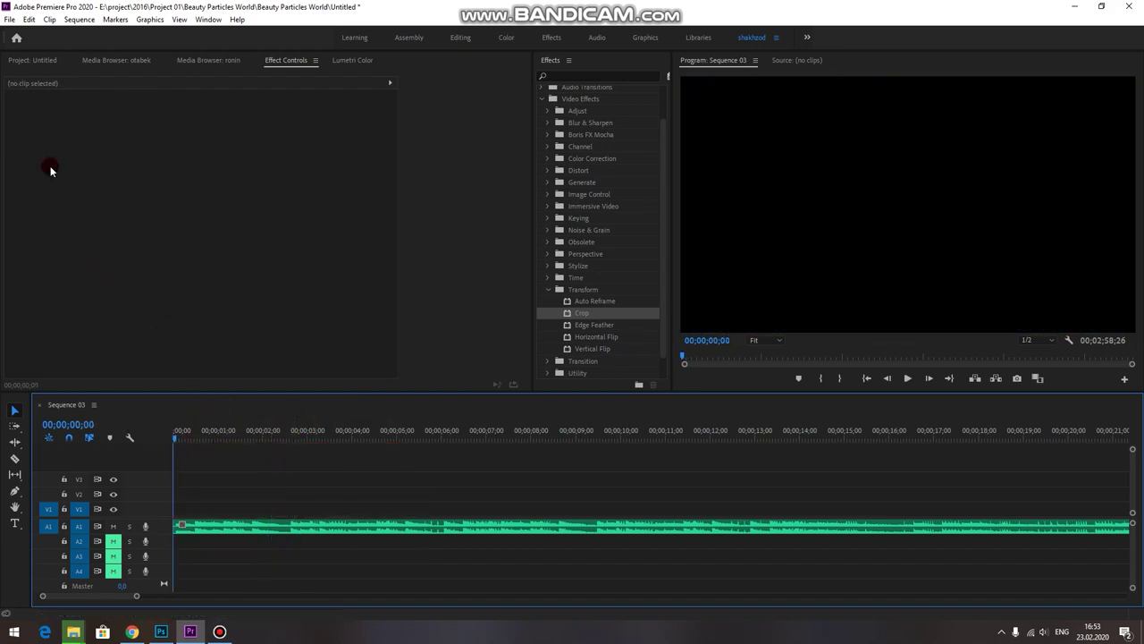
{"action": "left_click", "coordinate": [29, 61]}
{"action": "left_click_drag", "start_coordinate": [255, 202], "coordinate": [273, 447]}
{"action": "key", "text": "c"}
{"action": "left_click", "coordinate": [274, 495]}
{"action": "key", "text": "v"}
{"action": "left_click_drag", "start_coordinate": [301, 492], "coordinate": [220, 494]}
{"action": "key", "text": "shift+Delete"}
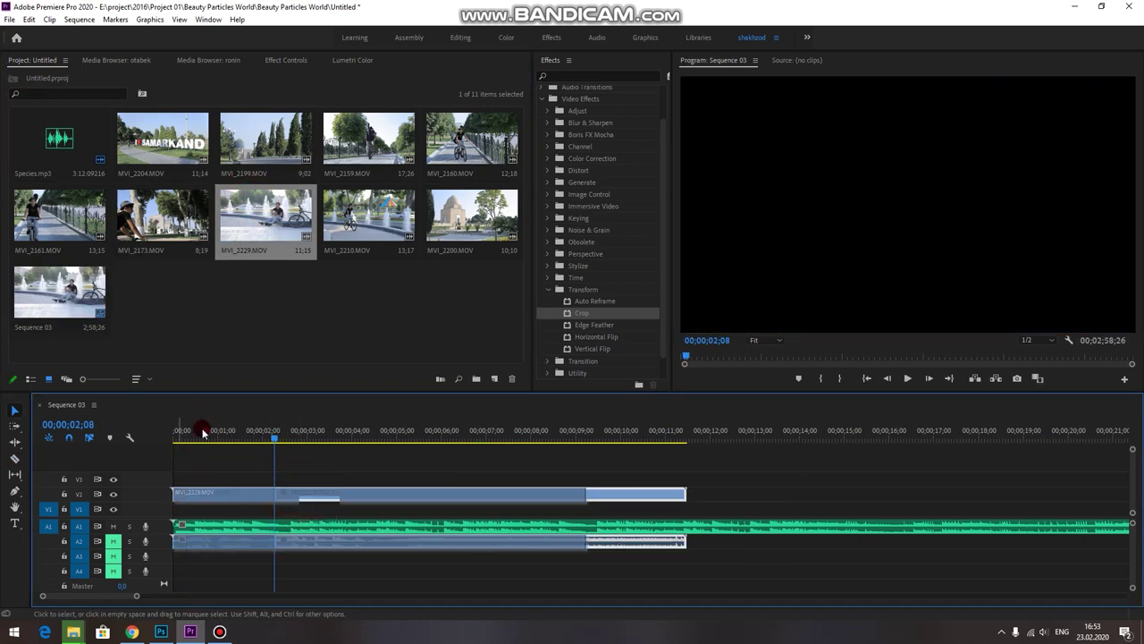
{"action": "left_click", "coordinate": [183, 433]}
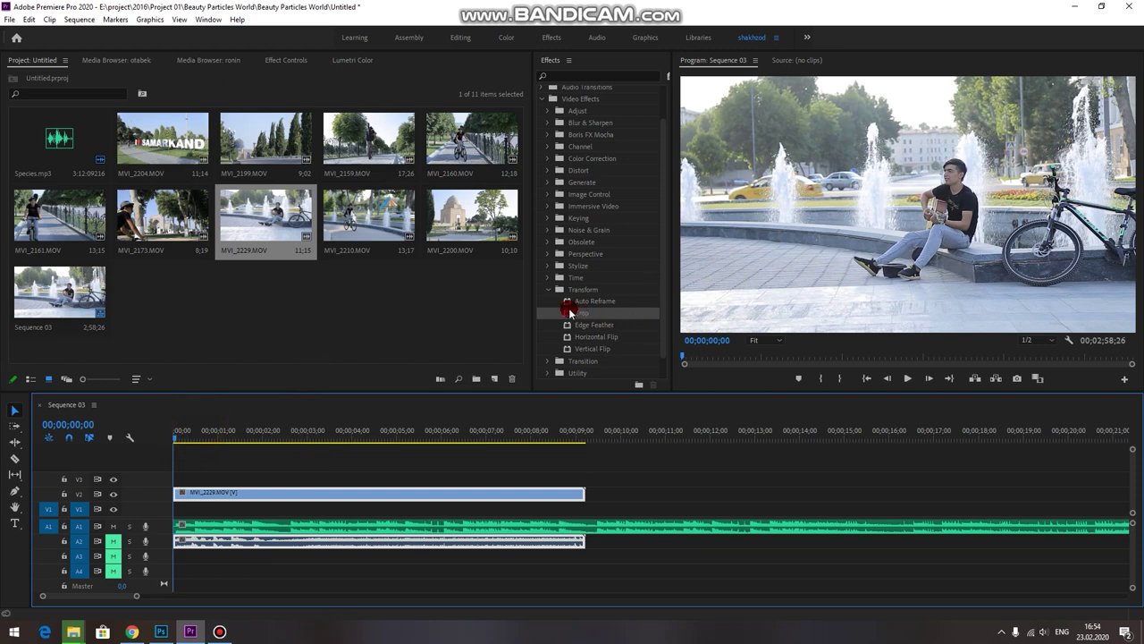
Duplicate MVI_2229.MOV onto V3, apply the Crop effect to the copy and open its effect settings.
{"action": "mouse_move", "coordinate": [214, 490]}
{"action": "left_mouse_down"}
{"action": "mouse_move", "coordinate": [212, 474]}
{"action": "mouse_move", "coordinate": [197, 479]}
{"action": "left_mouse_up"}
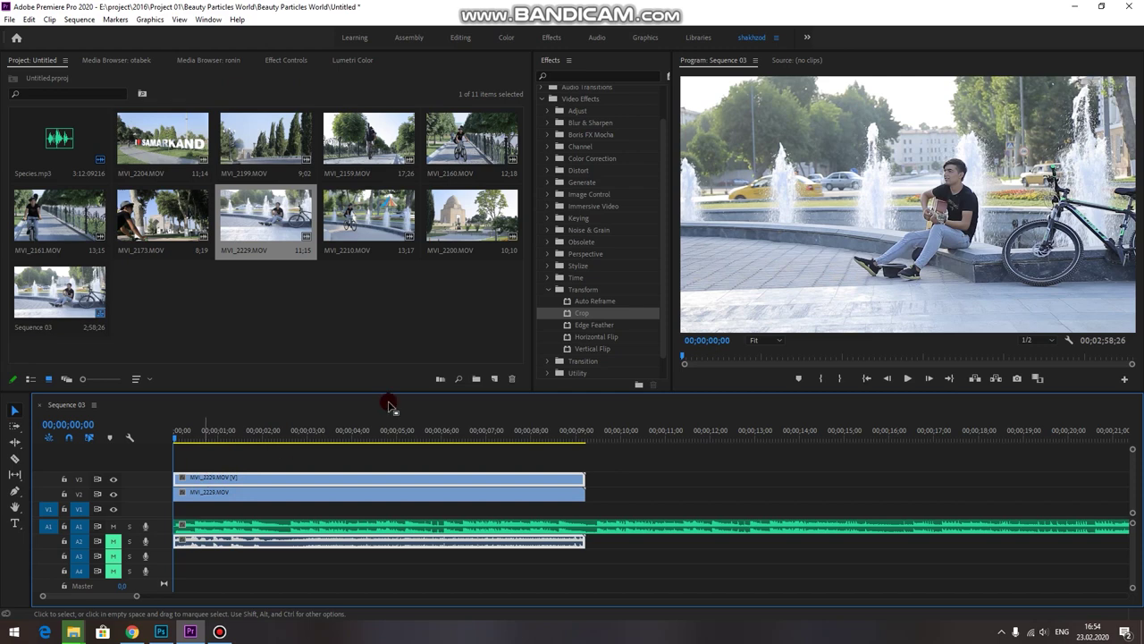
{"action": "left_click", "coordinate": [590, 314]}
{"action": "left_click_drag", "start_coordinate": [305, 476], "coordinate": [306, 475]}
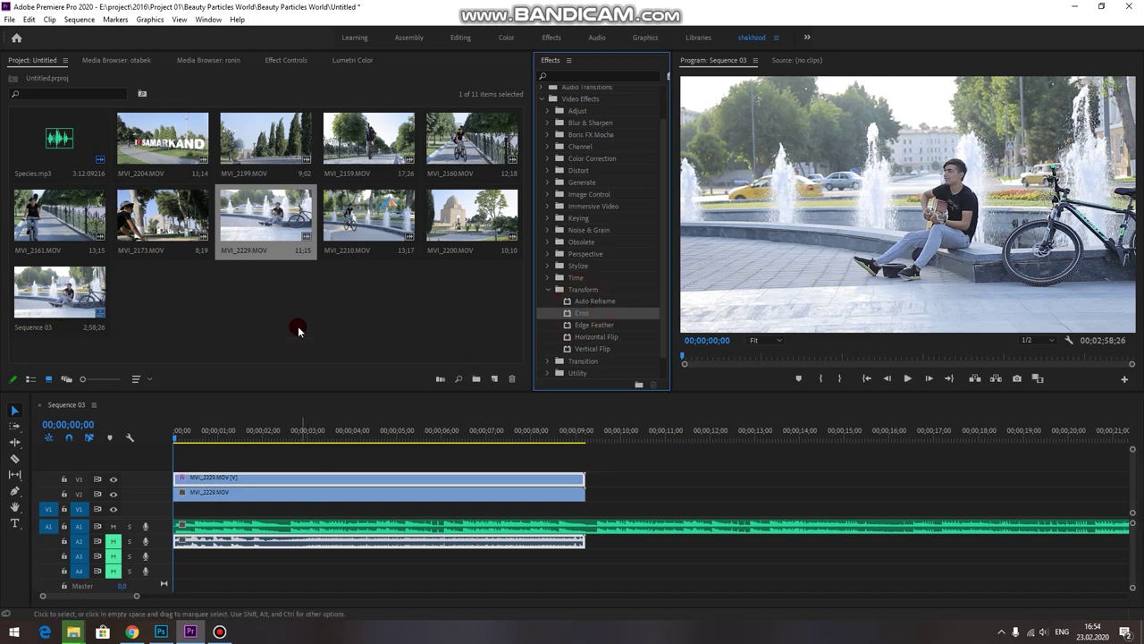
{"action": "left_click", "coordinate": [287, 61]}
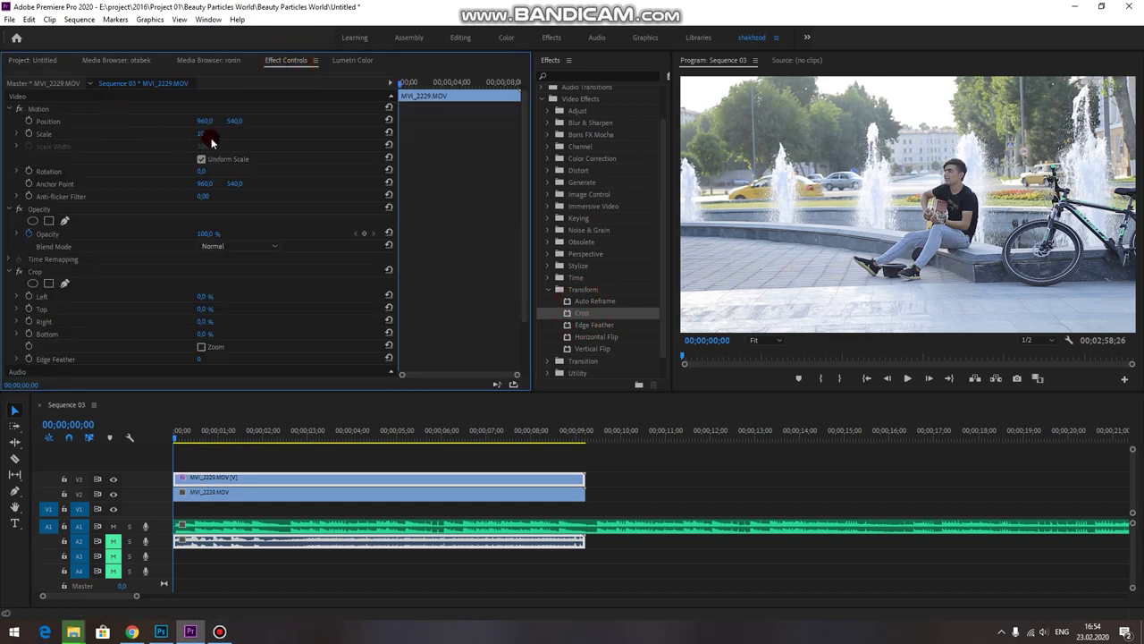
Scale the V3 copy to 115, set its right crop to 77% and start Left and Right crop keyframes at the clip's beginning.
{"action": "left_click_drag", "start_coordinate": [205, 133], "coordinate": [218, 133]}
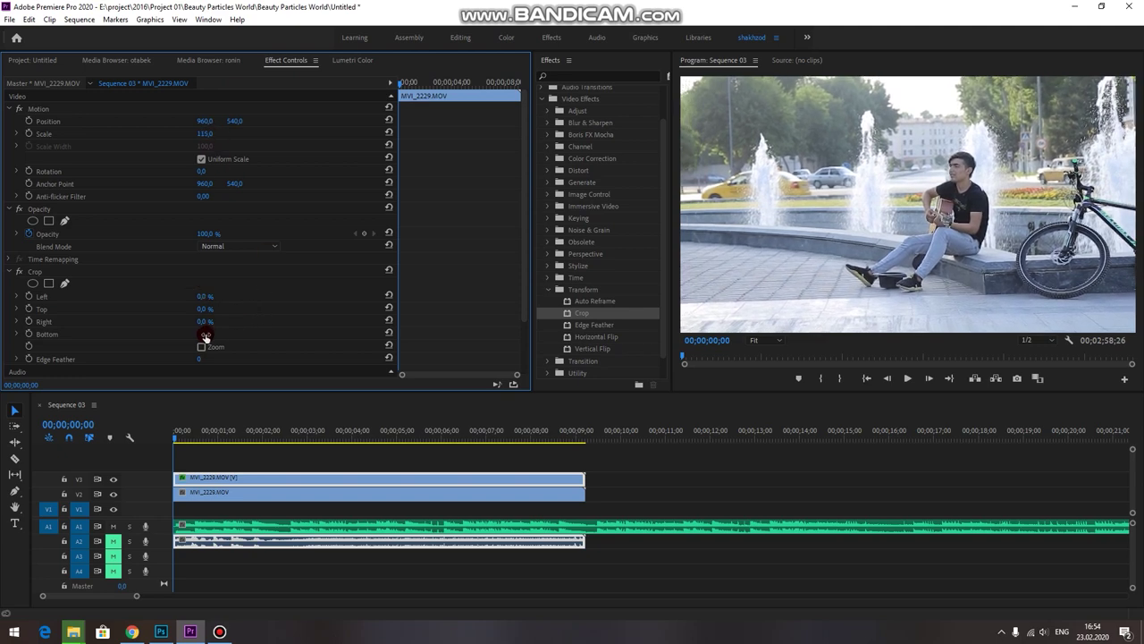
{"action": "left_click_drag", "start_coordinate": [205, 321], "coordinate": [274, 321]}
{"action": "left_click", "coordinate": [30, 321]}
{"action": "left_click", "coordinate": [29, 296]}
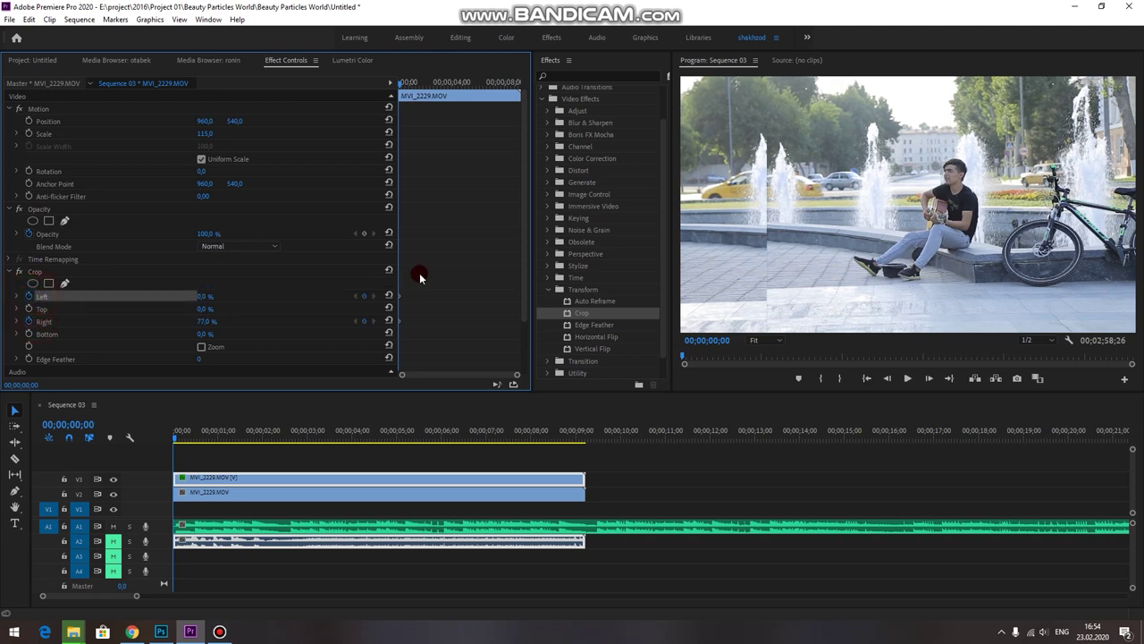
Animate the crop band across the frame by keyframing Left at 76% and Right at 0% at 00;00;02;29.
{"action": "left_click", "coordinate": [416, 84]}
{"action": "left_click_drag", "start_coordinate": [417, 83], "coordinate": [437, 84]}
{"action": "left_click_drag", "start_coordinate": [205, 321], "coordinate": [143, 321]}
{"action": "left_click_drag", "start_coordinate": [206, 296], "coordinate": [274, 296]}
{"action": "left_click_drag", "start_coordinate": [208, 322], "coordinate": [201, 322]}
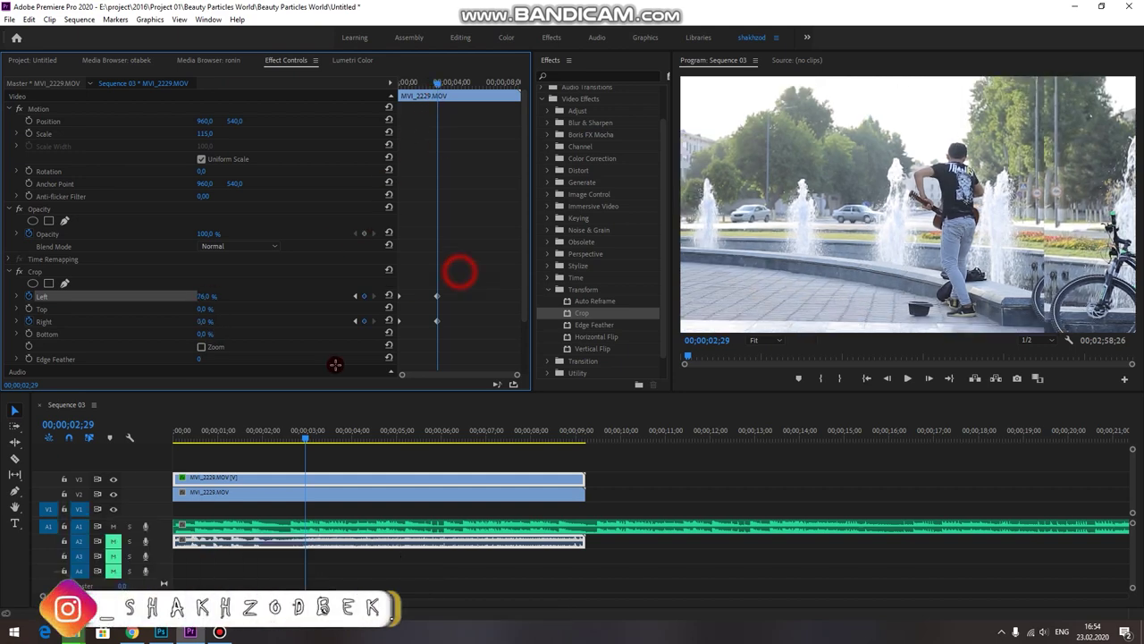
Duplicate the Left and Right crop keyframes over the remaining part of the V3 copy.
{"action": "scroll", "coordinate": [309, 369], "scroll_direction": "down", "scroll_amount": 1}
{"action": "left_click_drag", "start_coordinate": [437, 289], "coordinate": [532, 291], "text": "alt"}
{"action": "left_click", "coordinate": [487, 168]}
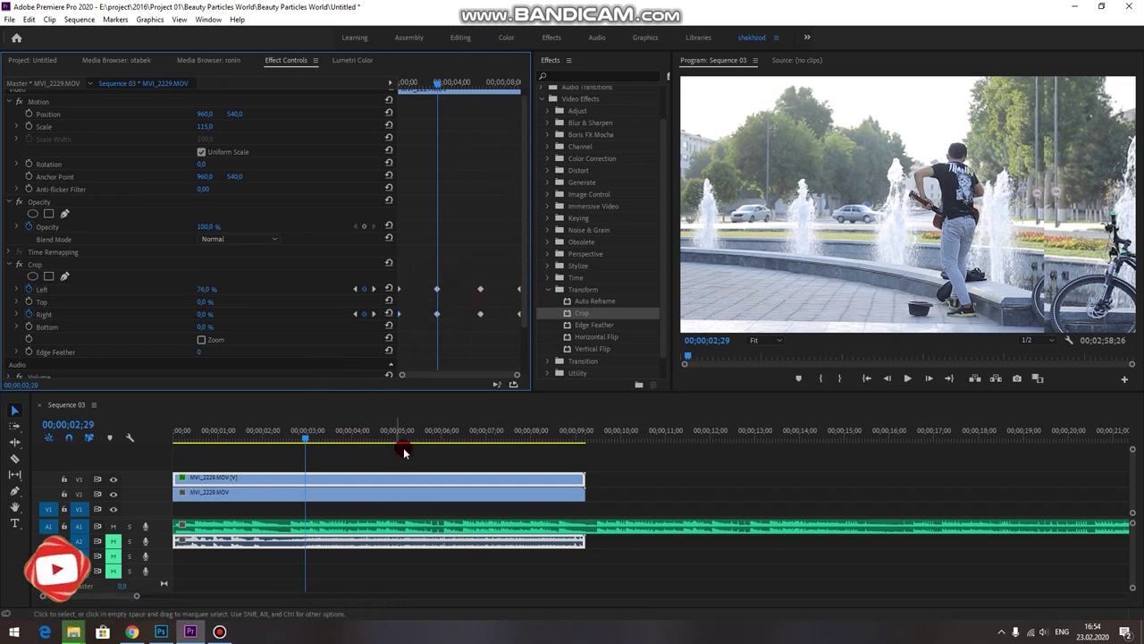
Set the V3 copy's saturation to 0 in Lumetri Color and play the moving crop band from the start.
{"action": "left_click", "coordinate": [362, 60]}
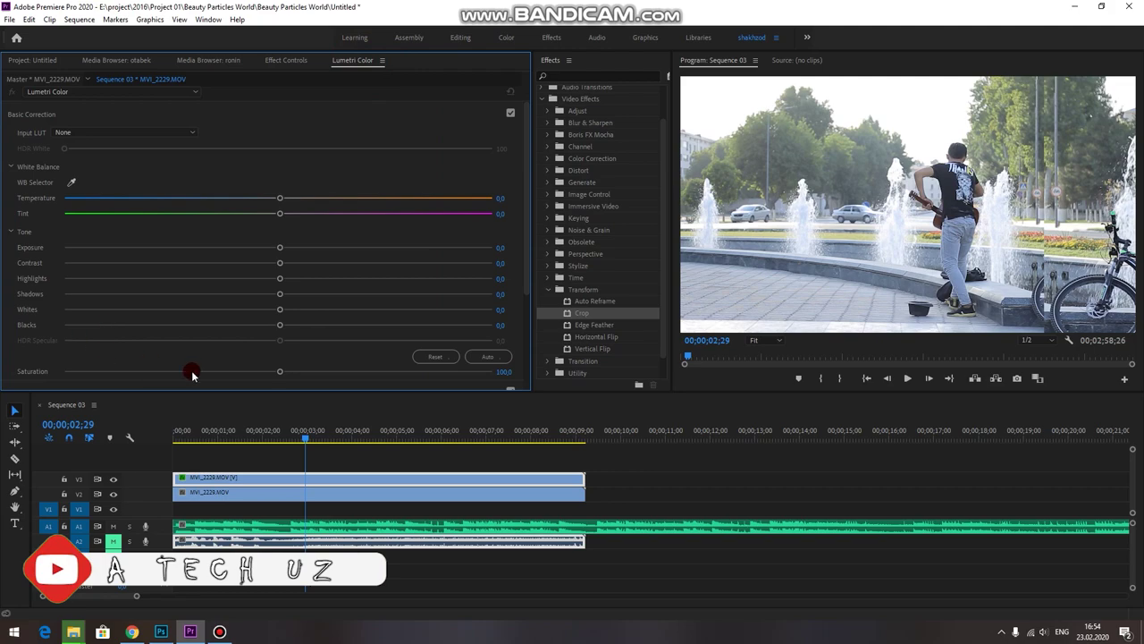
{"action": "left_click_drag", "start_coordinate": [278, 371], "coordinate": [36, 363]}
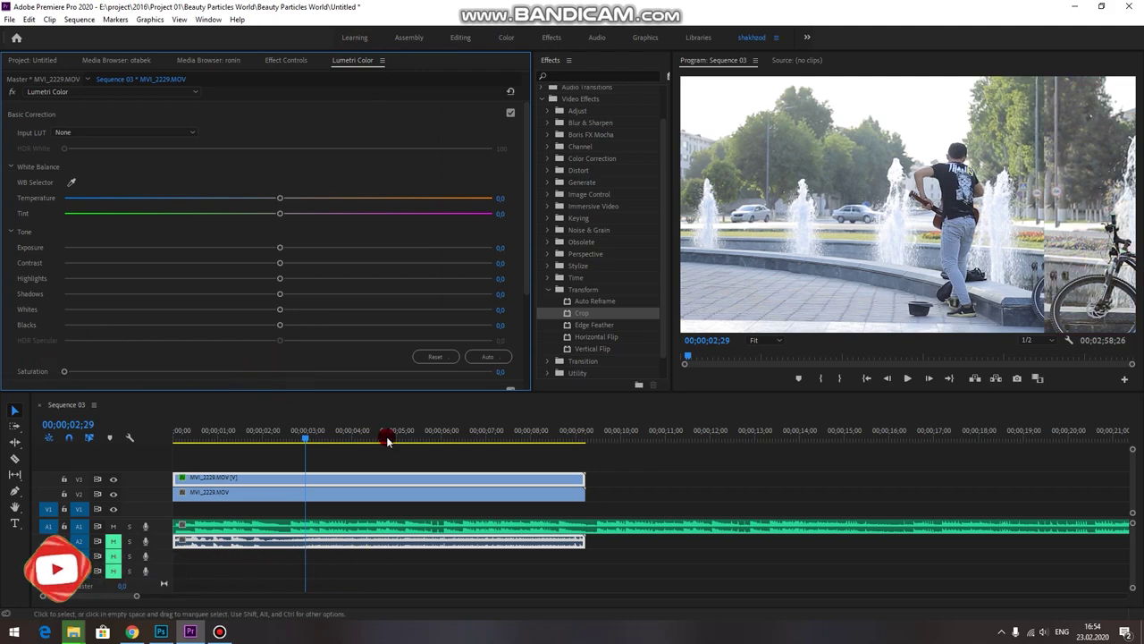
{"action": "left_click", "coordinate": [264, 435]}
{"action": "left_click_drag", "start_coordinate": [153, 438], "coordinate": [148, 438]}
{"action": "key", "text": "space"}
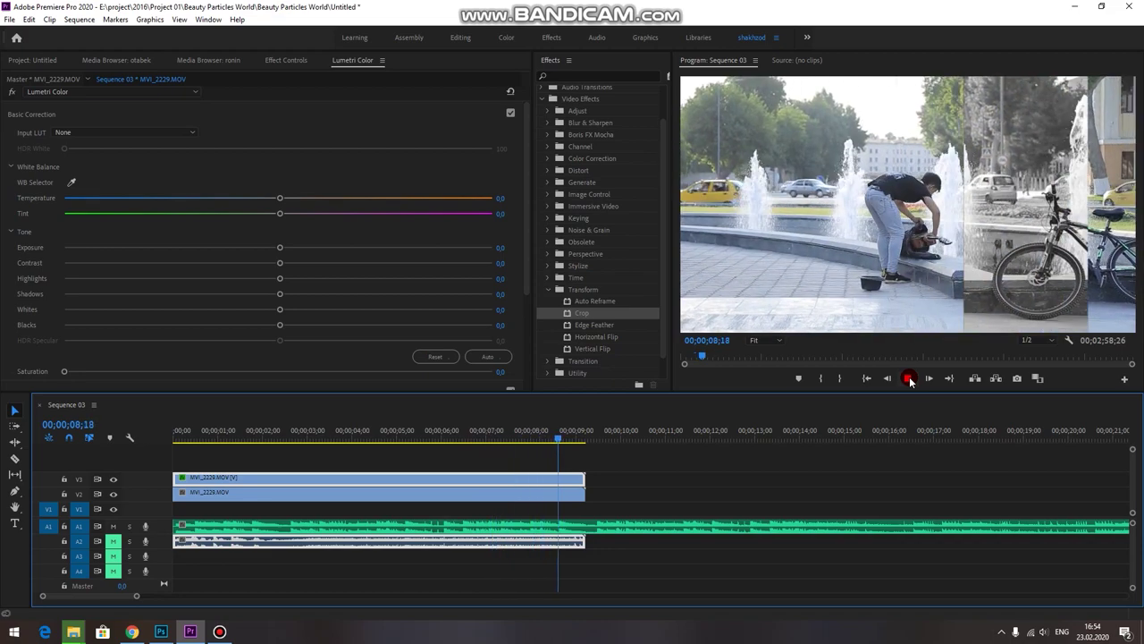
{"action": "left_click", "coordinate": [505, 434]}
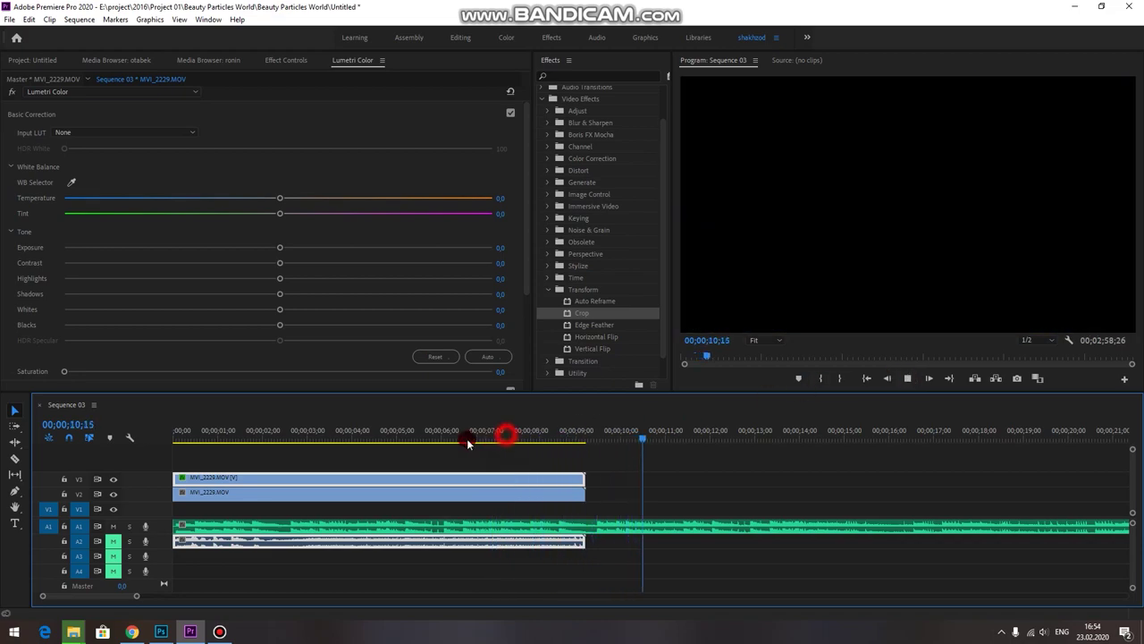
{"action": "left_click", "coordinate": [400, 435]}
Move the Left and Right crop keyframes of the V3 copy closer together, placing the second pair at 00;00;01;06.
{"action": "left_click", "coordinate": [386, 474]}
{"action": "left_click", "coordinate": [391, 475]}
{"action": "left_click", "coordinate": [285, 72]}
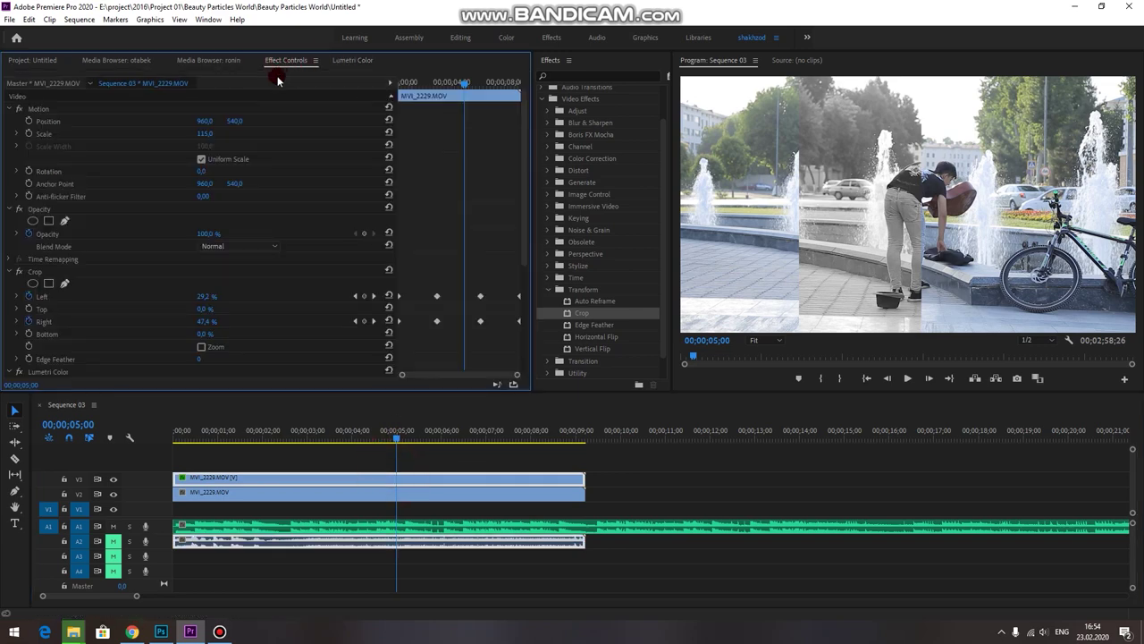
{"action": "left_click_drag", "start_coordinate": [441, 302], "coordinate": [414, 302]}
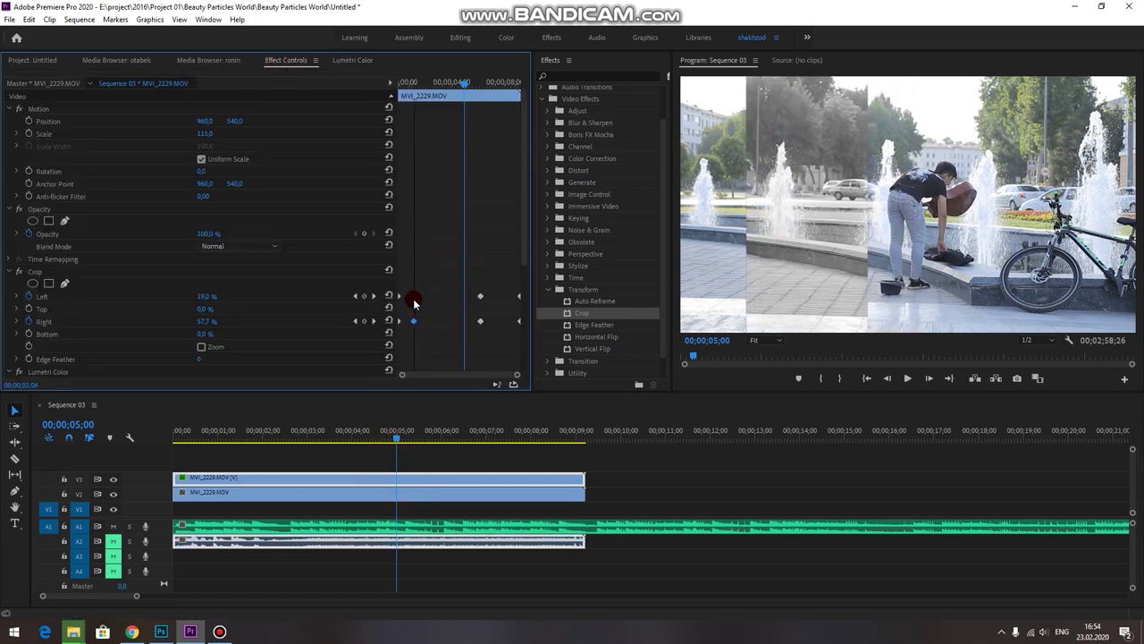
{"action": "left_click_drag", "start_coordinate": [485, 301], "coordinate": [429, 301]}
{"action": "left_click", "coordinate": [500, 285]}
{"action": "left_click_drag", "start_coordinate": [522, 299], "coordinate": [340, 351]}
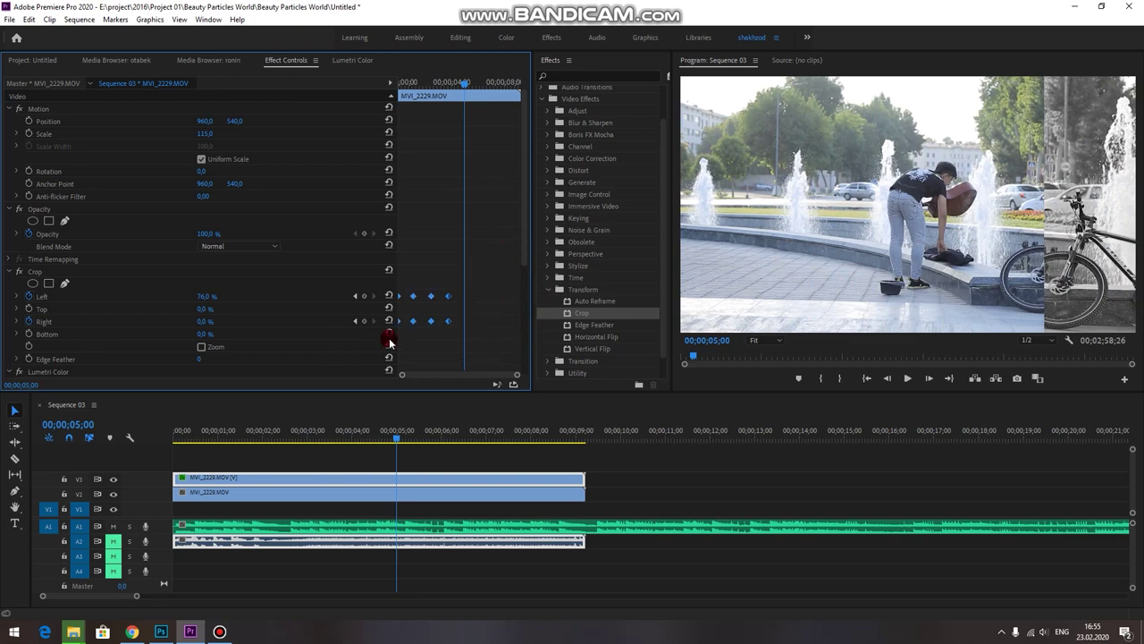
Duplicate the tightened crop keyframes over the rest of the clip and preview the faster band movement from the start.
{"action": "left_click_drag", "start_coordinate": [429, 296], "coordinate": [503, 301]}
{"action": "left_click_drag", "start_coordinate": [418, 86], "coordinate": [365, 84]}
{"action": "key", "text": "space"}
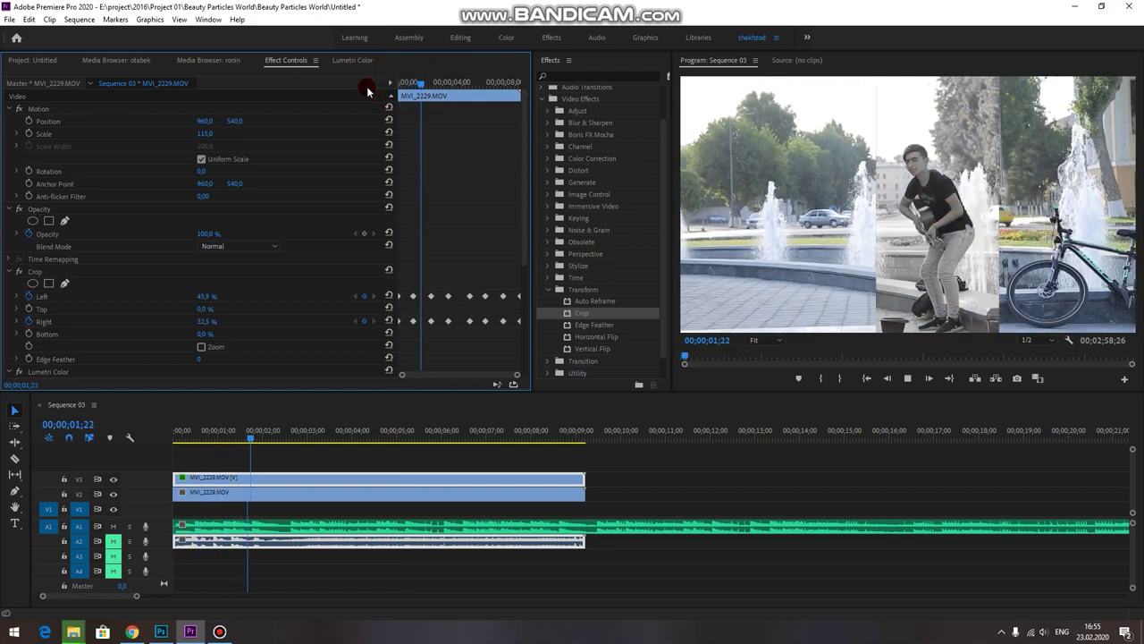
{"action": "left_click_drag", "start_coordinate": [447, 81], "coordinate": [384, 97]}
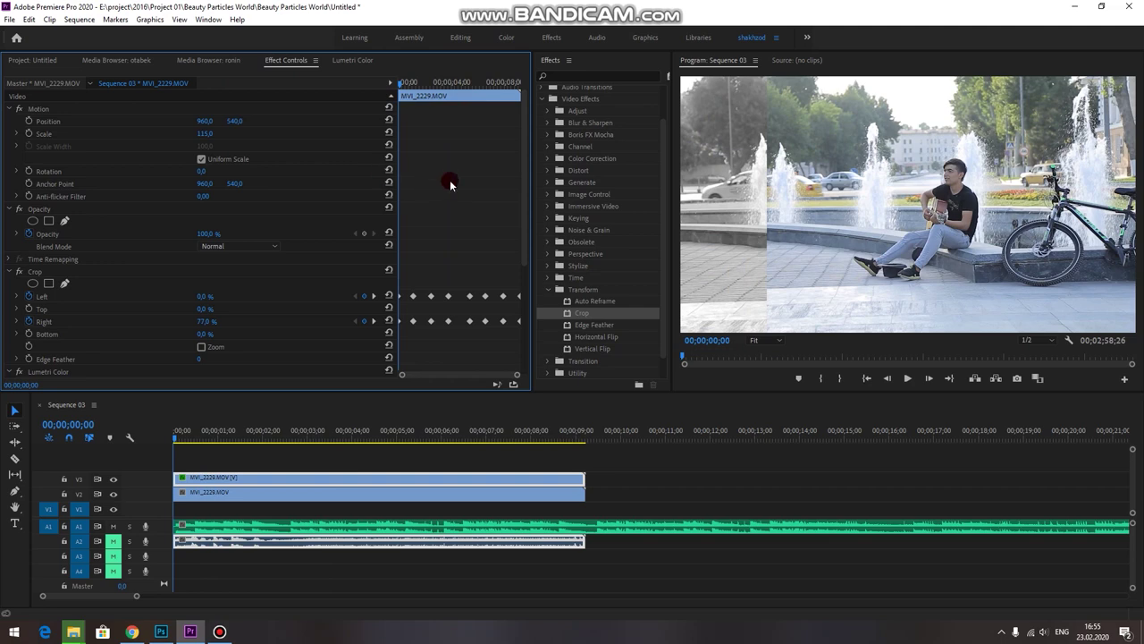
Animate the V3 copy's opacity with alternating high and low keyframes, from 100% at the start to 39% at 00;00;00;28.
{"action": "left_click", "coordinate": [29, 233]}
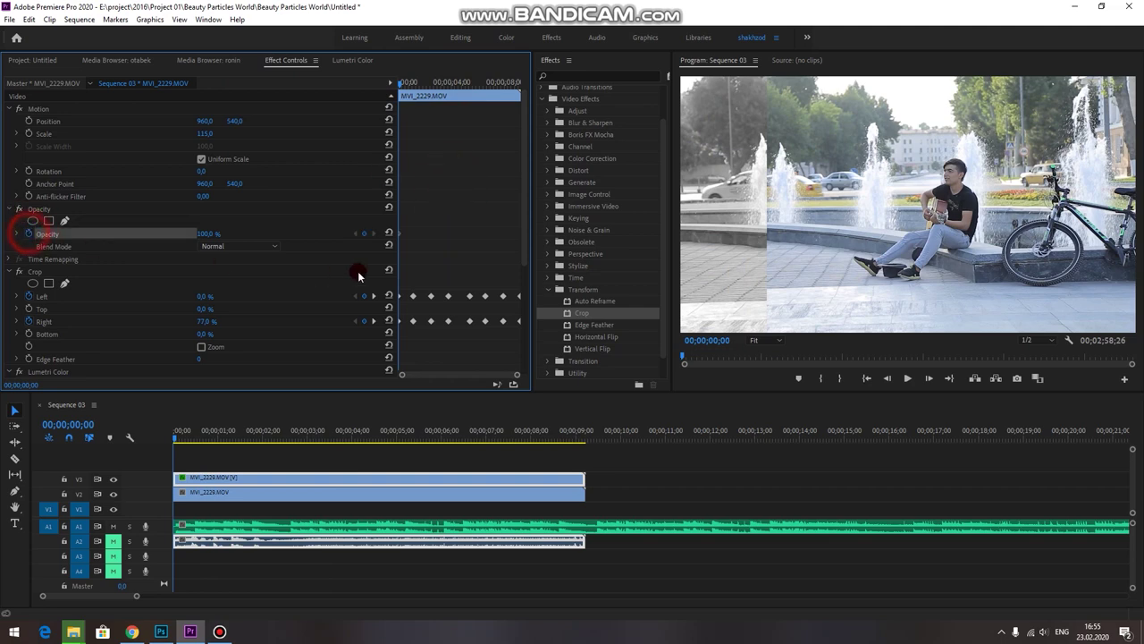
{"action": "left_click_drag", "start_coordinate": [401, 83], "coordinate": [401, 83]}
{"action": "left_click_drag", "start_coordinate": [212, 232], "coordinate": [170, 231]}
{"action": "left_click_drag", "start_coordinate": [403, 85], "coordinate": [405, 85]}
{"action": "left_click_drag", "start_coordinate": [208, 233], "coordinate": [232, 233]}
{"action": "left_click_drag", "start_coordinate": [407, 85], "coordinate": [409, 84]}
{"action": "left_click_drag", "start_coordinate": [206, 233], "coordinate": [188, 233]}
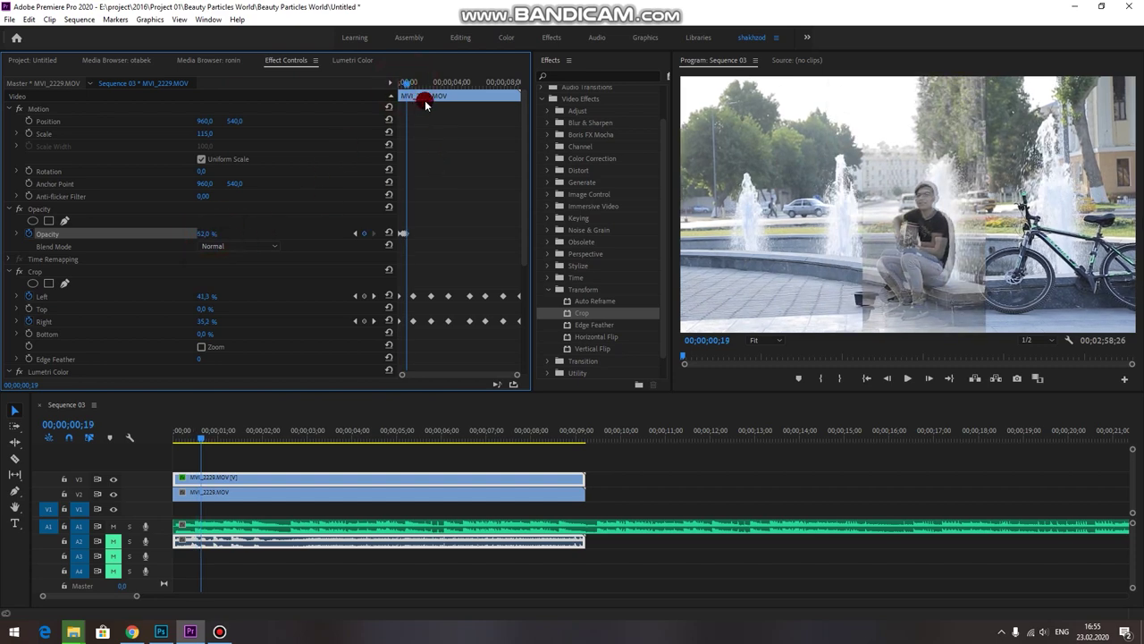
{"action": "left_click_drag", "start_coordinate": [407, 83], "coordinate": [403, 89]}
{"action": "left_click_drag", "start_coordinate": [208, 233], "coordinate": [224, 232]}
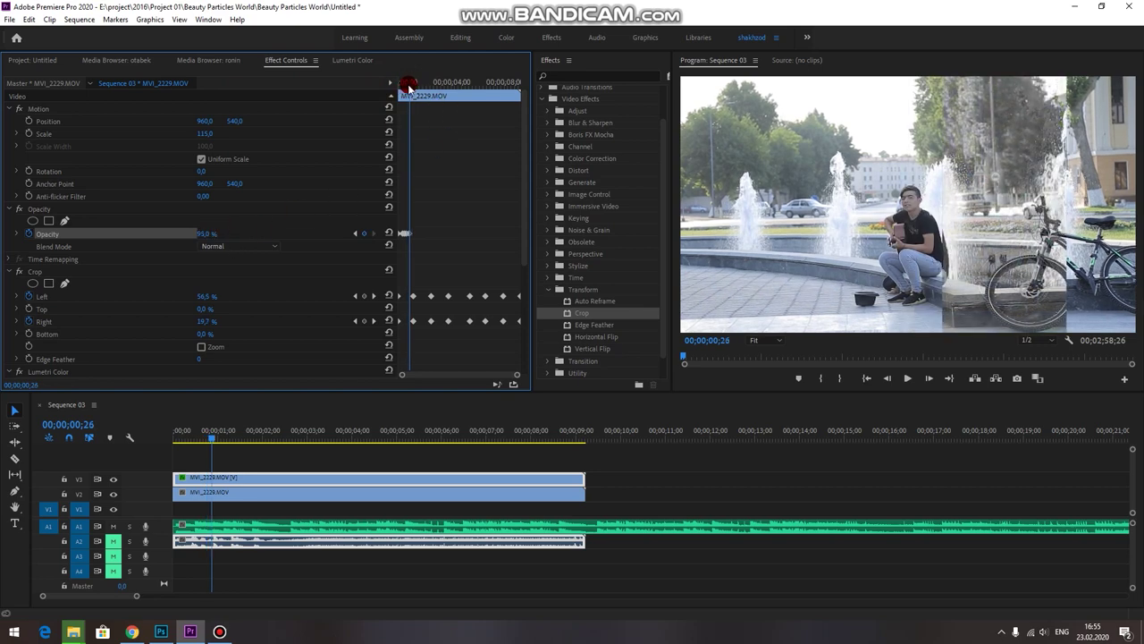
{"action": "left_click_drag", "start_coordinate": [406, 83], "coordinate": [409, 83]}
{"action": "left_click_drag", "start_coordinate": [218, 240], "coordinate": [229, 231]}
Repeat the opacity keyframes along the whole V3 copy and preview the flickering band from the start.
{"action": "left_click_drag", "start_coordinate": [439, 218], "coordinate": [397, 243]}
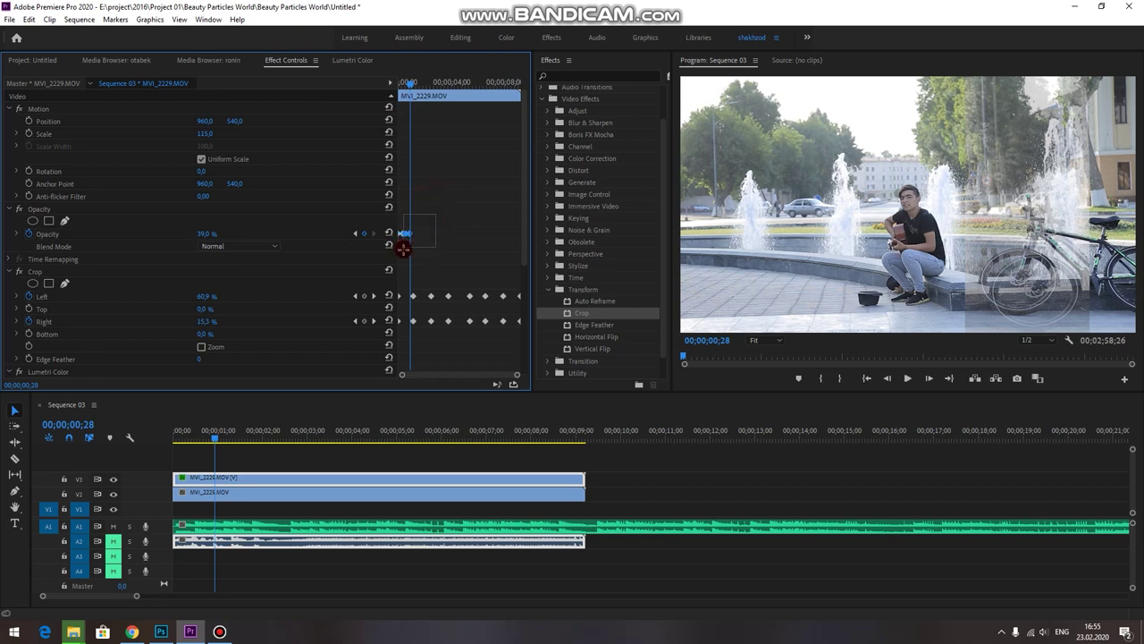
{"action": "left_click_drag", "start_coordinate": [407, 236], "coordinate": [413, 237]}
{"action": "left_click_drag", "start_coordinate": [412, 237], "coordinate": [462, 233]}
{"action": "left_click", "coordinate": [398, 83]}
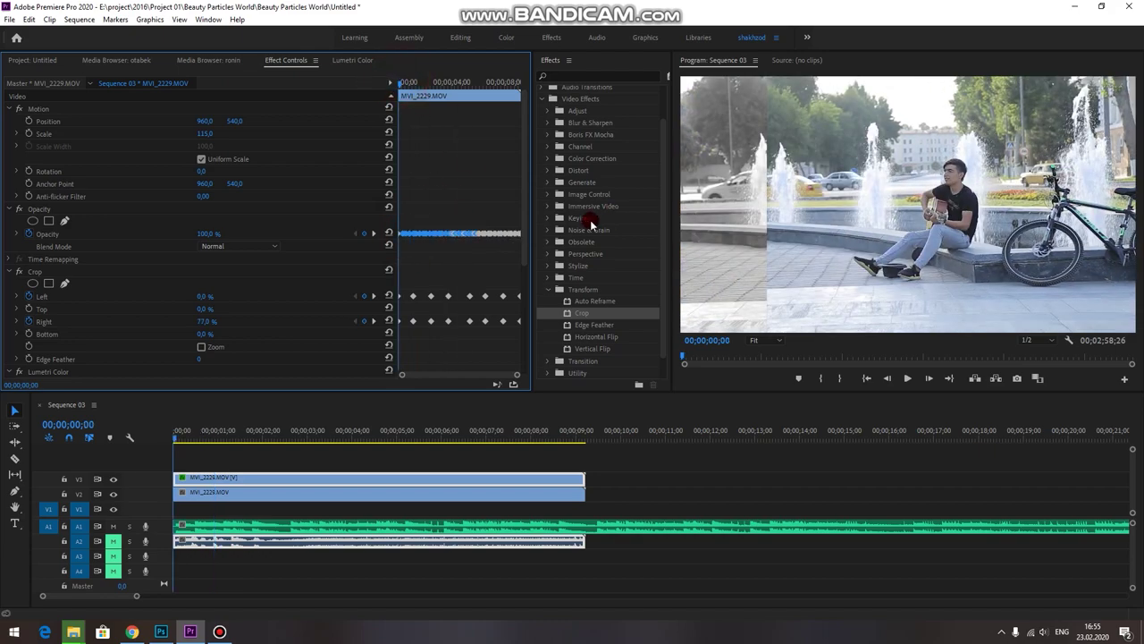
{"action": "key", "text": "space"}
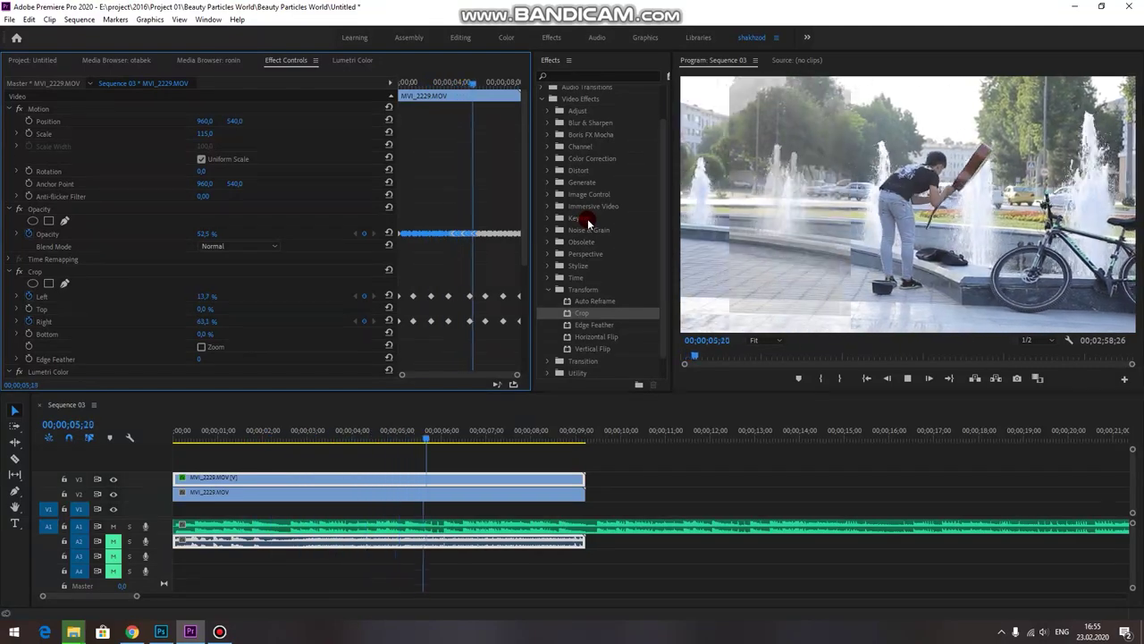
{"action": "key", "text": "space"}
{"action": "left_click_drag", "start_coordinate": [470, 439], "coordinate": [452, 439]}
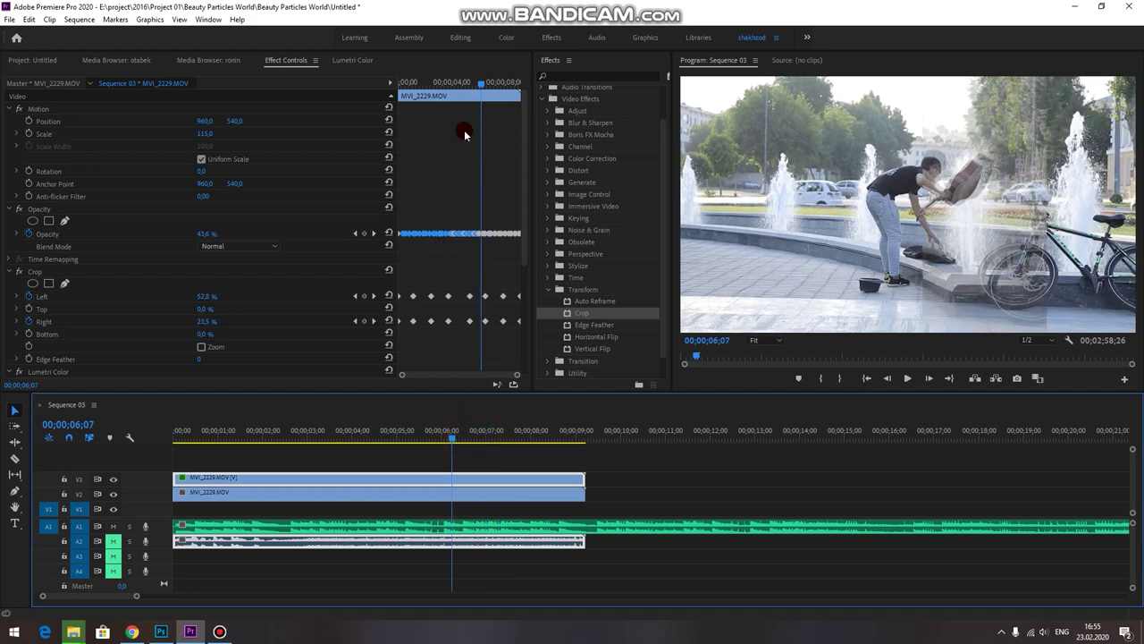
Keyframe the V3 copy's scale at 115 at the start and 00;00;00;20, 133 at 00;00;00;23 and 119 at 00;00;00;27.
{"action": "left_click_drag", "start_coordinate": [465, 92], "coordinate": [400, 94]}
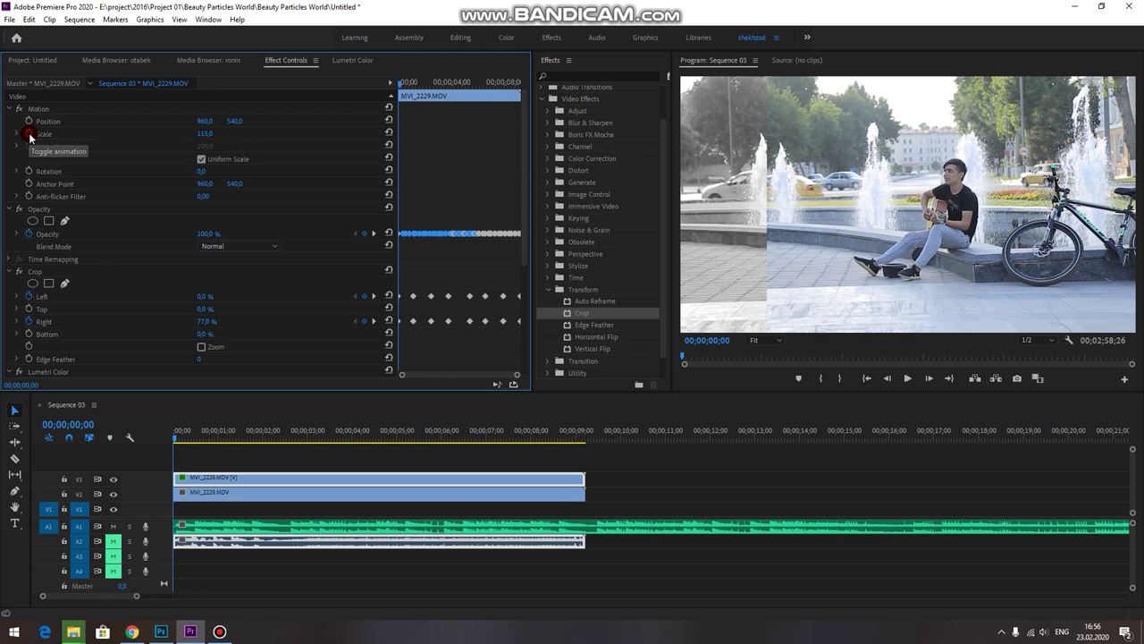
{"action": "left_click", "coordinate": [28, 134]}
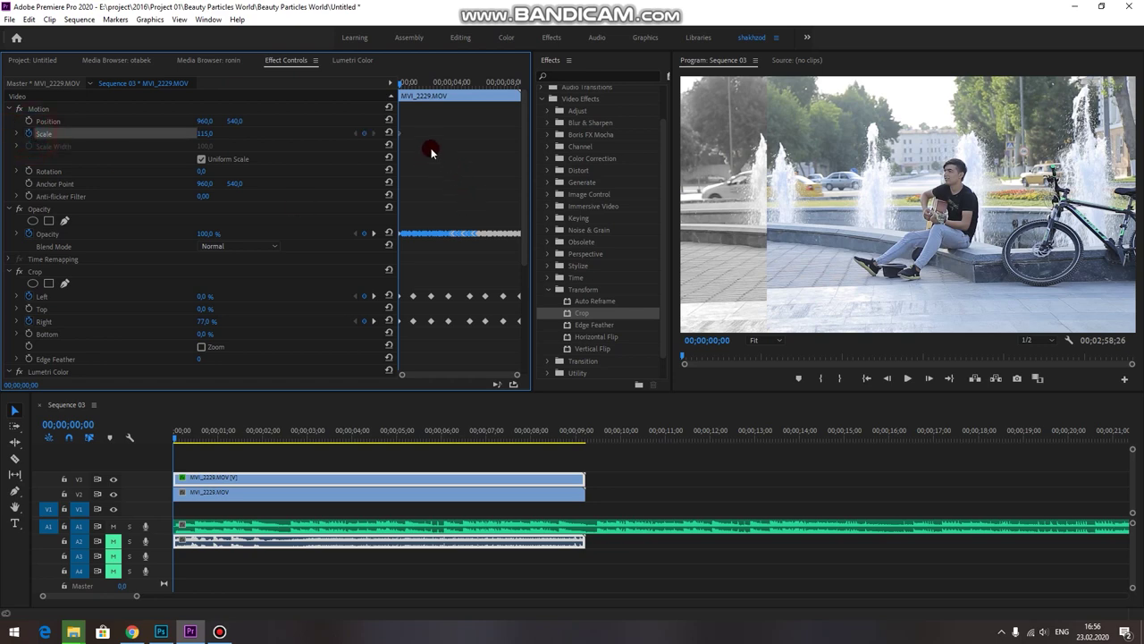
{"action": "key", "text": "space"}
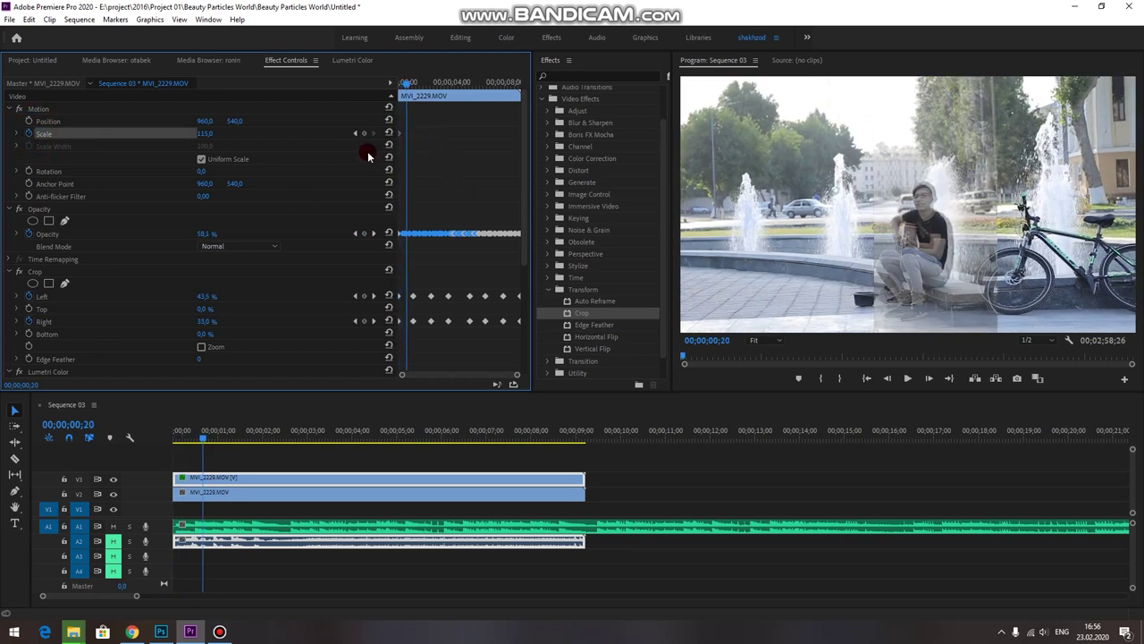
{"action": "left_click", "coordinate": [365, 133]}
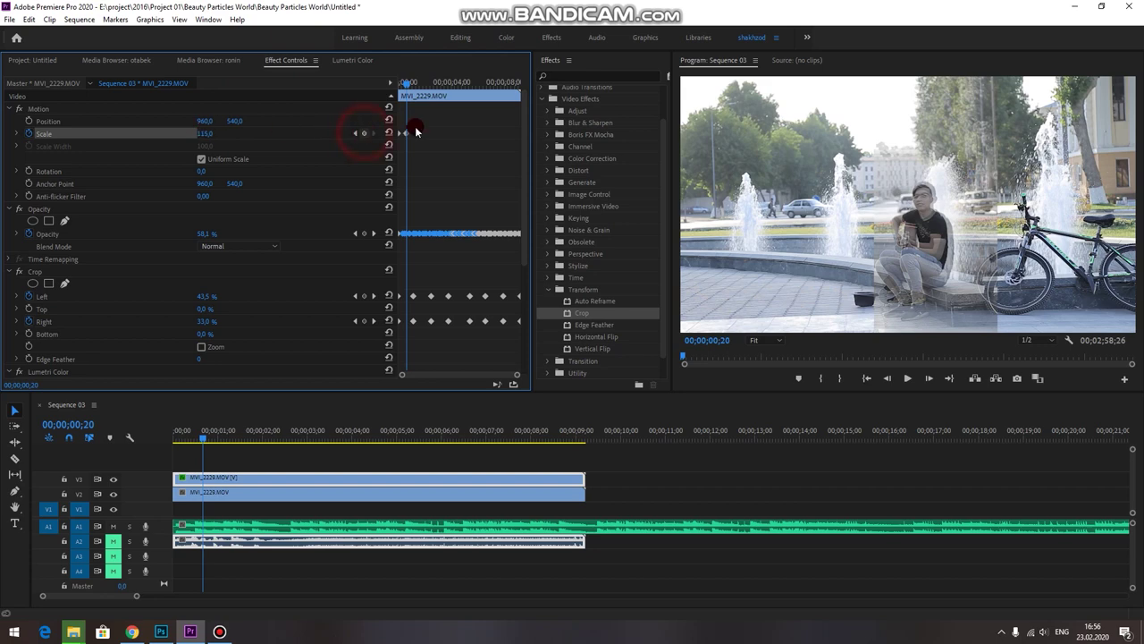
{"action": "left_click_drag", "start_coordinate": [410, 84], "coordinate": [412, 84]}
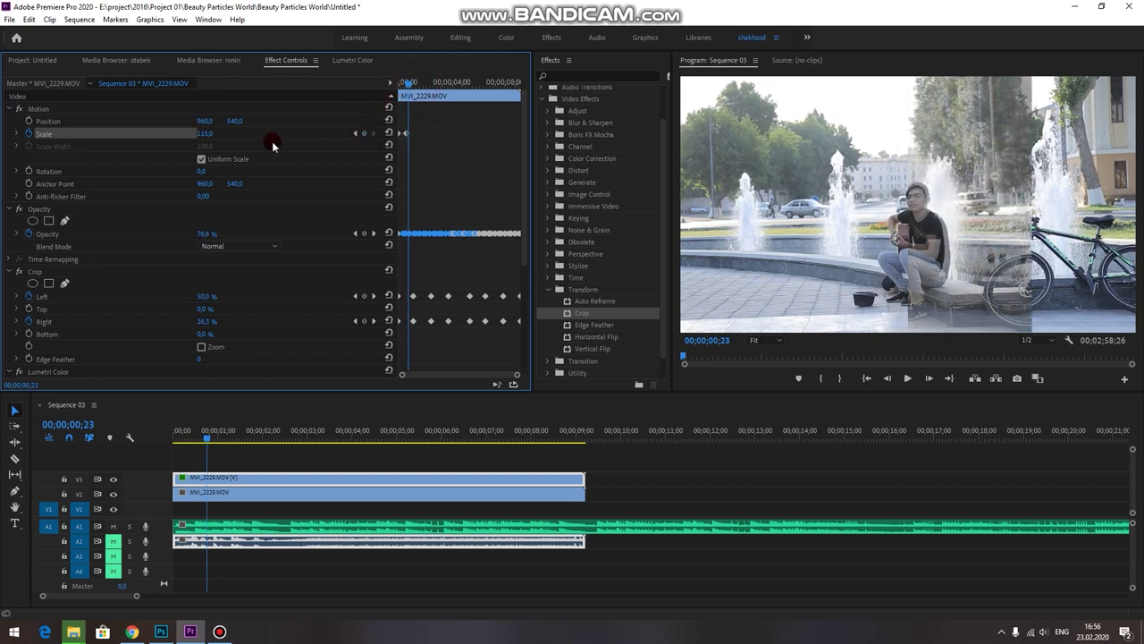
{"action": "left_click_drag", "start_coordinate": [203, 132], "coordinate": [213, 133]}
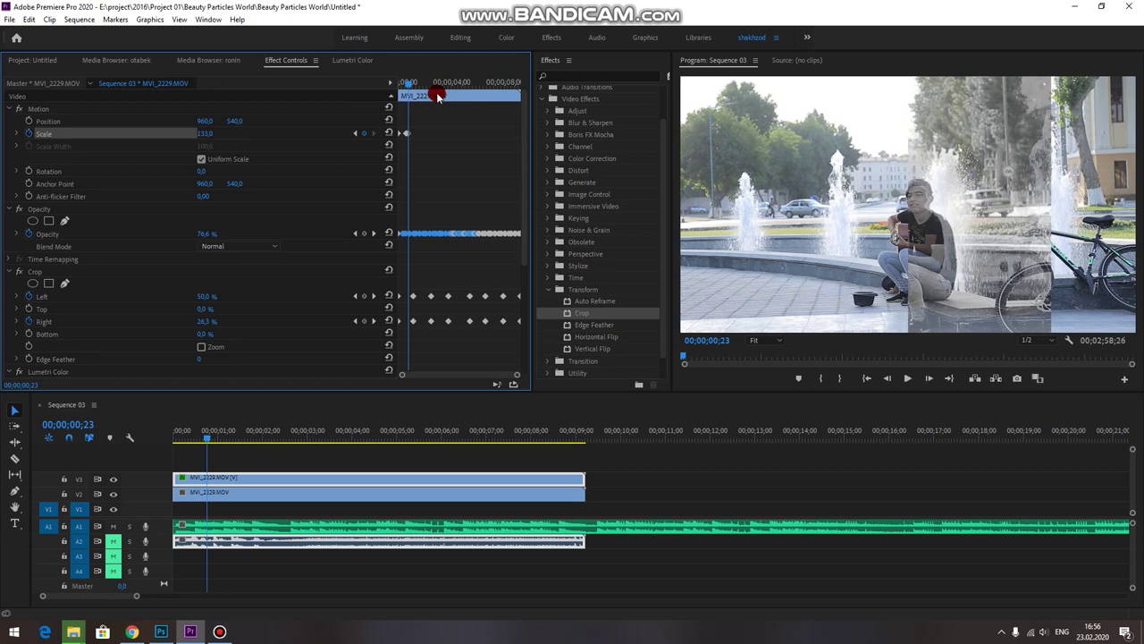
{"action": "left_click_drag", "start_coordinate": [408, 83], "coordinate": [410, 83]}
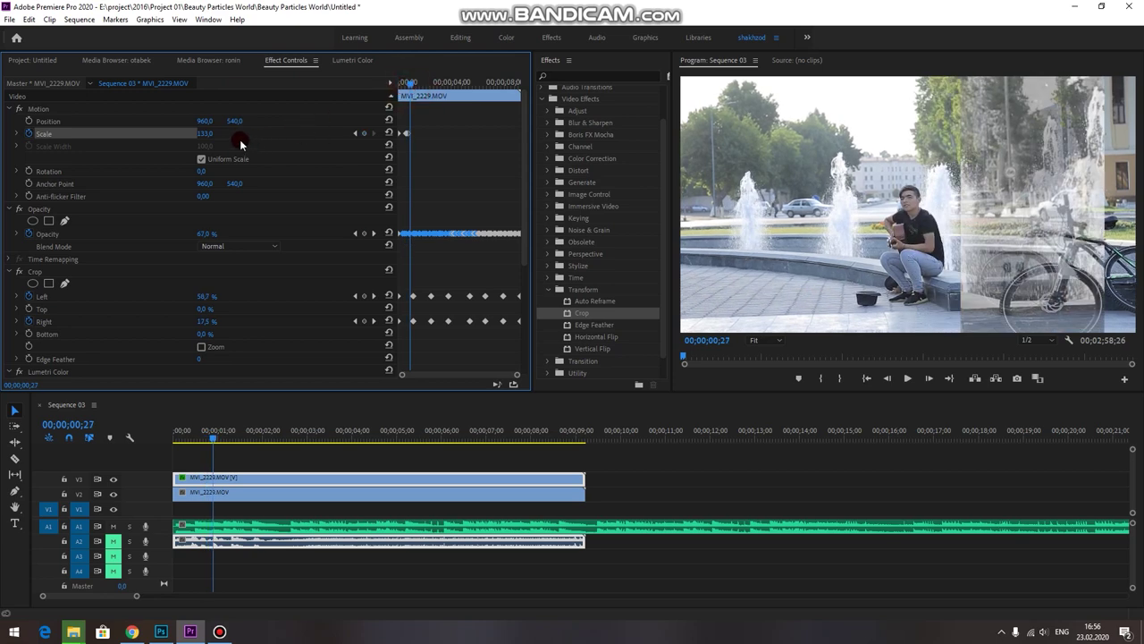
{"action": "left_click_drag", "start_coordinate": [205, 133], "coordinate": [192, 133]}
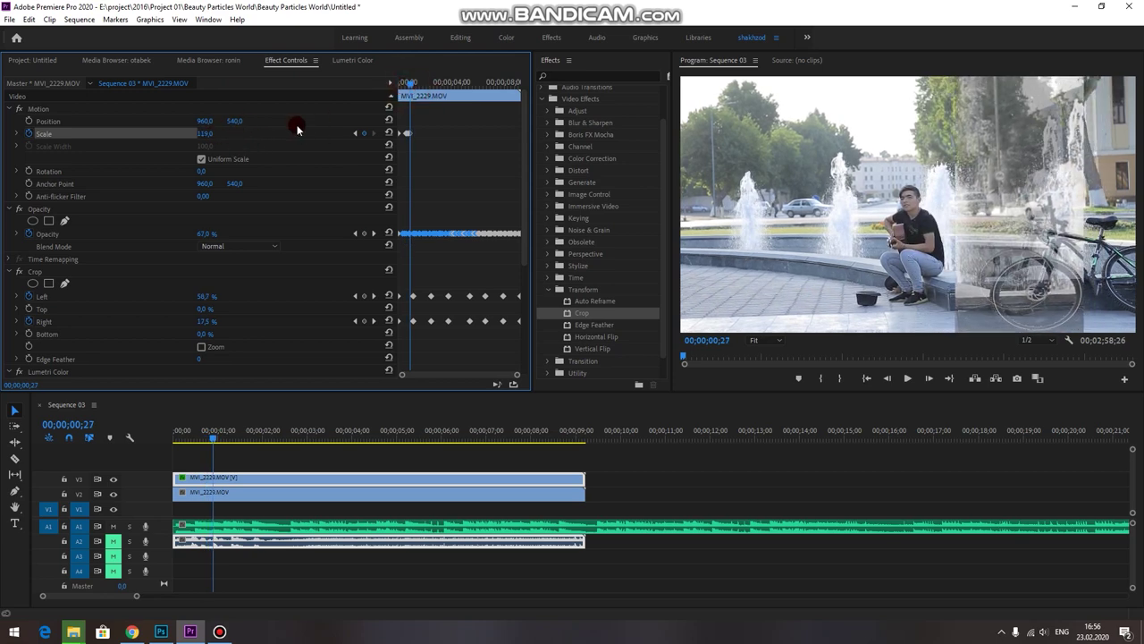
Repeat the group of scale keyframes at intervals along the V3 copy.
{"action": "left_click_drag", "start_coordinate": [404, 84], "coordinate": [351, 93]}
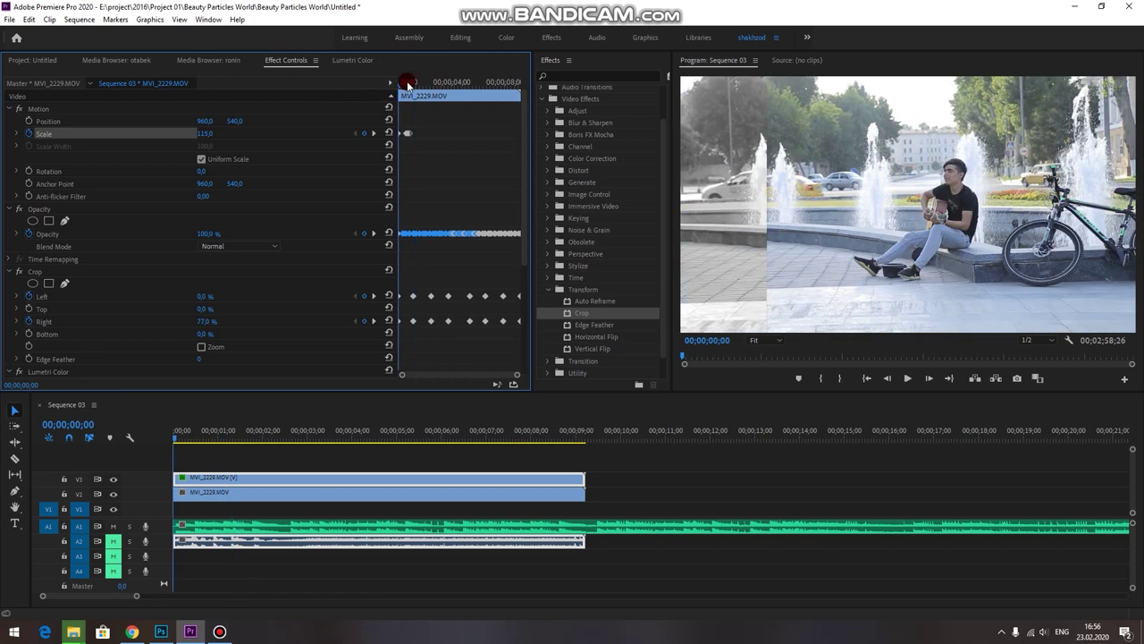
{"action": "left_click", "coordinate": [428, 123]}
{"action": "left_click", "coordinate": [405, 136]}
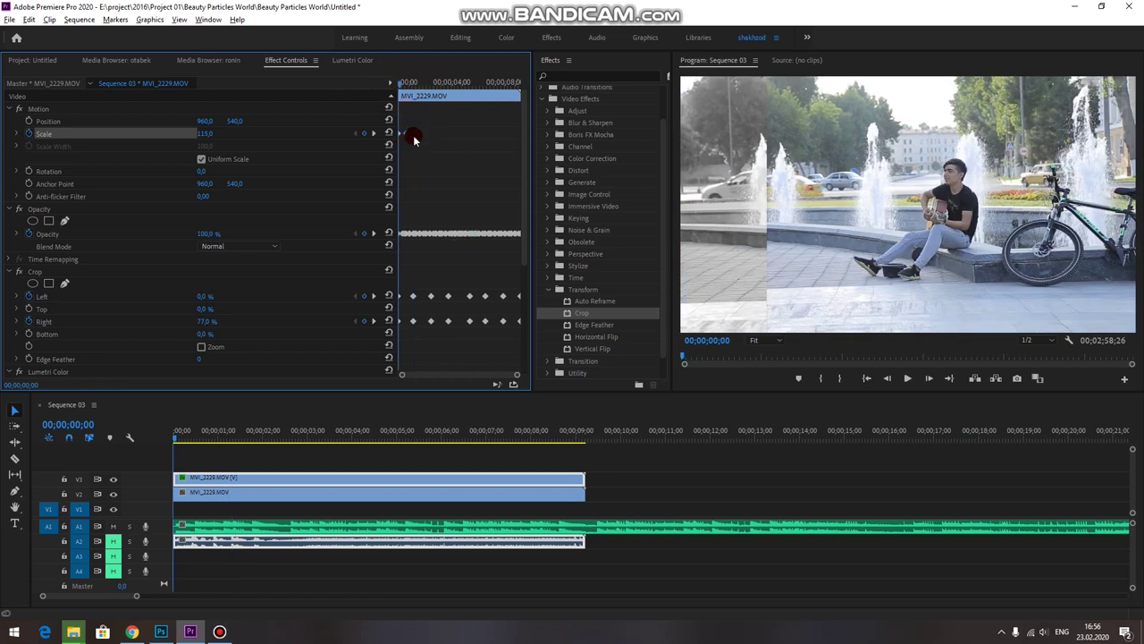
{"action": "left_click_drag", "start_coordinate": [408, 137], "coordinate": [459, 133]}
Play the finished band transition from the start and return to 00;00;06;14 with the V3 copy selected.
{"action": "left_click", "coordinate": [403, 86]}
{"action": "key", "text": "space"}
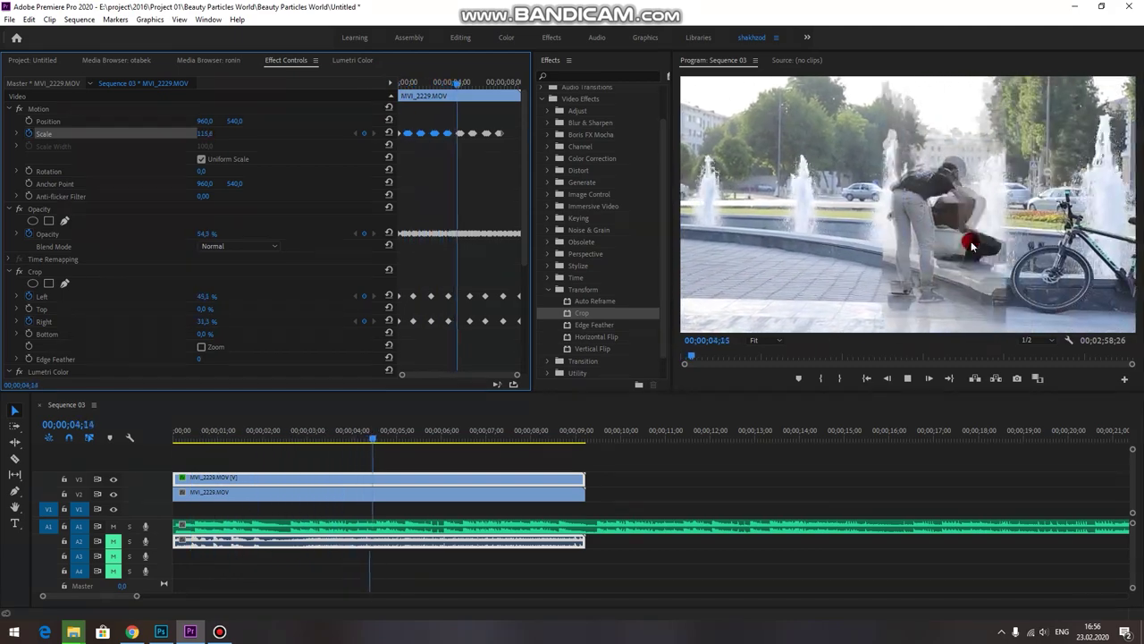
{"action": "left_click", "coordinate": [907, 380]}
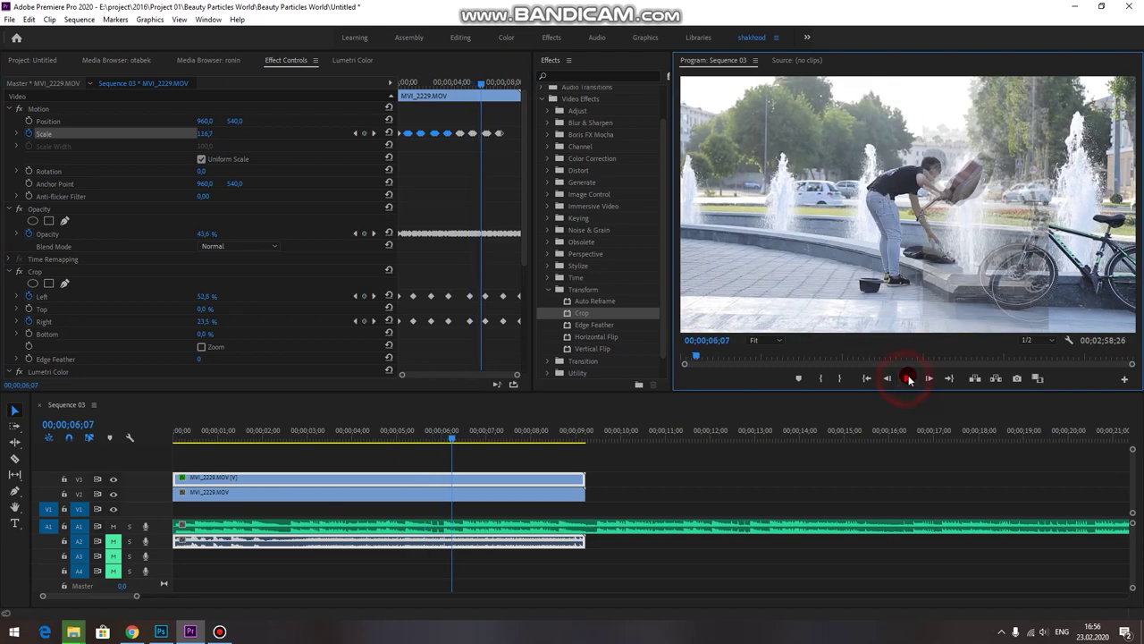
{"action": "left_click", "coordinate": [908, 381]}
{"action": "left_click", "coordinate": [464, 439]}
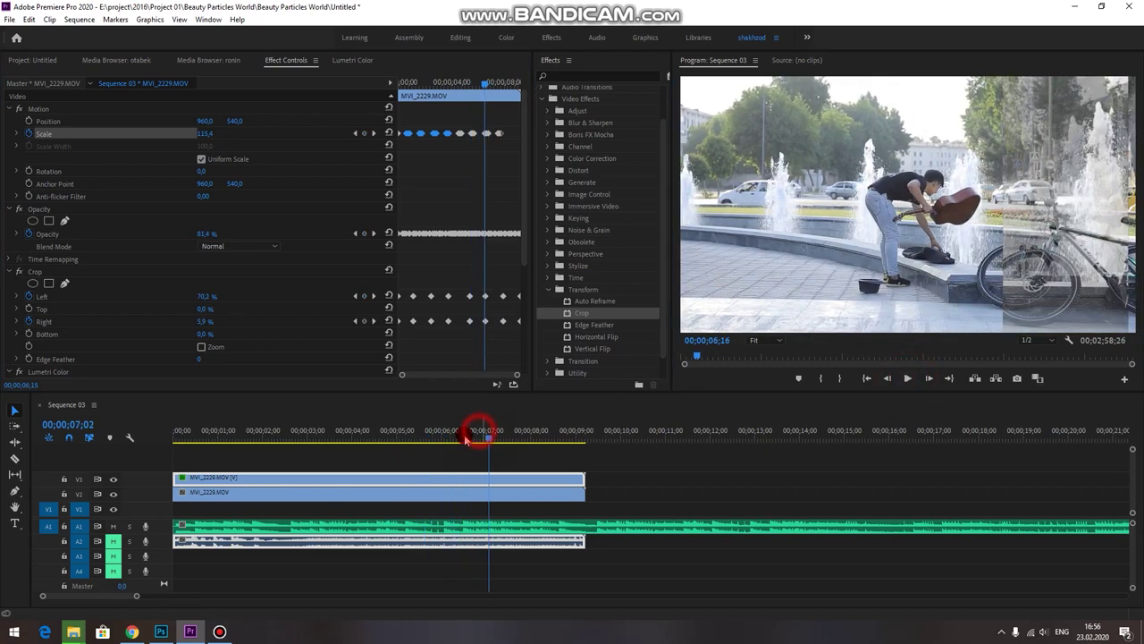
{"action": "left_click", "coordinate": [485, 461]}
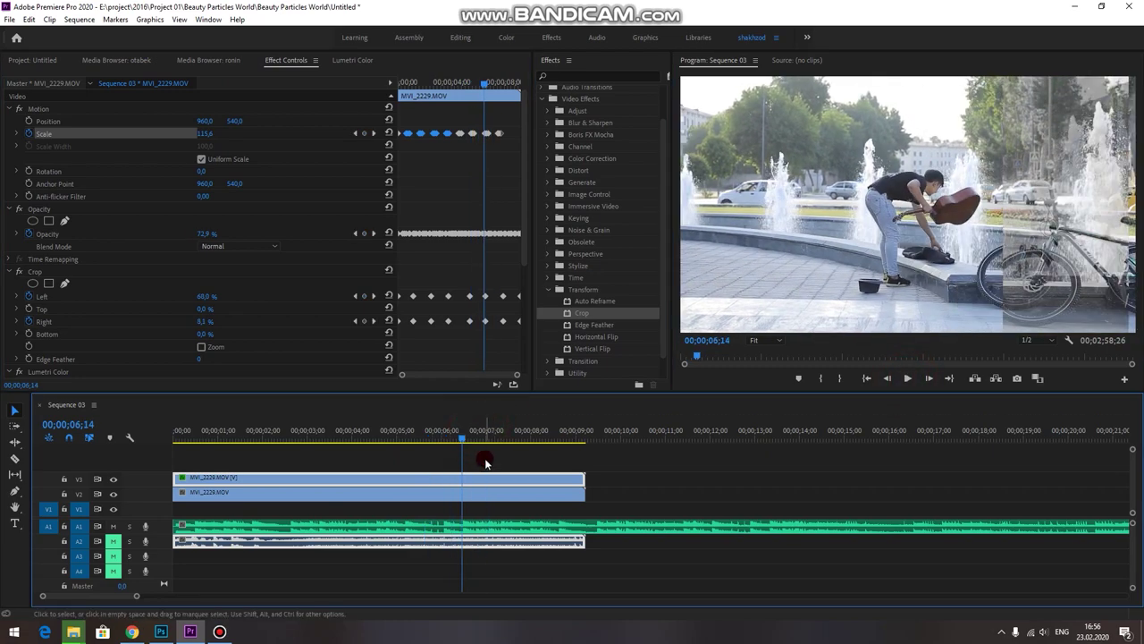
{"action": "left_click", "coordinate": [480, 484]}
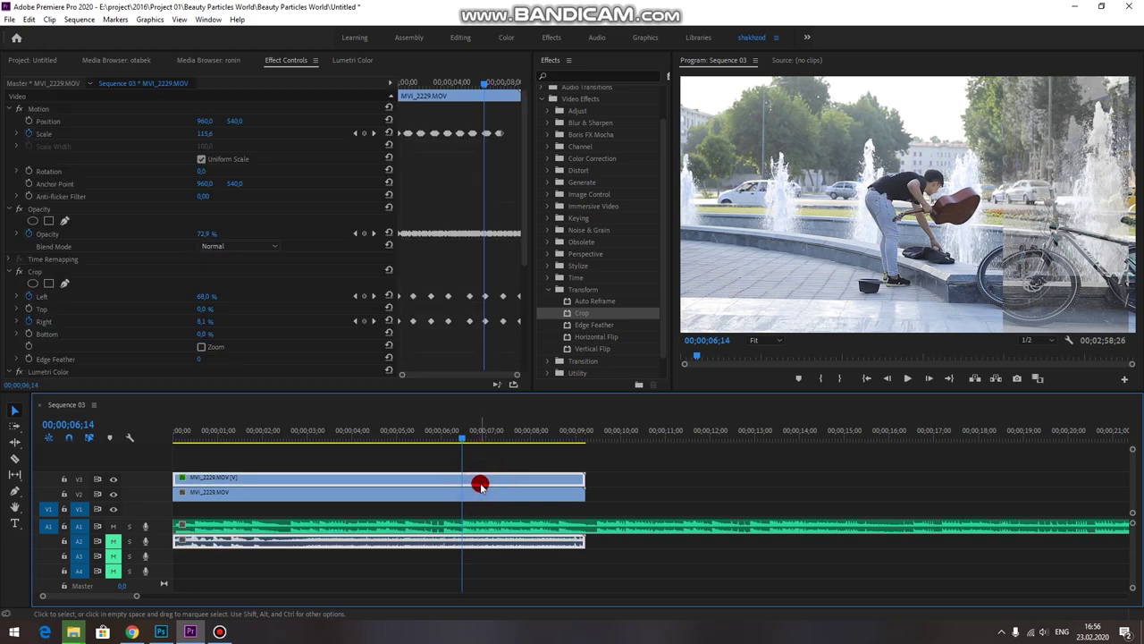
Remove the opacity keyframes from the V3 copy of MVI_2229.MOV.
{"action": "left_click", "coordinate": [44, 233]}
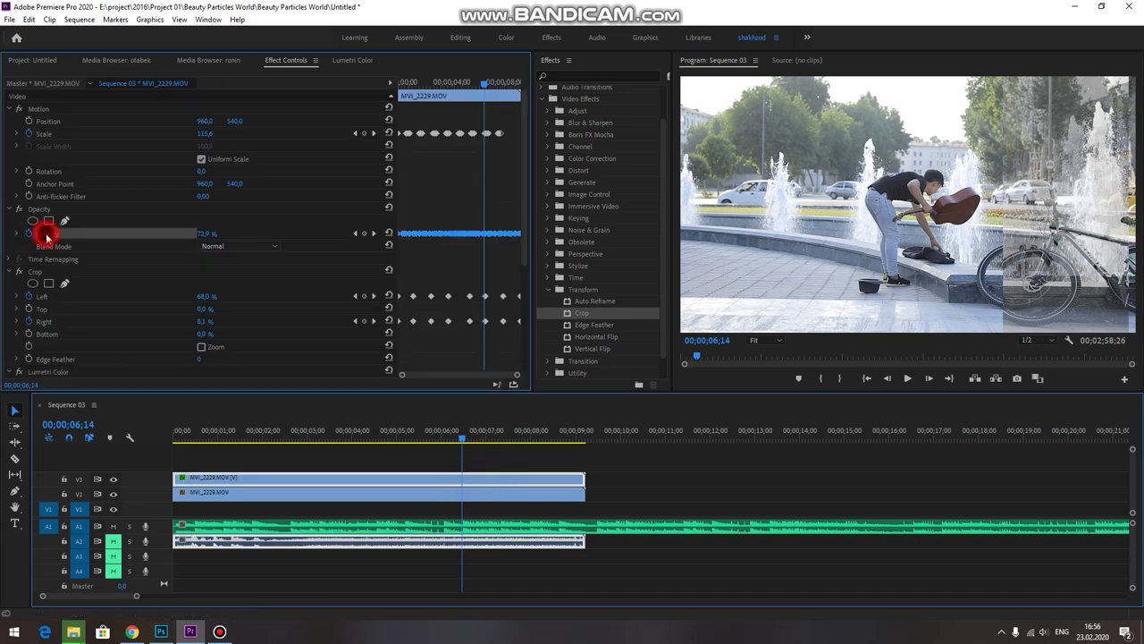
{"action": "left_click", "coordinate": [33, 235]}
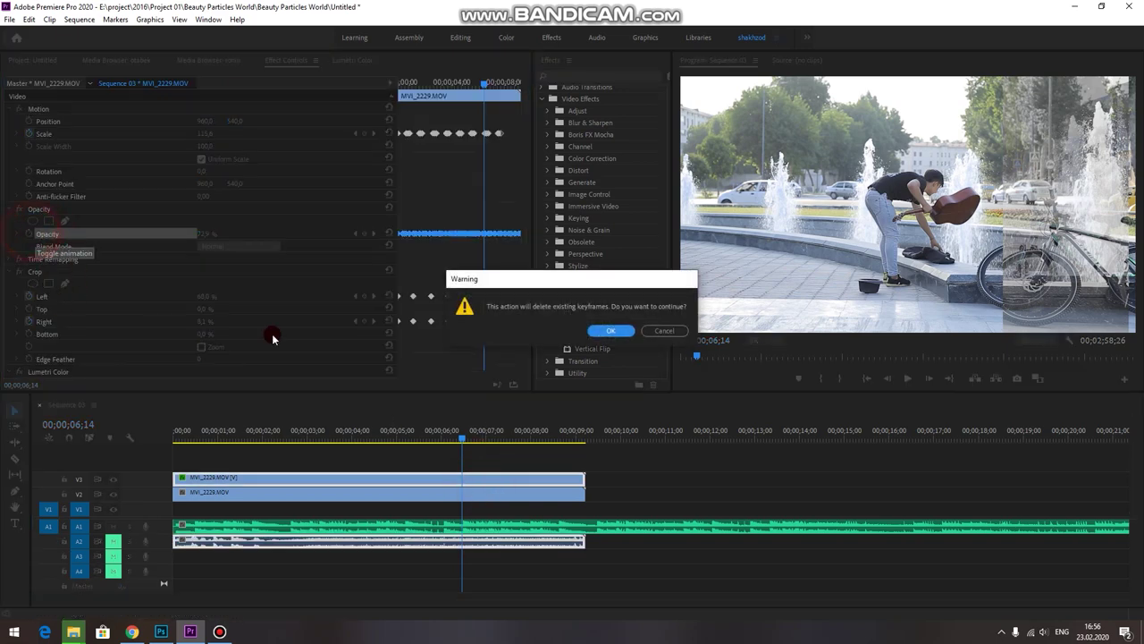
{"action": "left_click", "coordinate": [610, 327]}
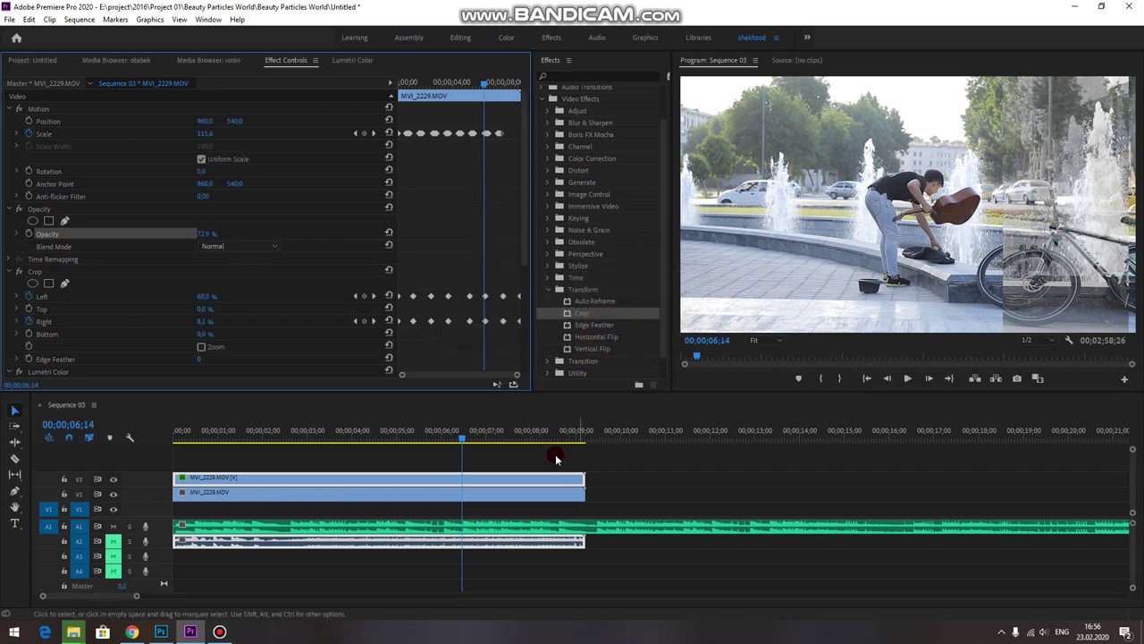
Replace both MVI_2229.MOV clips in the sequence with MVI_2210.MOV placed at the sequence start.
{"action": "left_click_drag", "start_coordinate": [623, 468], "coordinate": [450, 501]}
{"action": "key", "text": "Delete"}
{"action": "left_click", "coordinate": [44, 60]}
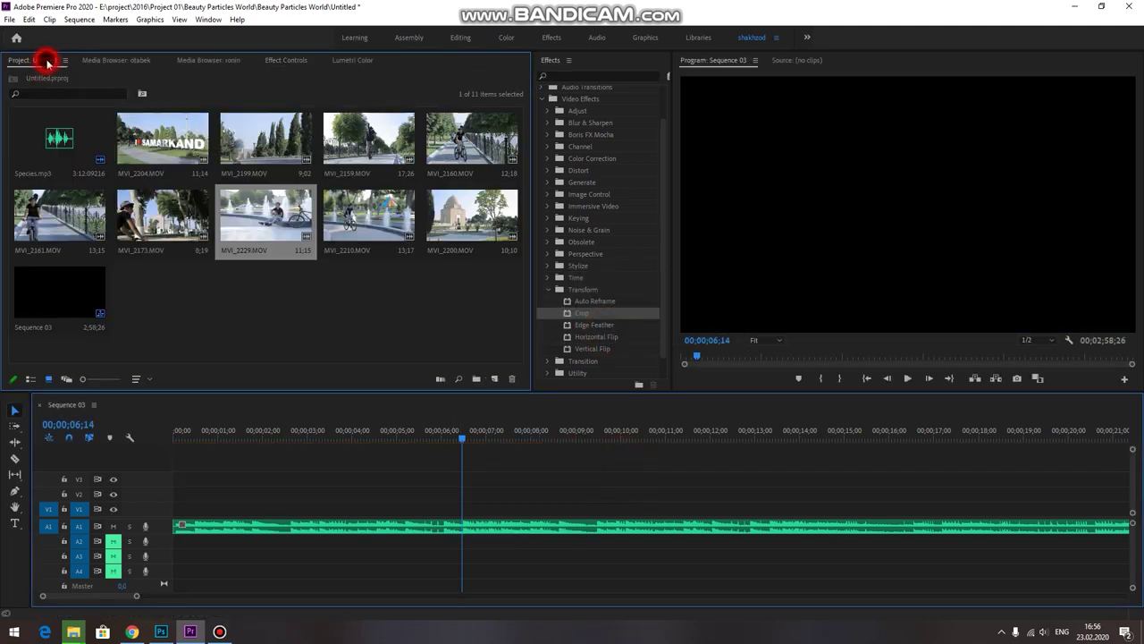
{"action": "left_click_drag", "start_coordinate": [369, 212], "coordinate": [169, 467]}
Duplicate MVI_2210.MOV onto V3 above the V2 clip, aligned with the sequence start, and select the copy.
{"action": "left_click_drag", "start_coordinate": [188, 430], "coordinate": [214, 439]}
{"action": "left_click", "coordinate": [206, 478]}
{"action": "left_click", "coordinate": [211, 480]}
{"action": "key", "text": "v"}
{"action": "left_click_drag", "start_coordinate": [242, 478], "coordinate": [178, 480]}
{"action": "left_click_drag", "start_coordinate": [205, 432], "coordinate": [174, 437]}
{"action": "mouse_move", "coordinate": [231, 481]}
{"action": "left_mouse_down"}
{"action": "mouse_move", "coordinate": [232, 498]}
{"action": "mouse_move", "coordinate": [244, 480]}
{"action": "left_mouse_up"}
{"action": "left_click_drag", "start_coordinate": [180, 443], "coordinate": [222, 440]}
{"action": "left_click", "coordinate": [243, 476]}
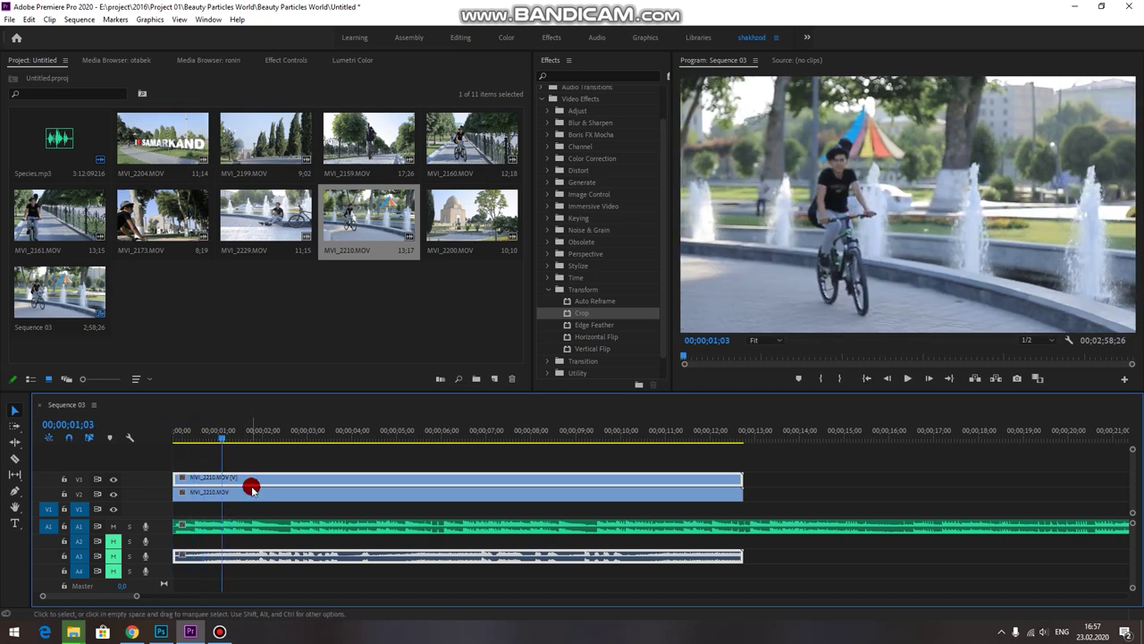
Mask the V3 copy's opacity to a slanted four-point band across the frame and set the copy's scale to 123.
{"action": "left_click", "coordinate": [261, 218]}
{"action": "left_click", "coordinate": [285, 60]}
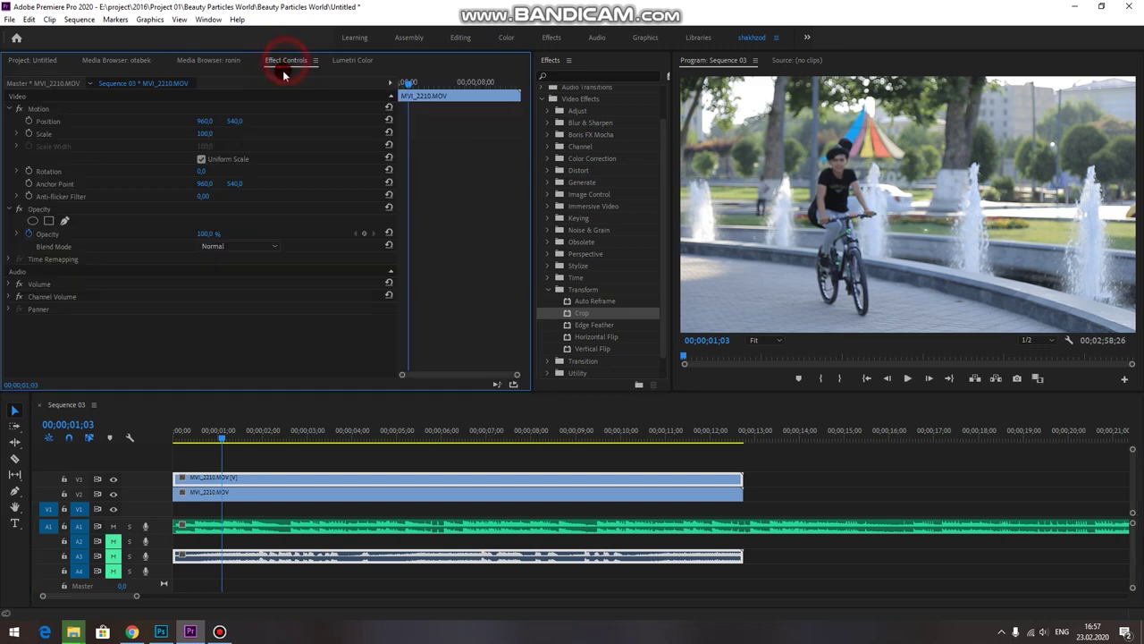
{"action": "left_click", "coordinate": [47, 222]}
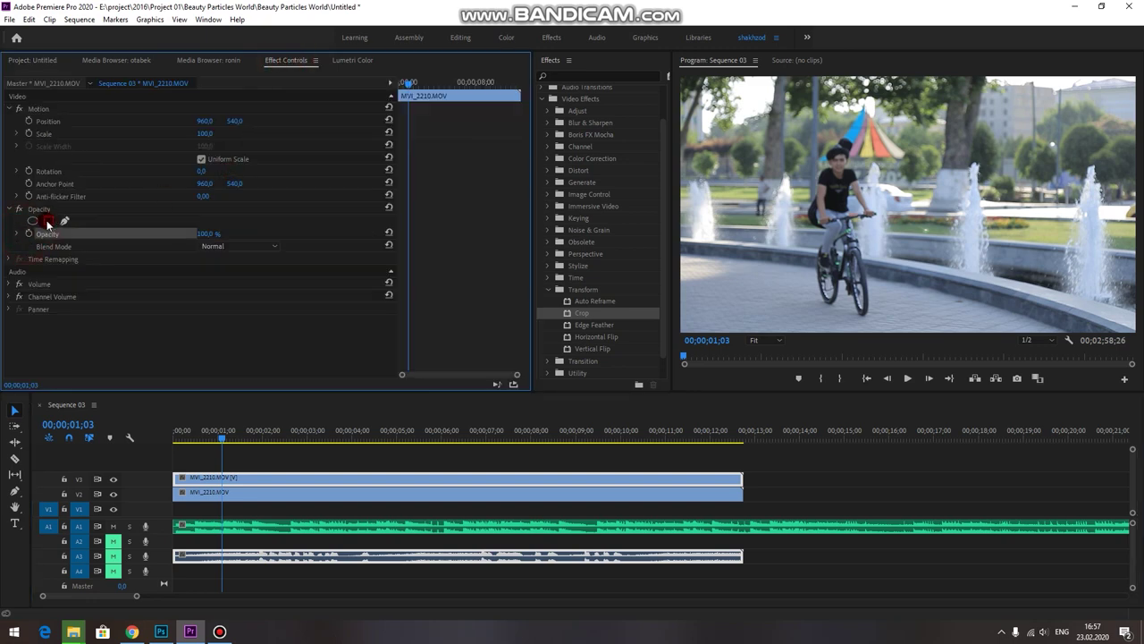
{"action": "mouse_move", "coordinate": [875, 189]}
{"action": "left_mouse_down"}
{"action": "mouse_move", "coordinate": [890, 67]}
{"action": "mouse_move", "coordinate": [943, 61]}
{"action": "mouse_move", "coordinate": [970, 139]}
{"action": "mouse_move", "coordinate": [991, 94]}
{"action": "mouse_move", "coordinate": [1017, 71]}
{"action": "mouse_move", "coordinate": [1031, 69]}
{"action": "mouse_move", "coordinate": [1026, 79]}
{"action": "left_mouse_up"}
{"action": "left_click", "coordinate": [807, 322]}
{"action": "left_click_drag", "start_coordinate": [853, 235], "coordinate": [913, 364]}
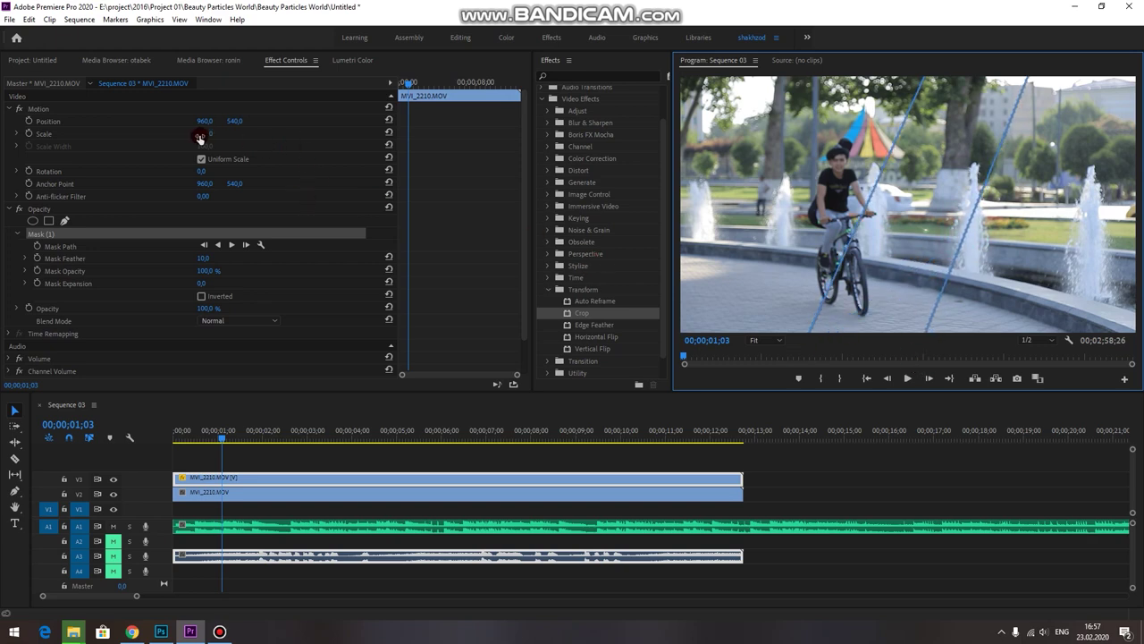
{"action": "left_click_drag", "start_coordinate": [207, 133], "coordinate": [214, 132]}
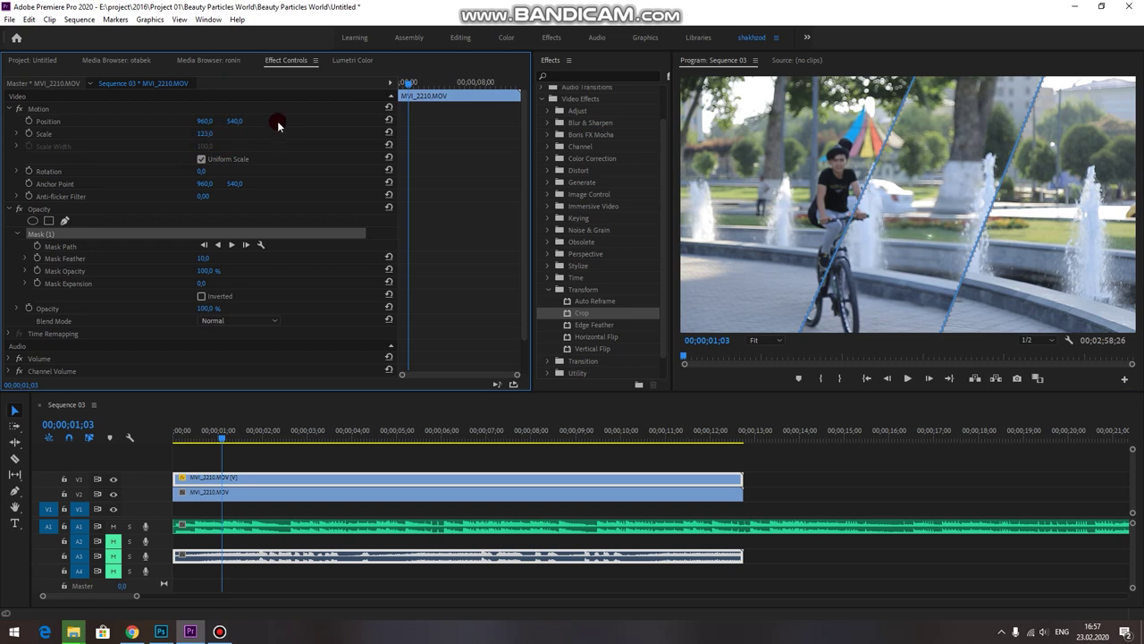
Set the V3 copy's Lumetri saturation to 0 and return to the sequence start.
{"action": "left_click", "coordinate": [346, 63]}
{"action": "left_click_drag", "start_coordinate": [235, 375], "coordinate": [0, 358]}
{"action": "left_click_drag", "start_coordinate": [222, 436], "coordinate": [168, 451]}
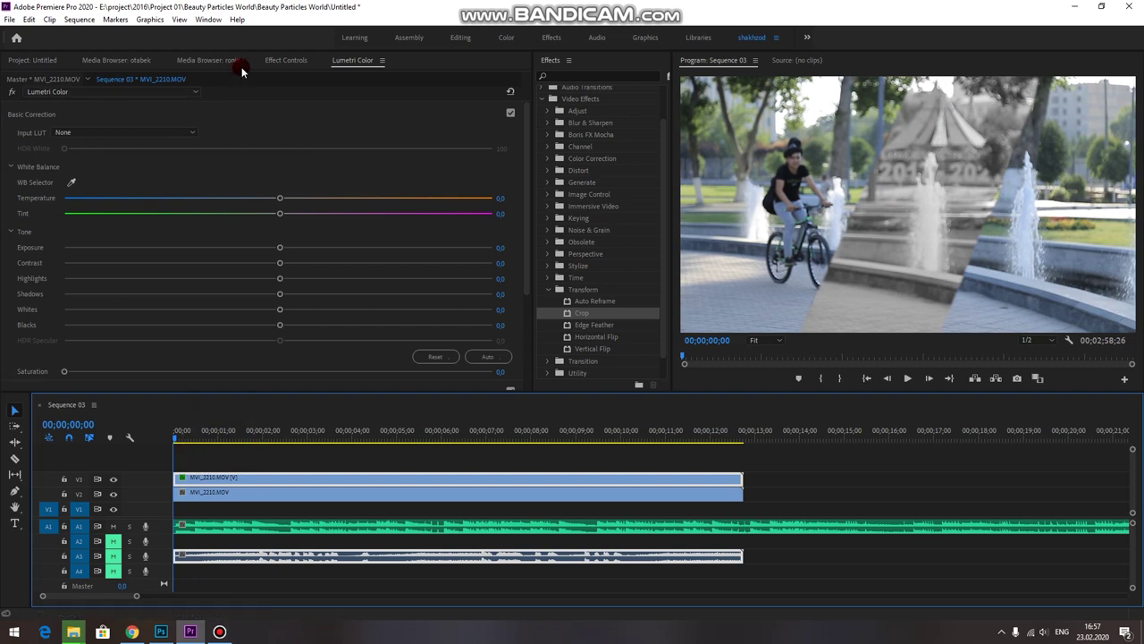
Start keyframing Mask (1)'s feather on the V3 copy at 00;00;00;00, keeping the value at 10.
{"action": "left_click", "coordinate": [298, 59]}
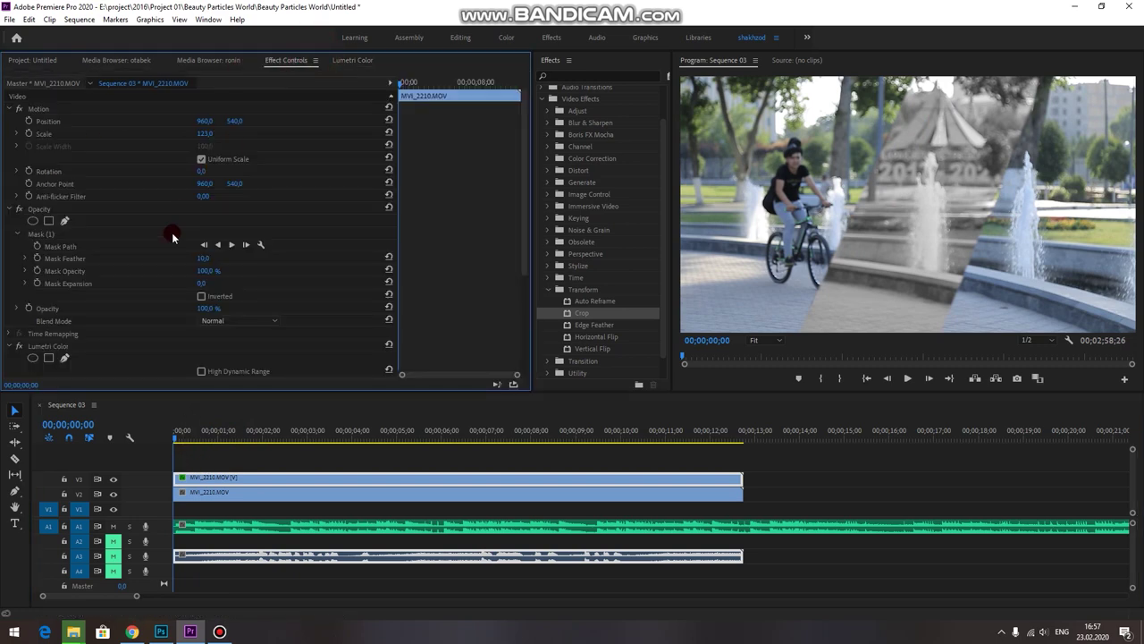
{"action": "left_click", "coordinate": [36, 209]}
{"action": "left_click", "coordinate": [47, 233]}
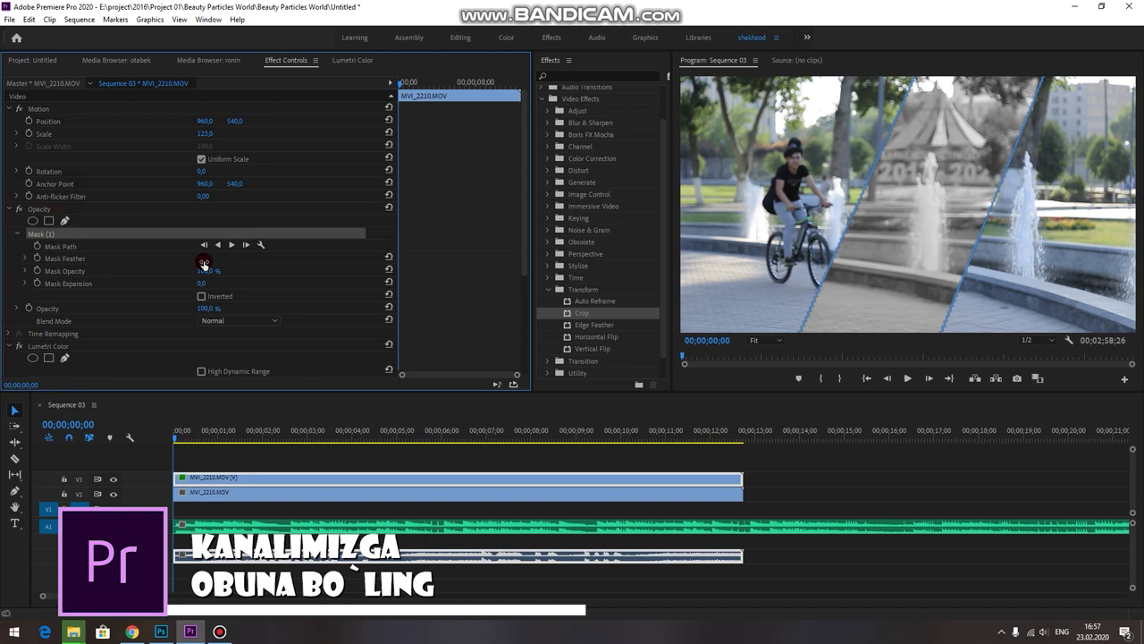
{"action": "left_click", "coordinate": [37, 259]}
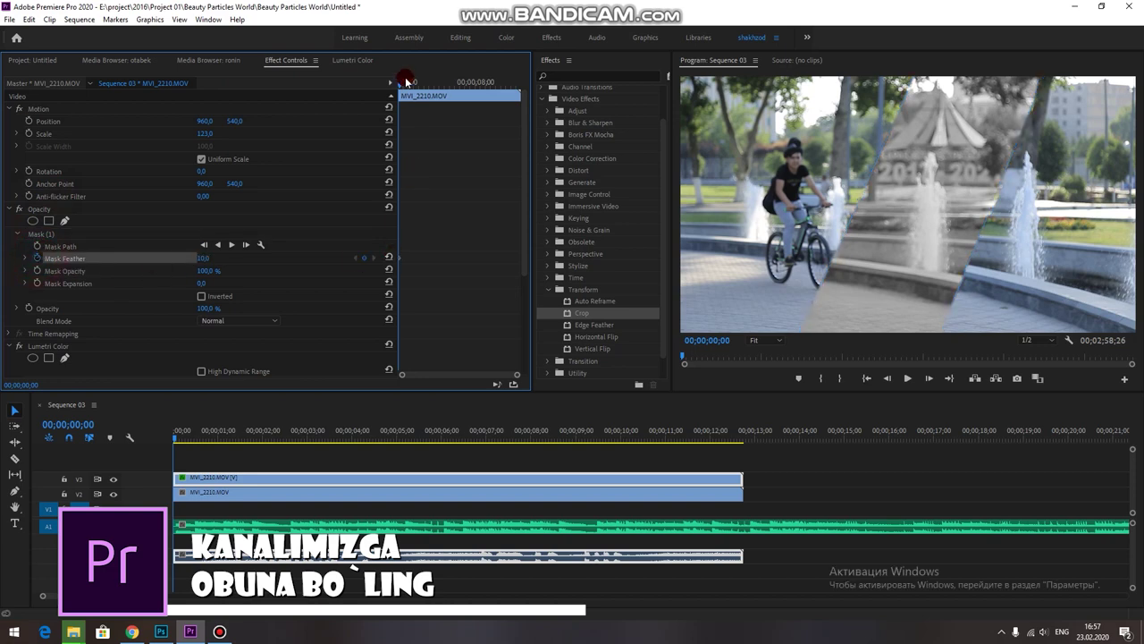
At 00;00;01;14, reshape Mask (1) into a band leaning the opposite way over the right part of the frame.
{"action": "left_click_drag", "start_coordinate": [178, 435], "coordinate": [237, 442]}
{"action": "left_click", "coordinate": [231, 340]}
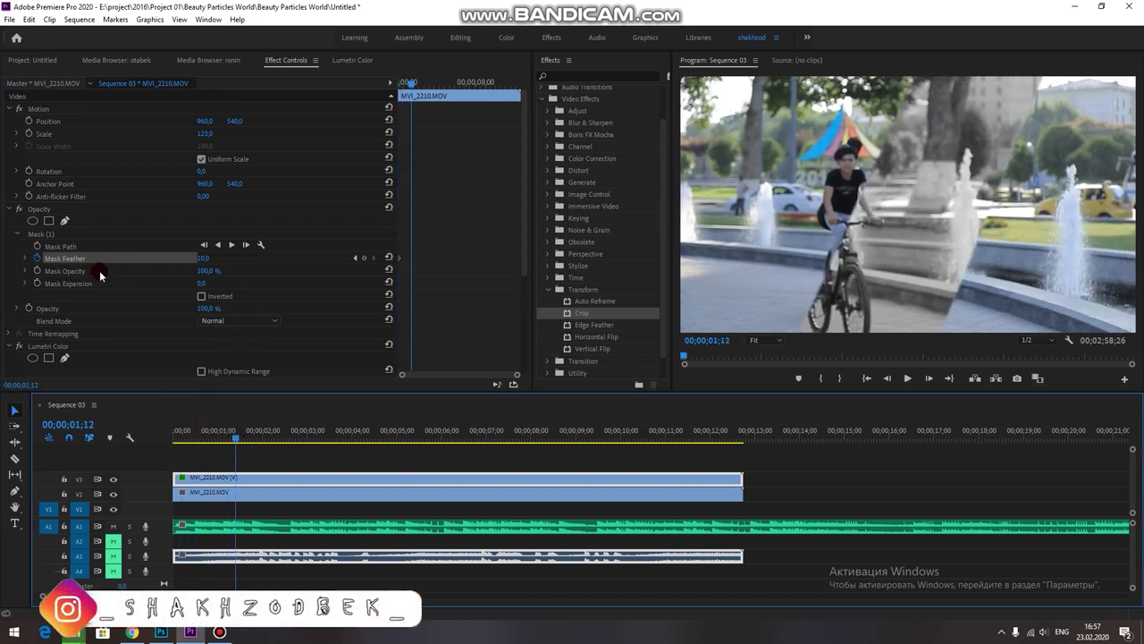
{"action": "left_click", "coordinate": [49, 234]}
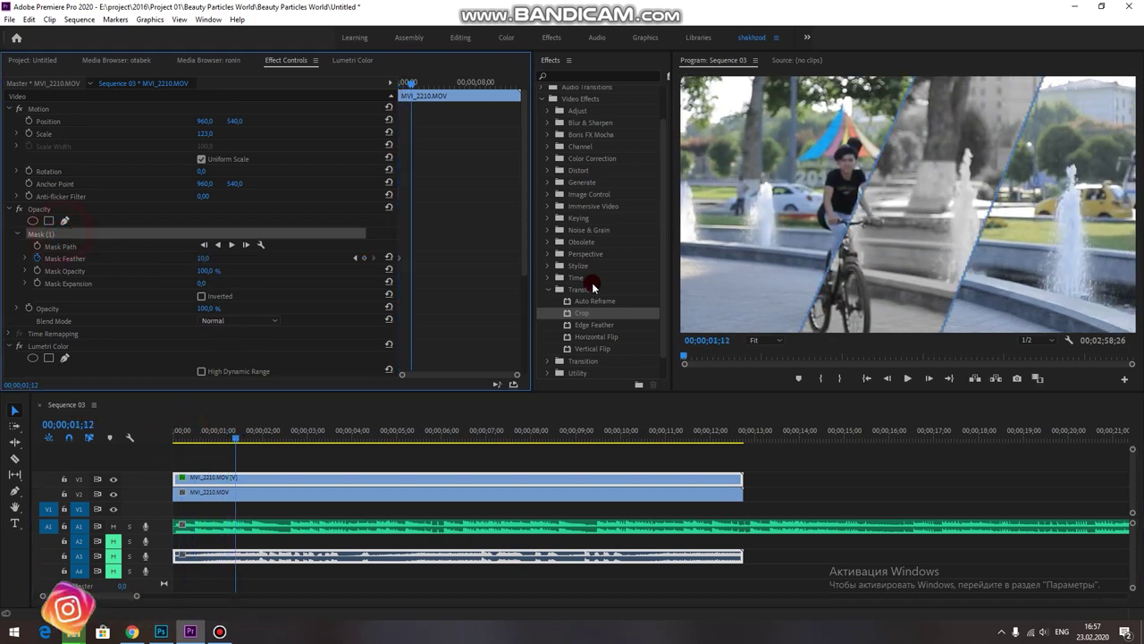
{"action": "left_click", "coordinate": [910, 196]}
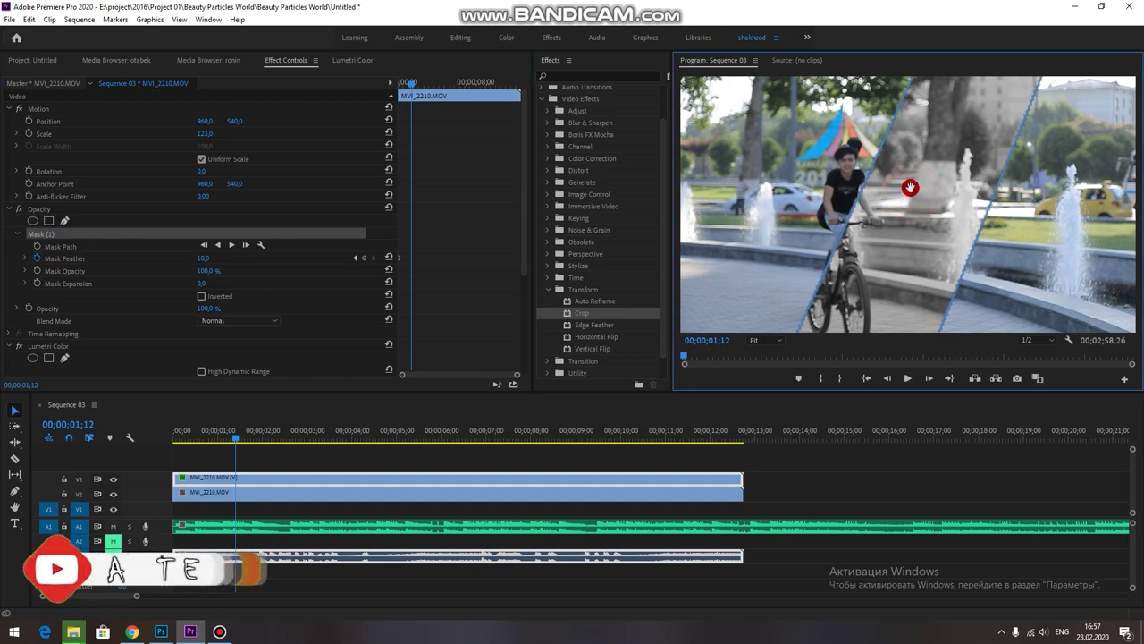
{"action": "key", "text": "Right"}
{"action": "key", "text": "Right"}
{"action": "left_click", "coordinate": [774, 340]}
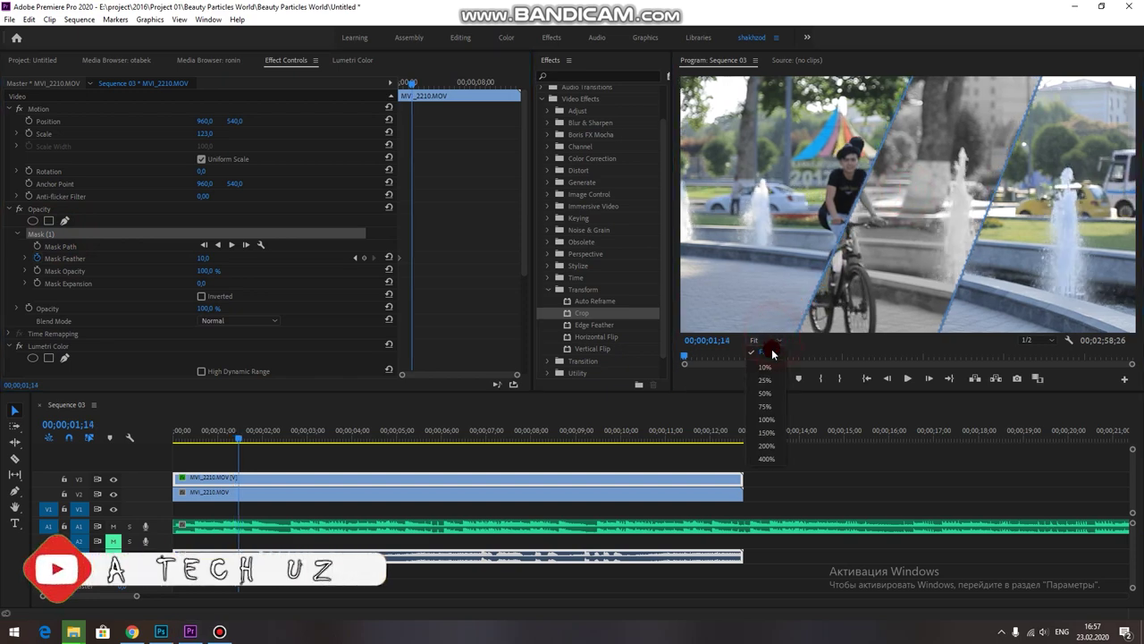
{"action": "left_click", "coordinate": [769, 356]}
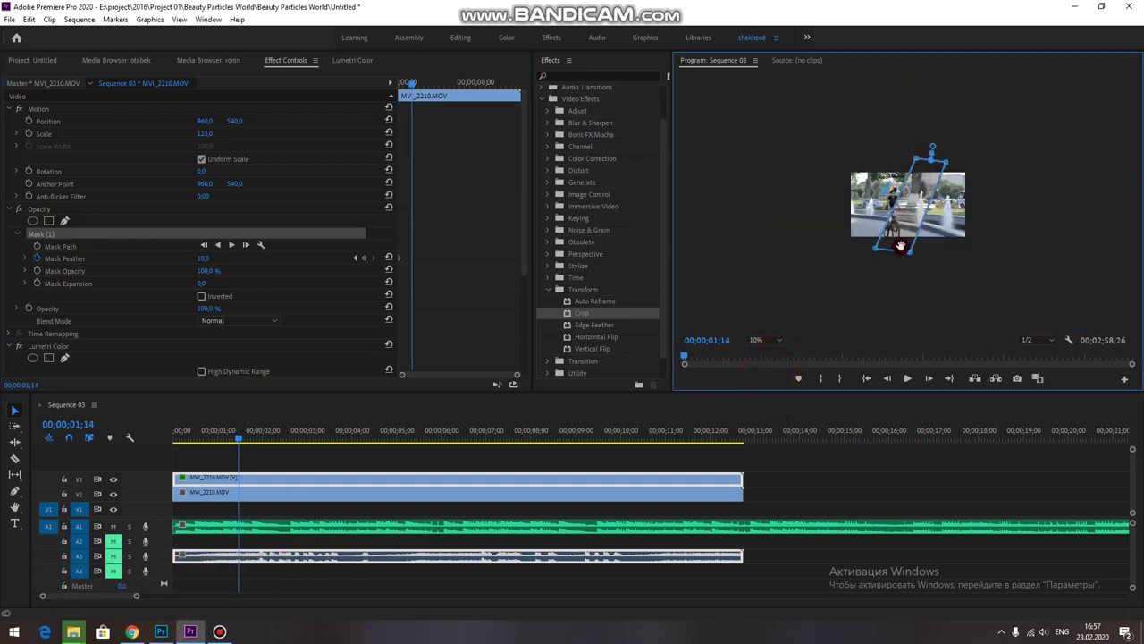
{"action": "left_click", "coordinate": [761, 340]}
{"action": "left_click", "coordinate": [765, 393]}
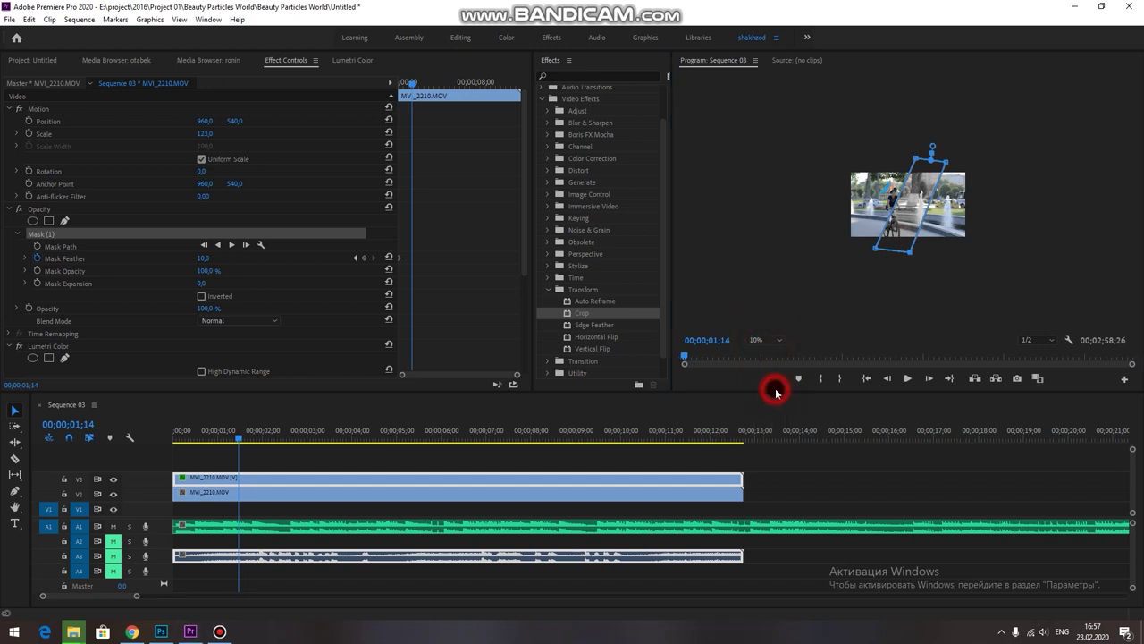
{"action": "left_click", "coordinate": [762, 341]}
{"action": "left_click", "coordinate": [766, 380]}
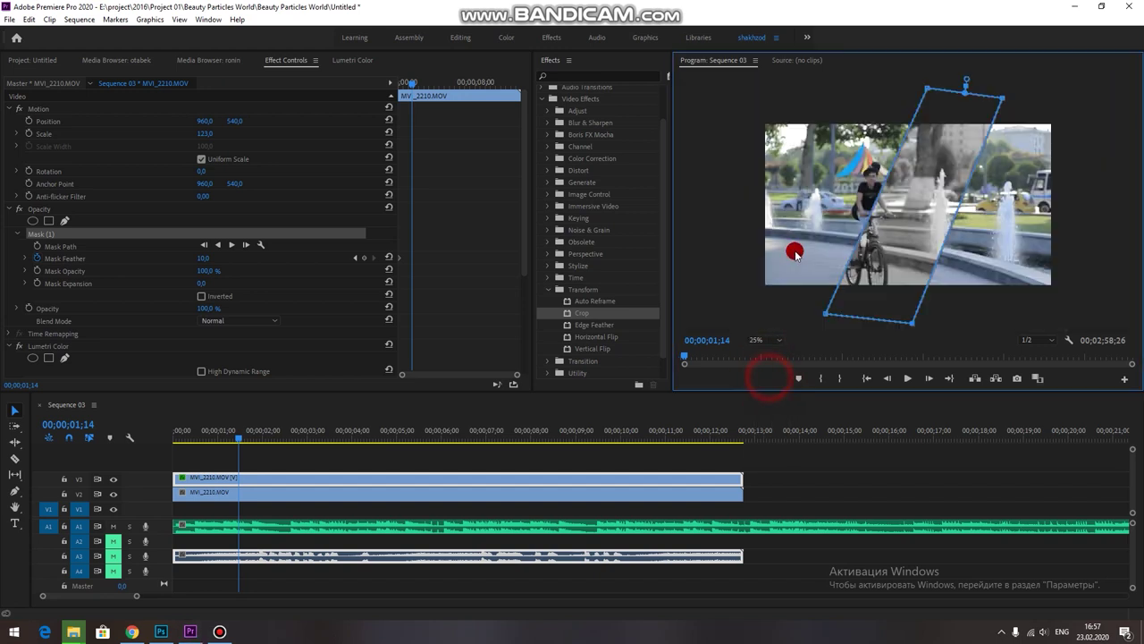
{"action": "left_click_drag", "start_coordinate": [912, 323], "coordinate": [1056, 311]}
{"action": "left_click_drag", "start_coordinate": [825, 315], "coordinate": [987, 322]}
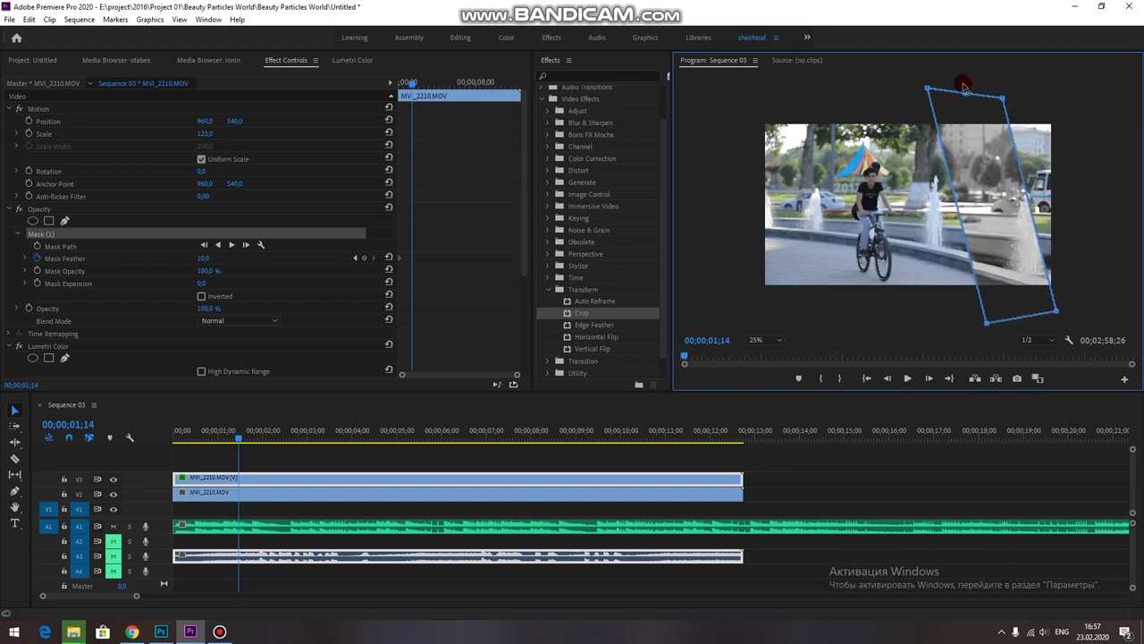
{"action": "left_click_drag", "start_coordinate": [926, 86], "coordinate": [910, 97]}
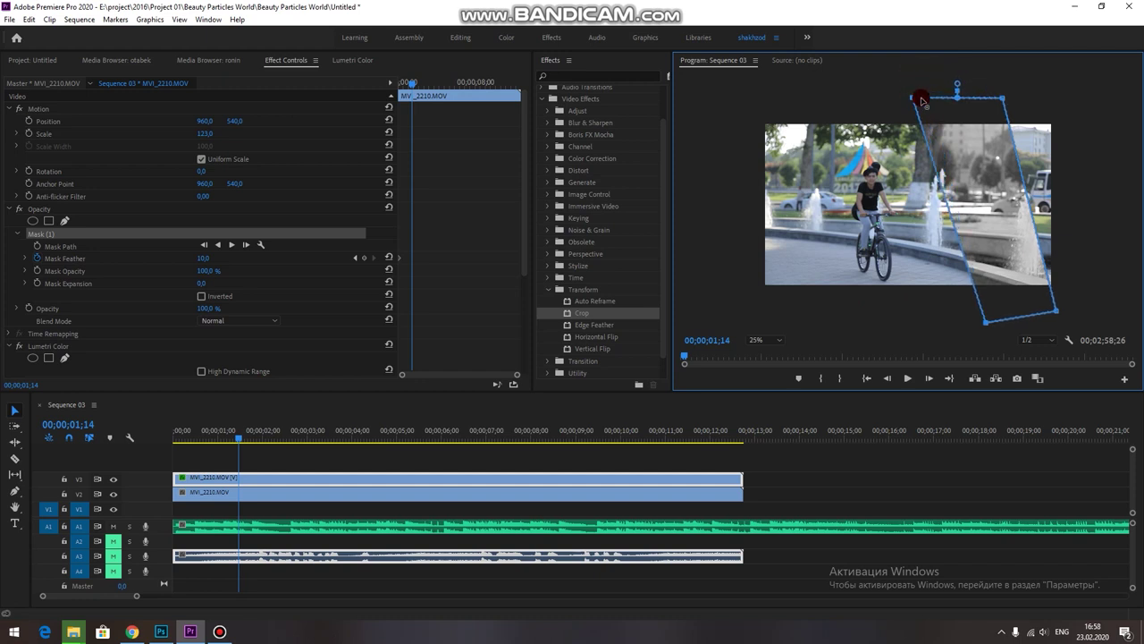
{"action": "left_click_drag", "start_coordinate": [996, 97], "coordinate": [990, 101]}
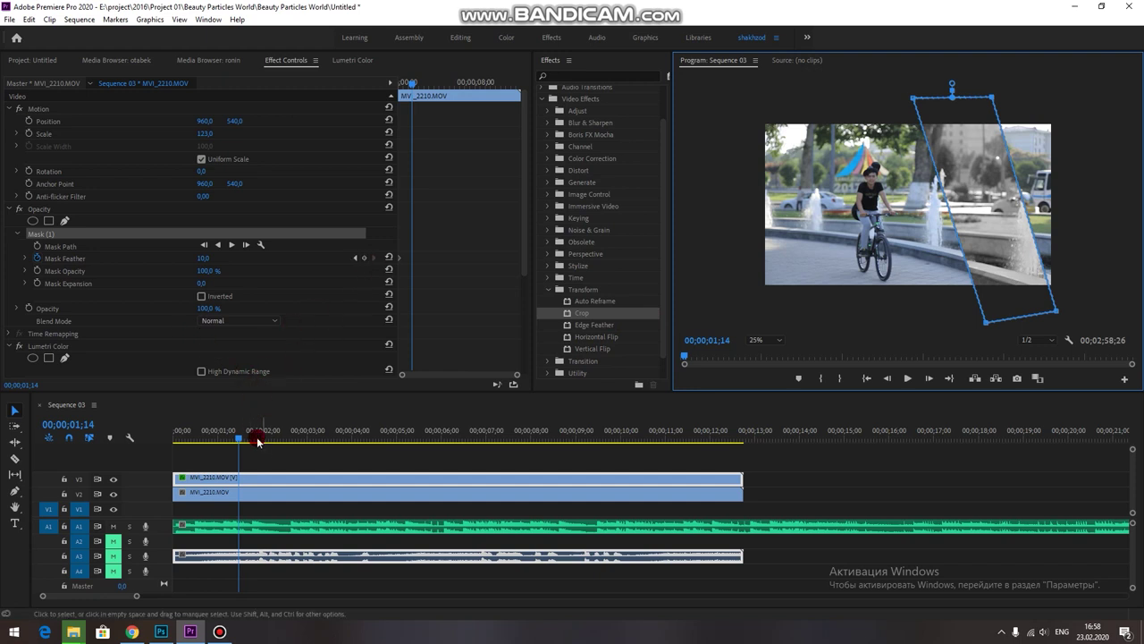
Enable Mask Path keyframing at 00;00;01;13 and shift that first keyframe to the clip's start.
{"action": "left_click_drag", "start_coordinate": [239, 443], "coordinate": [237, 441]}
{"action": "left_click", "coordinate": [84, 315]}
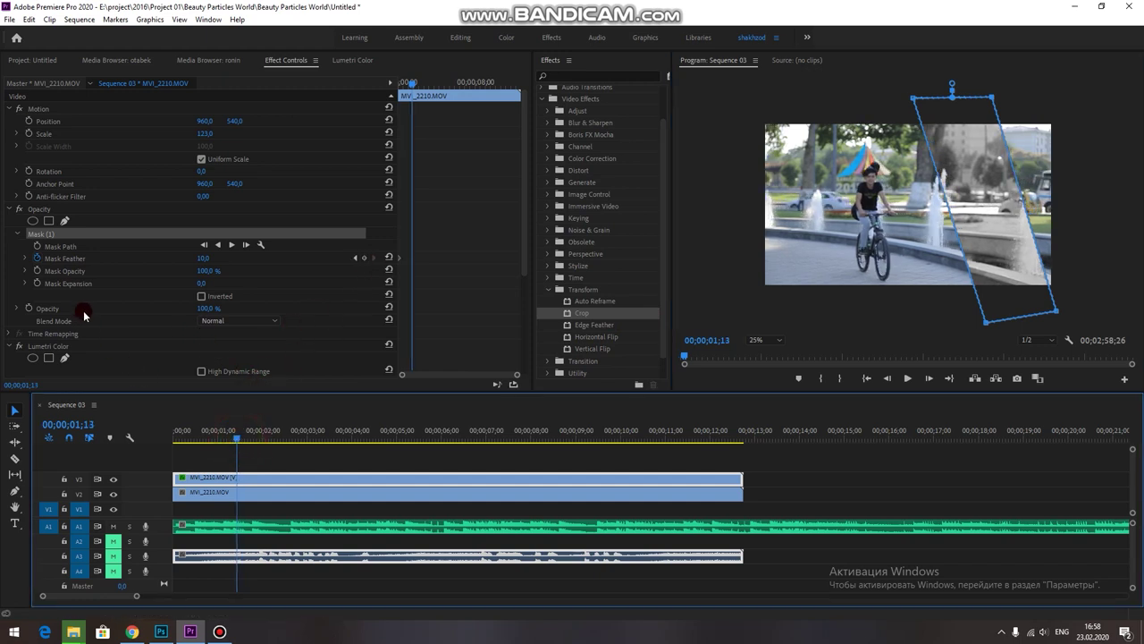
{"action": "left_click", "coordinate": [36, 246]}
{"action": "left_click", "coordinate": [312, 274]}
{"action": "left_click", "coordinate": [414, 247]}
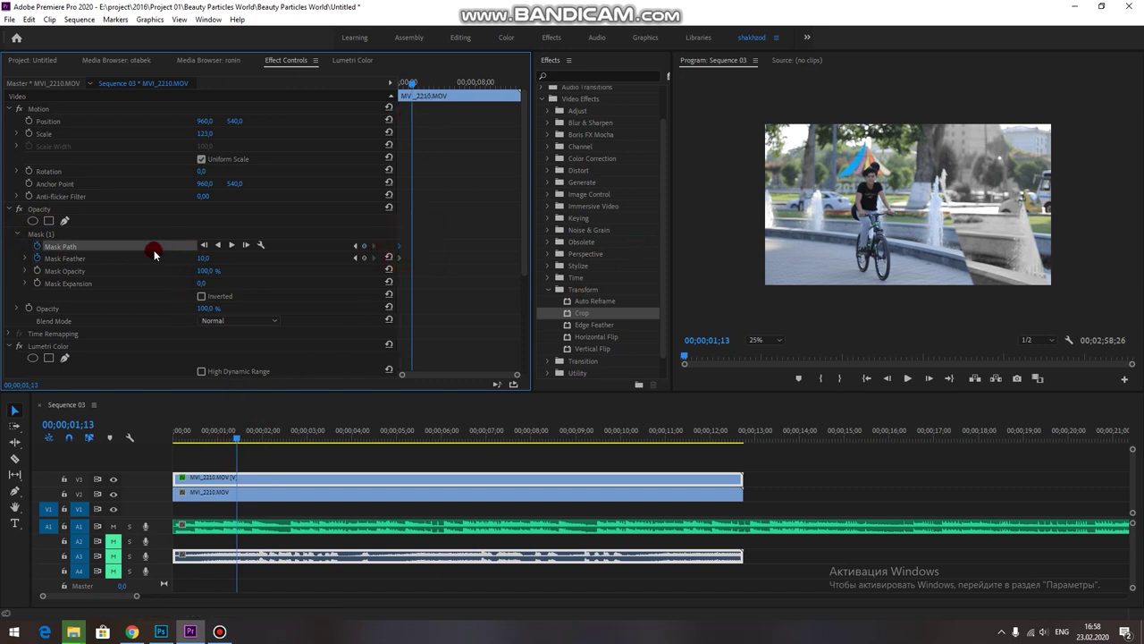
At 00;00;01;13, keyframe the mask band over the left part of the frame with its lower end swung to the left.
{"action": "left_click", "coordinate": [99, 234]}
{"action": "left_click_drag", "start_coordinate": [980, 227], "coordinate": [876, 226]}
{"action": "left_click_drag", "start_coordinate": [888, 327], "coordinate": [771, 318]}
{"action": "left_click", "coordinate": [955, 320]}
{"action": "left_click_drag", "start_coordinate": [943, 315], "coordinate": [850, 326]}
{"action": "left_click", "coordinate": [834, 260]}
At 00;00;02;07, keyframe the mask band back over the right part of the frame with its lower end swung right.
{"action": "left_click", "coordinate": [235, 444]}
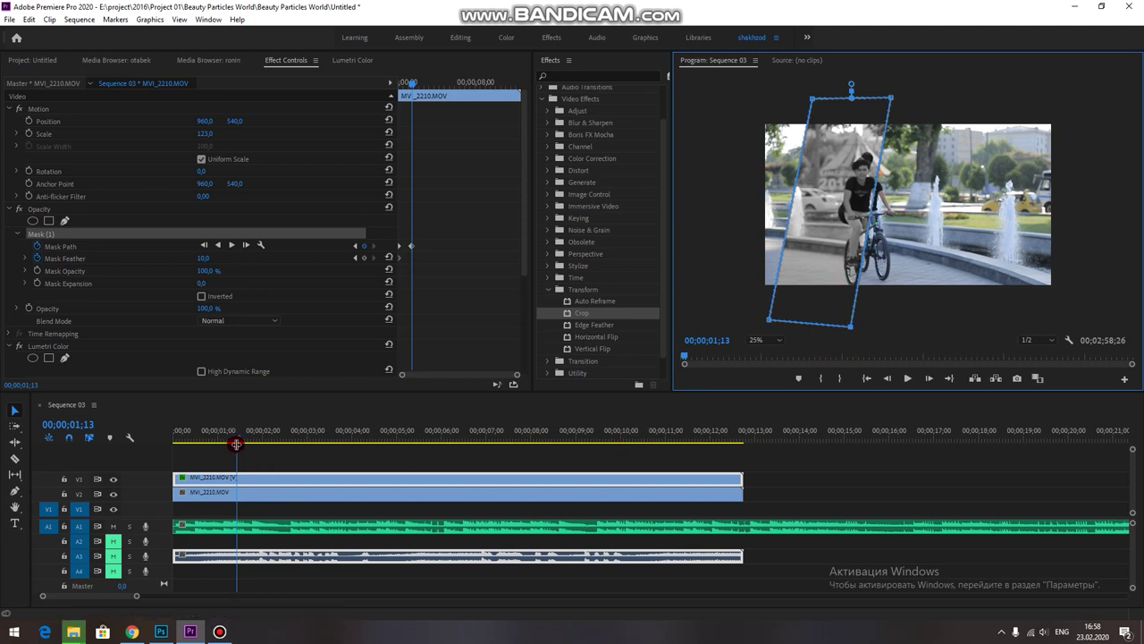
{"action": "left_click_drag", "start_coordinate": [237, 441], "coordinate": [272, 440]}
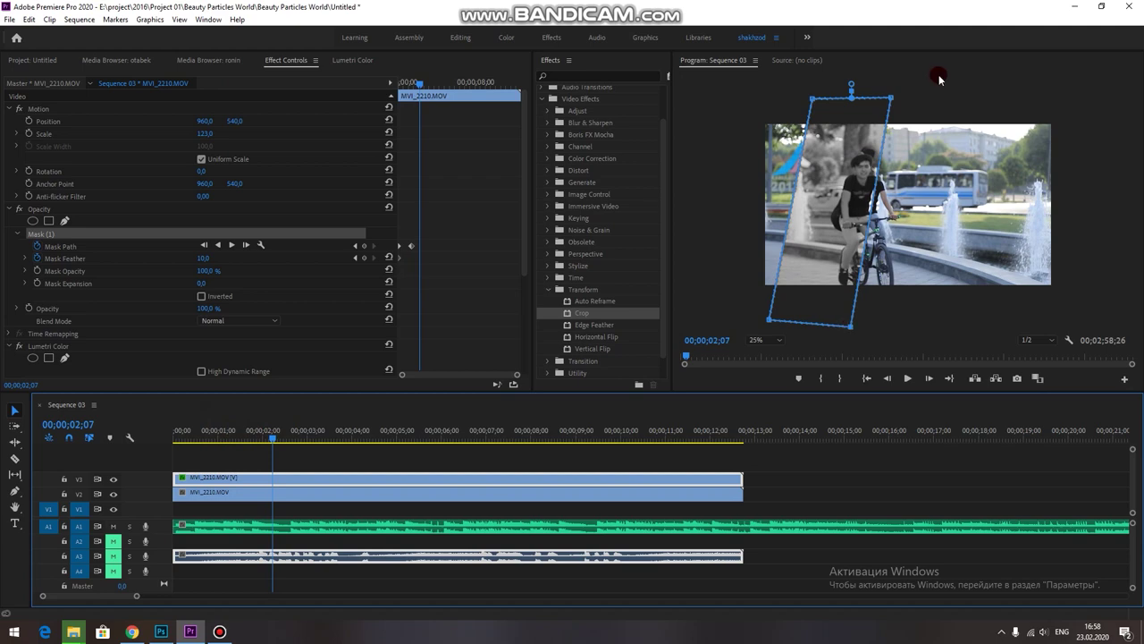
{"action": "left_click_drag", "start_coordinate": [884, 165], "coordinate": [977, 252]}
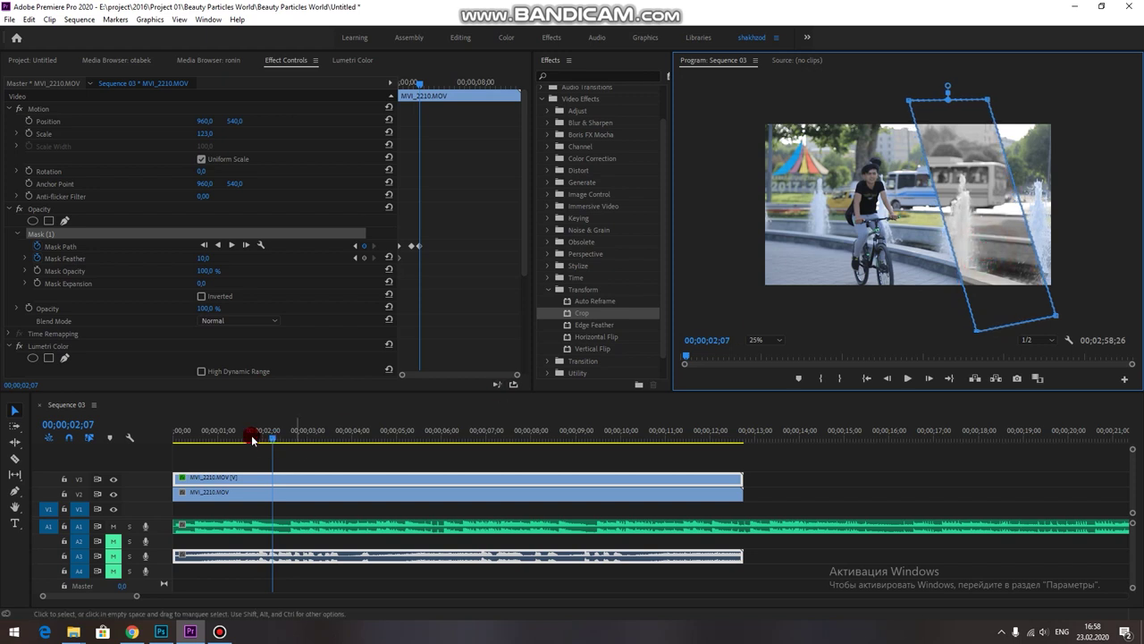
Repeat the last two Mask Path keyframes at regular intervals along the V3 copy.
{"action": "left_click_drag", "start_coordinate": [437, 239], "coordinate": [404, 258]}
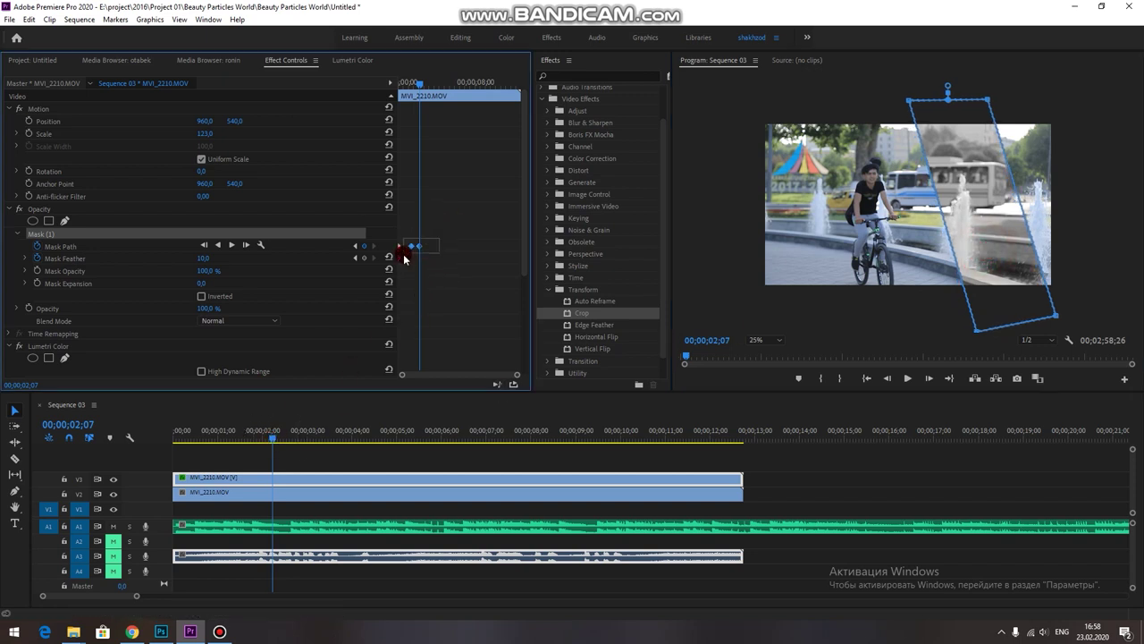
{"action": "left_click_drag", "start_coordinate": [413, 247], "coordinate": [430, 248]}
{"action": "left_click", "coordinate": [450, 235]}
{"action": "left_click", "coordinate": [418, 248]}
{"action": "left_click_drag", "start_coordinate": [416, 251], "coordinate": [479, 249]}
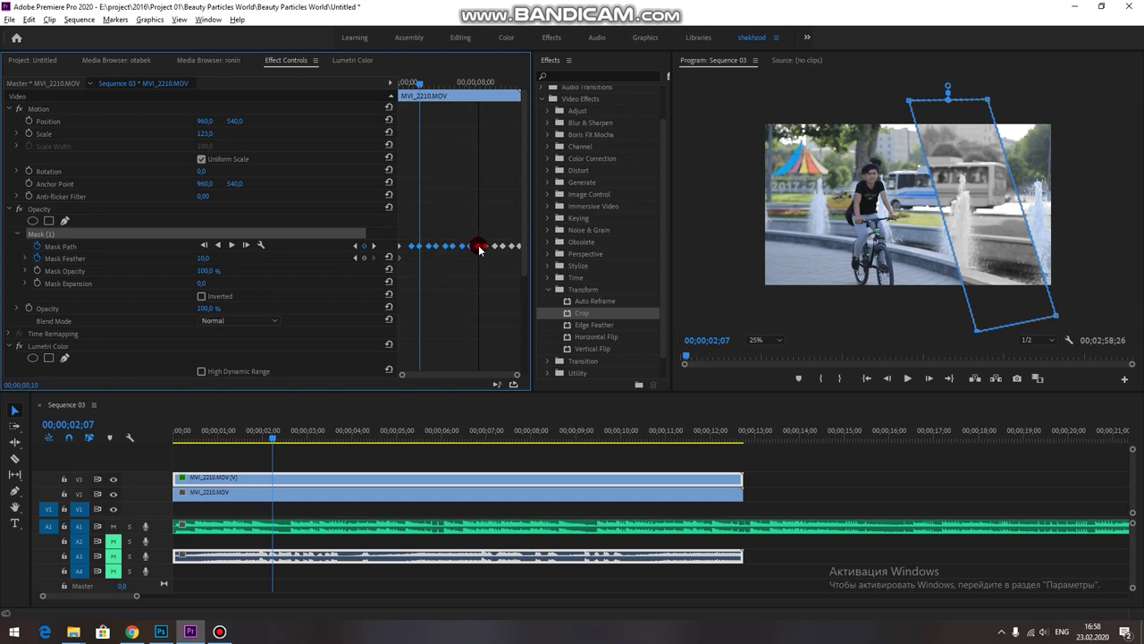
Play the swinging mask band from the start, restoring the preview zoom to Fit.
{"action": "left_click_drag", "start_coordinate": [268, 429], "coordinate": [143, 440]}
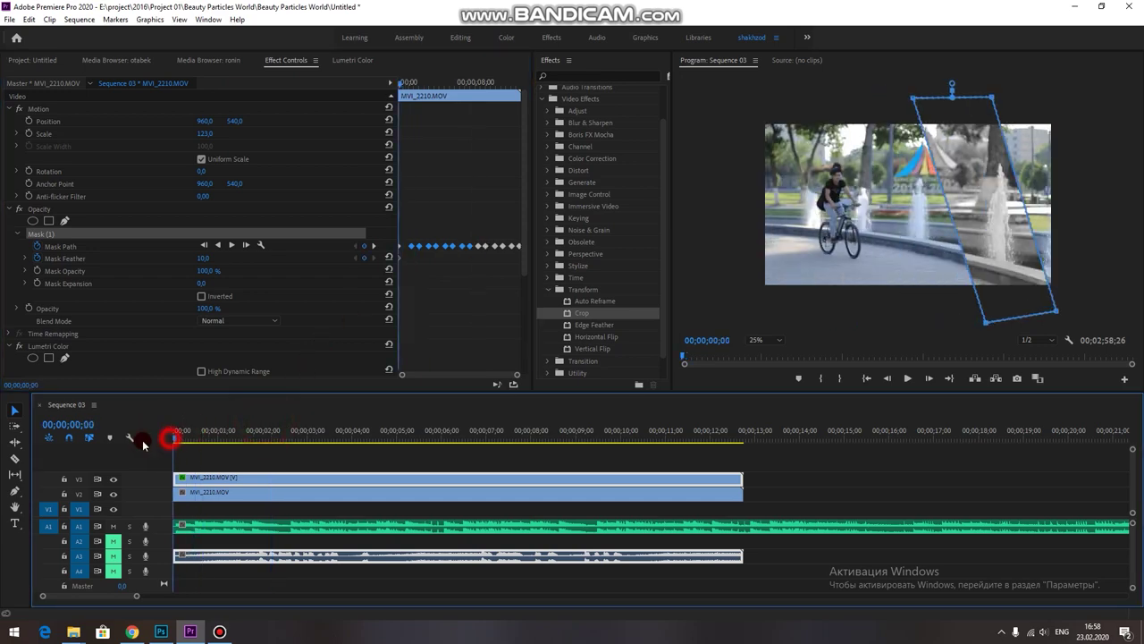
{"action": "key", "text": "space"}
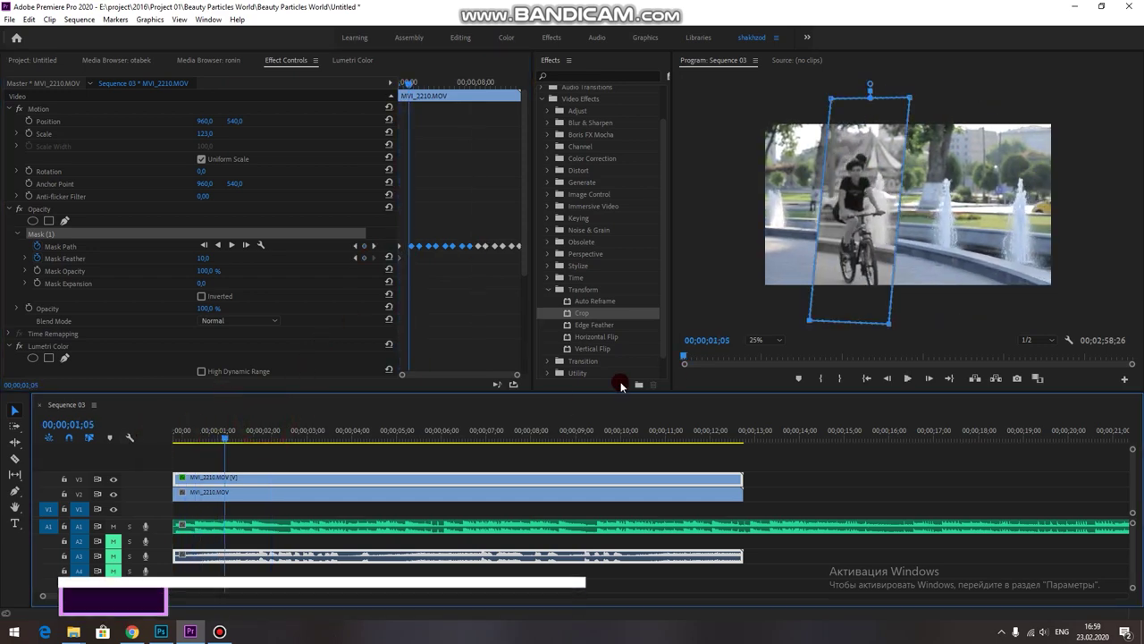
{"action": "left_click", "coordinate": [757, 341]}
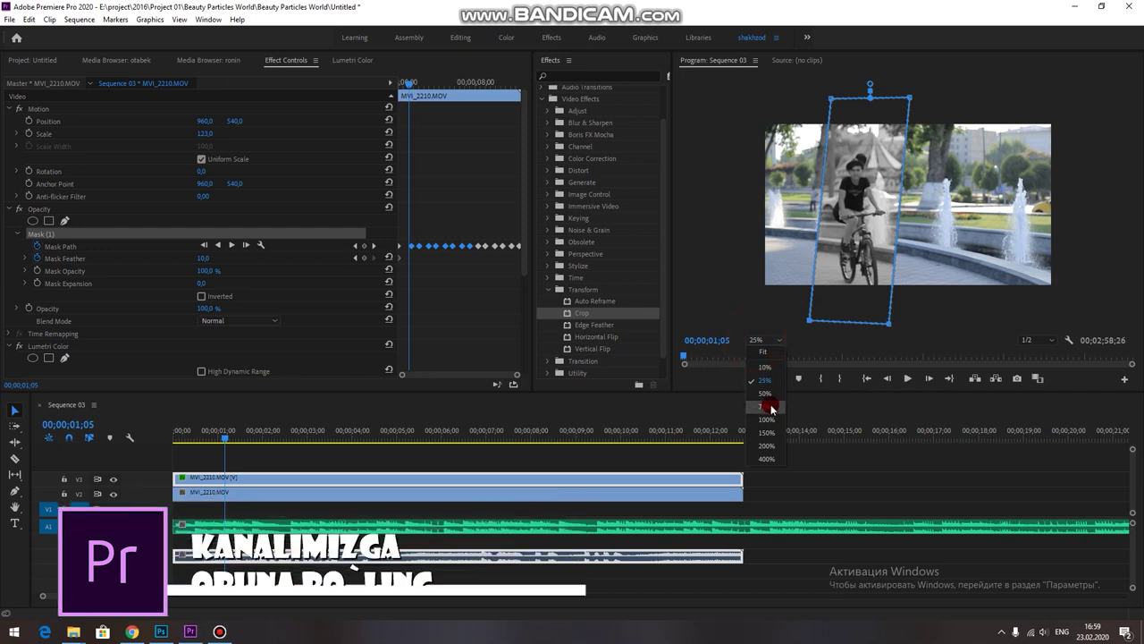
{"action": "left_click", "coordinate": [765, 351]}
{"action": "left_click", "coordinate": [722, 318]}
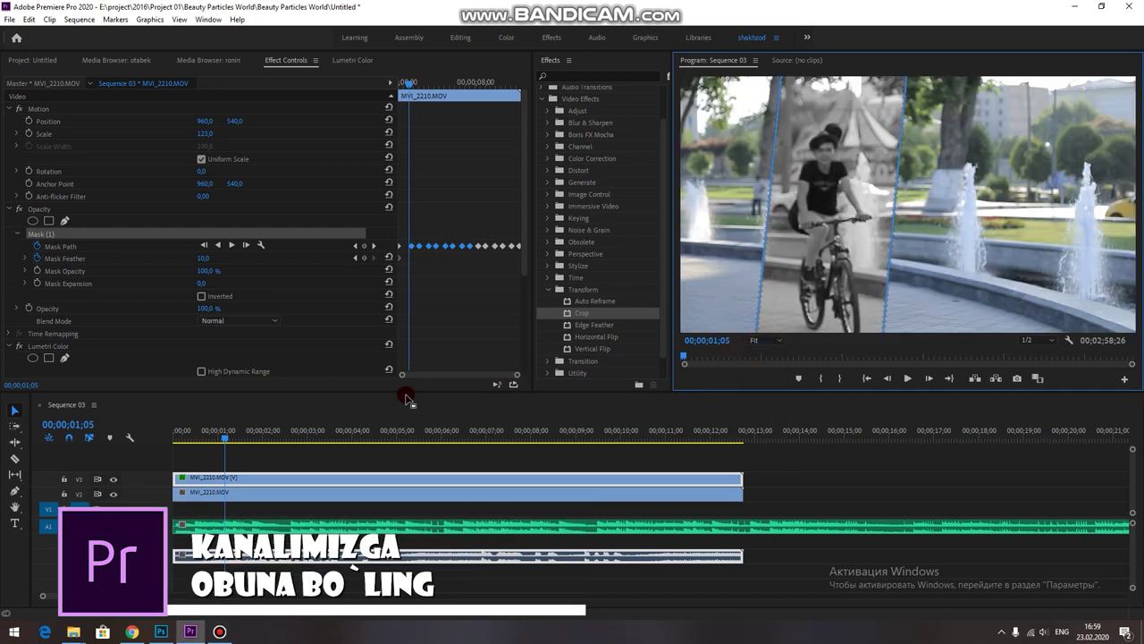
{"action": "key", "text": "space"}
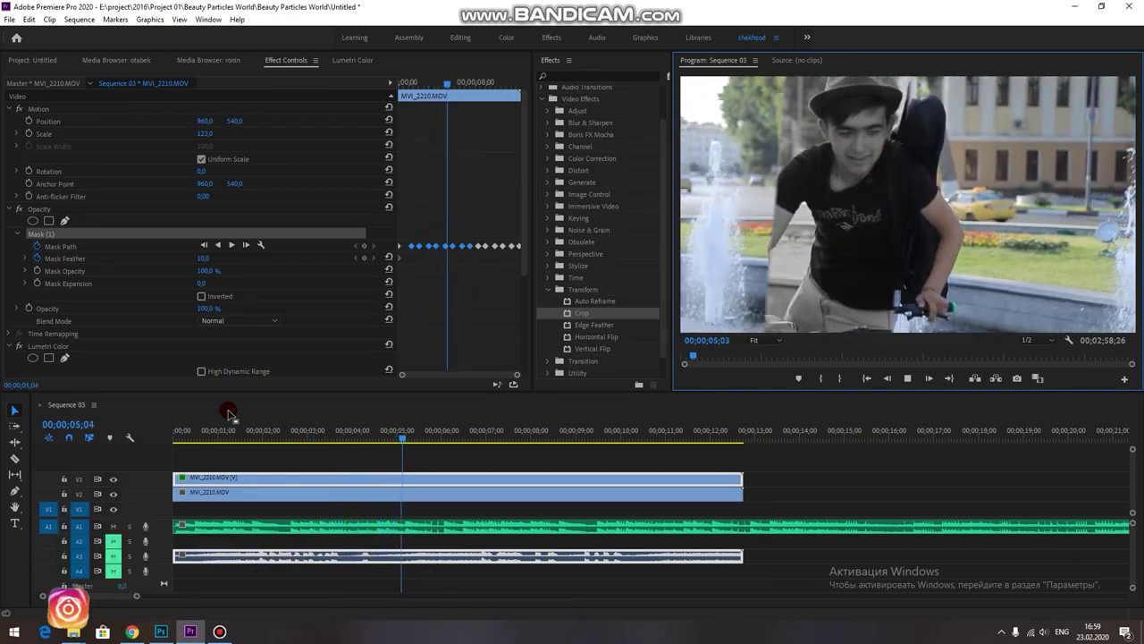
Split the V2 MVI_2210.MOV clip between 1 and 2 seconds and apply Horizontal Flip to the piece after the cut.
{"action": "left_click", "coordinate": [908, 378]}
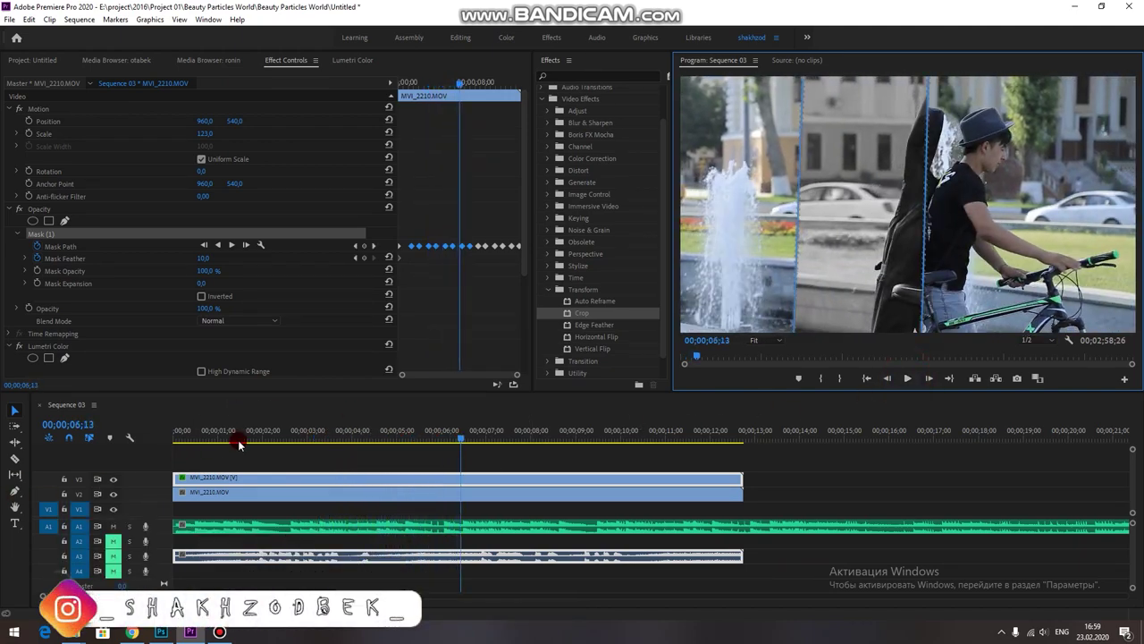
{"action": "left_click", "coordinate": [186, 436]}
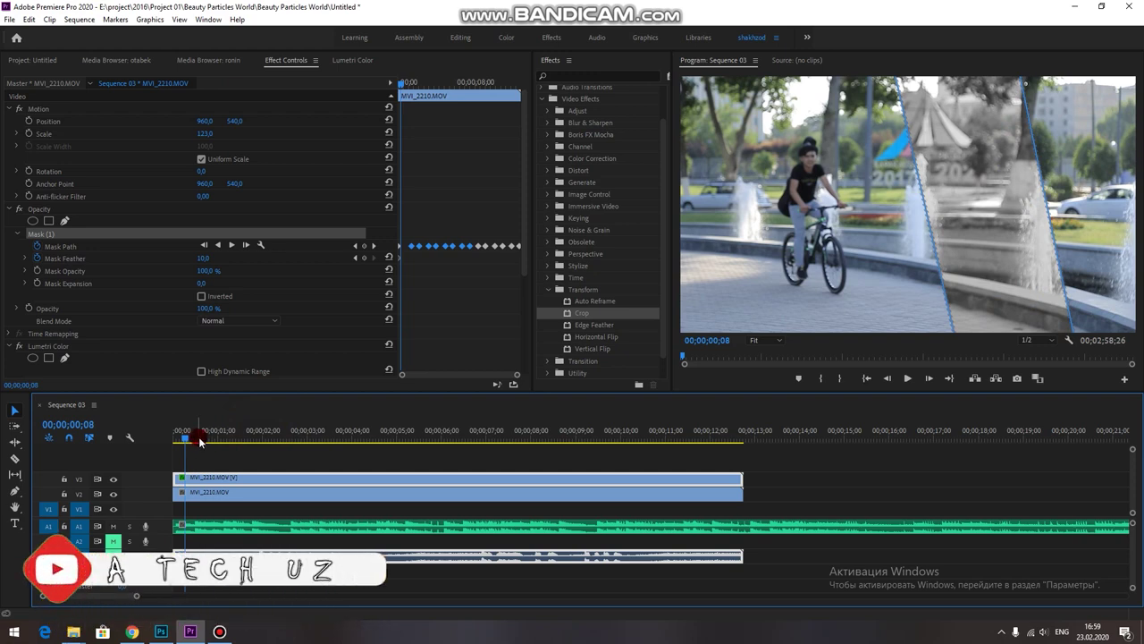
{"action": "left_click", "coordinate": [202, 478]}
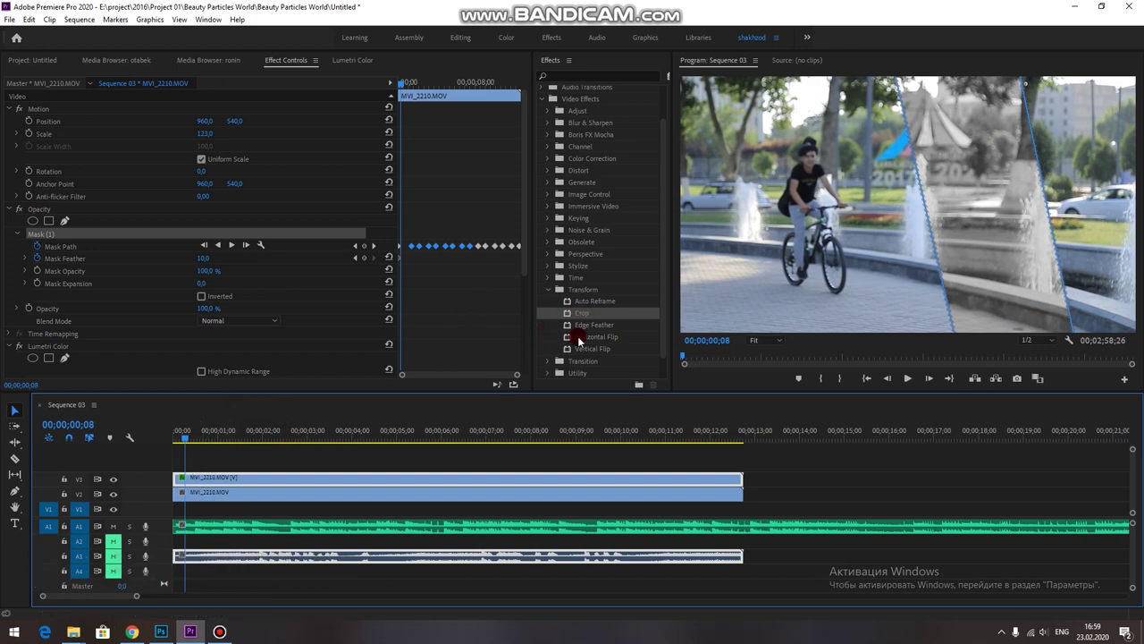
{"action": "left_click_drag", "start_coordinate": [200, 436], "coordinate": [236, 474]}
{"action": "key", "text": "c"}
{"action": "left_click", "coordinate": [237, 495]}
{"action": "key", "text": "v"}
{"action": "left_click_drag", "start_coordinate": [566, 330], "coordinate": [257, 491]}
Play the sequence across the first horizontally flipped cut.
{"action": "left_click", "coordinate": [237, 438]}
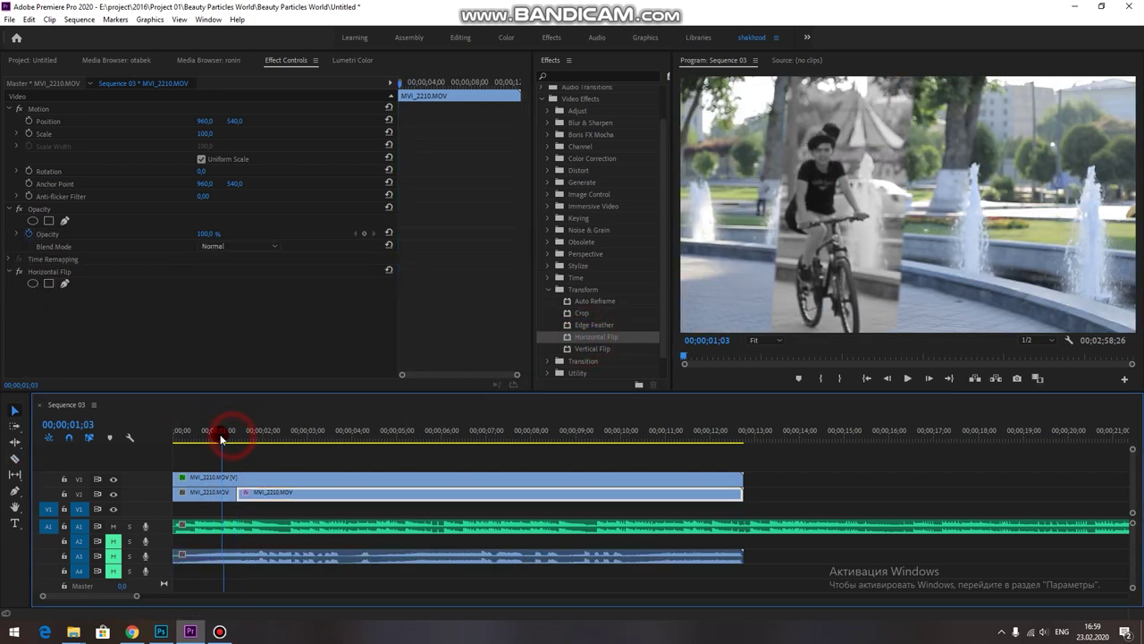
{"action": "key", "text": "space"}
{"action": "key", "text": "space"}
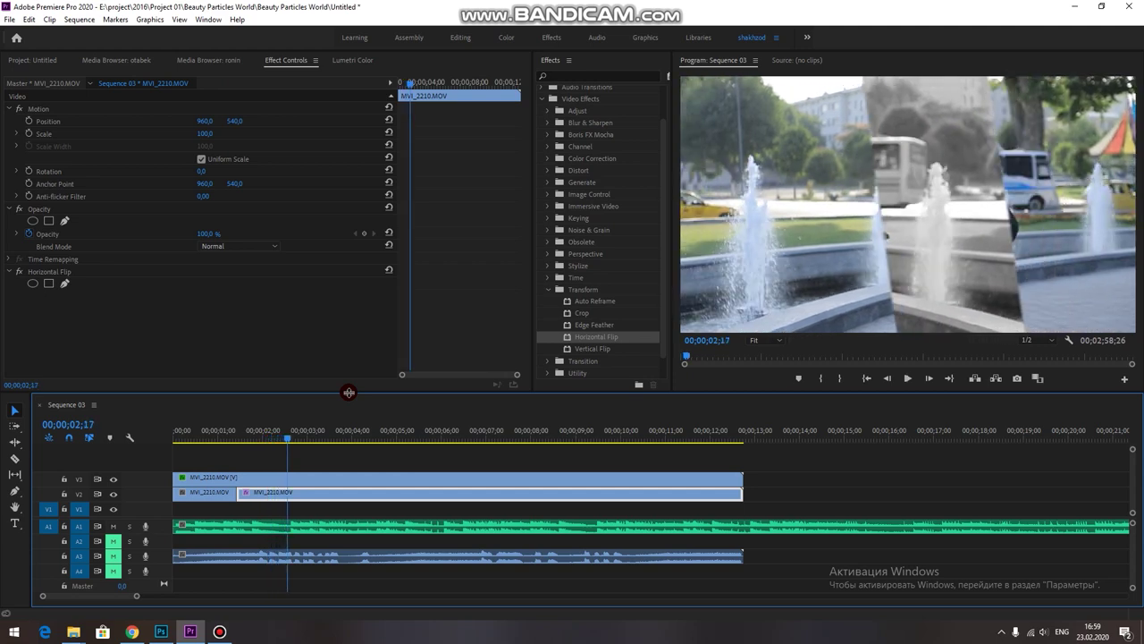
Hide track V3, split the V2 clip at 00;00;02;00, and apply another Horizontal Flip to the piece after the cut.
{"action": "mouse_move", "coordinate": [258, 432]}
{"action": "left_mouse_down"}
{"action": "mouse_move", "coordinate": [218, 434]}
{"action": "mouse_move", "coordinate": [262, 436]}
{"action": "left_mouse_up"}
{"action": "left_click", "coordinate": [248, 476]}
{"action": "left_click", "coordinate": [112, 479]}
{"action": "key", "text": "c"}
{"action": "left_click", "coordinate": [263, 492]}
{"action": "key", "text": "v"}
{"action": "left_click_drag", "start_coordinate": [593, 337], "coordinate": [271, 488]}
{"action": "left_click", "coordinate": [271, 490]}
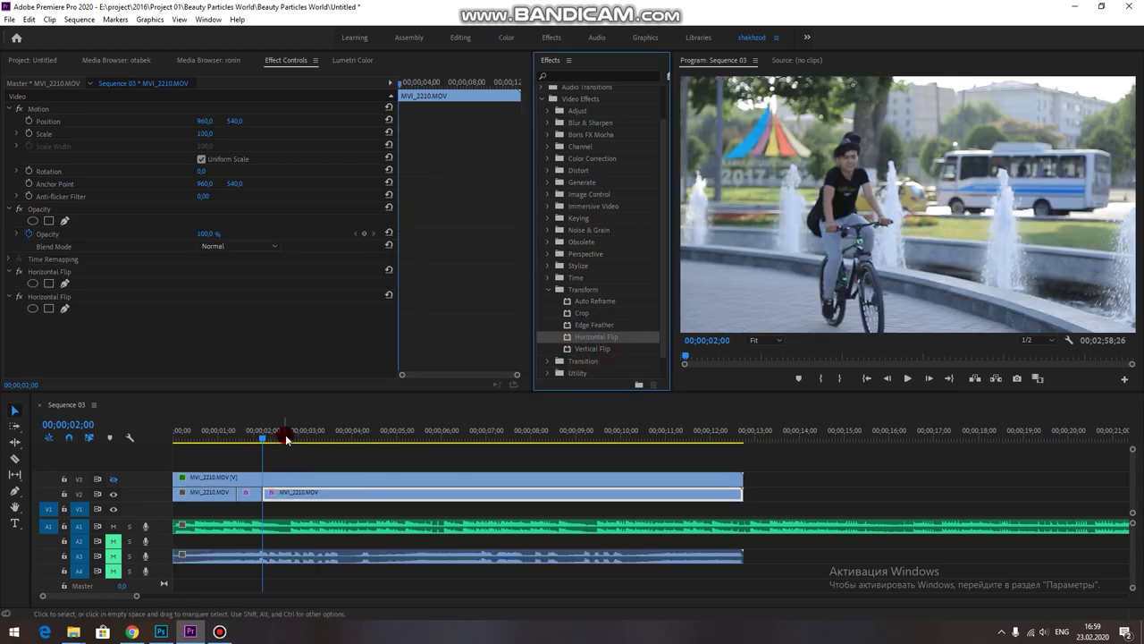
Play the two horizontal flip cuts on V2, starting from about 00;00;01;00.
{"action": "left_click_drag", "start_coordinate": [269, 434], "coordinate": [225, 437]}
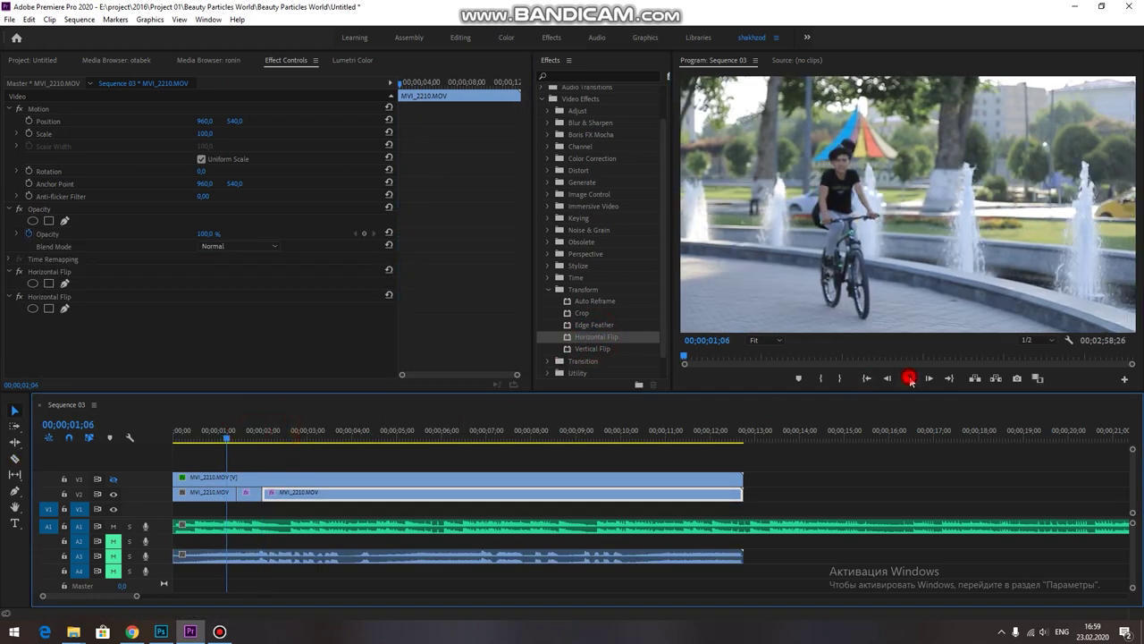
{"action": "left_click", "coordinate": [910, 379]}
{"action": "left_click", "coordinate": [908, 378]}
{"action": "left_click", "coordinate": [317, 472]}
{"action": "left_click_drag", "start_coordinate": [296, 436], "coordinate": [214, 435]}
{"action": "key", "text": "space"}
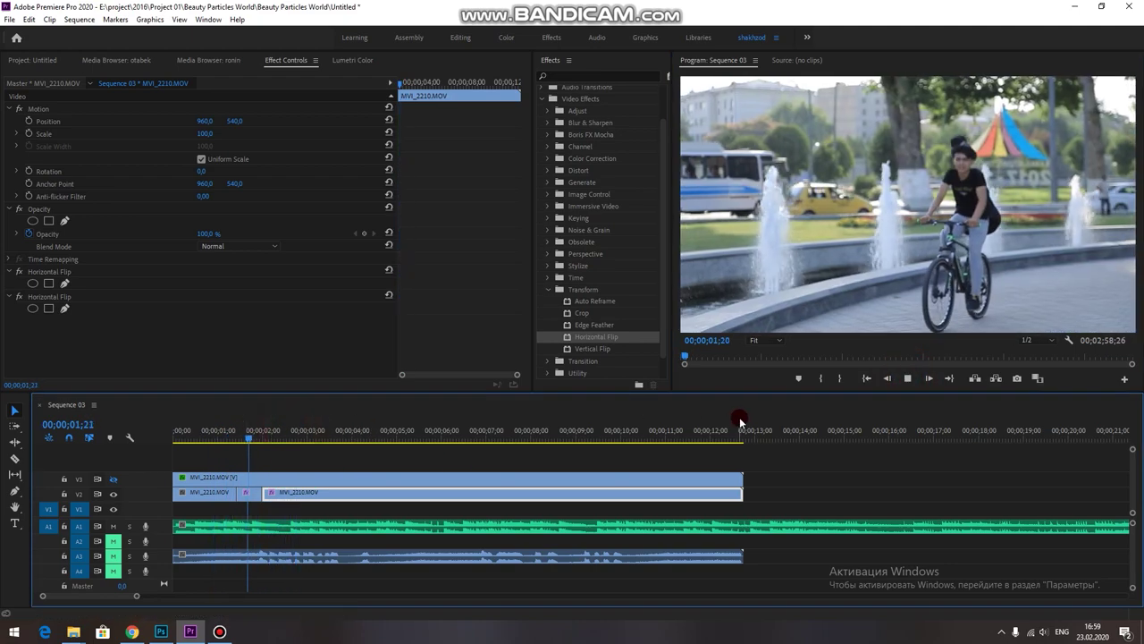
{"action": "key", "text": "space"}
Split the V2 clip at 00;00;02;20 and apply Vertical Flip to the piece after the cut.
{"action": "left_click_drag", "start_coordinate": [253, 432], "coordinate": [293, 435]}
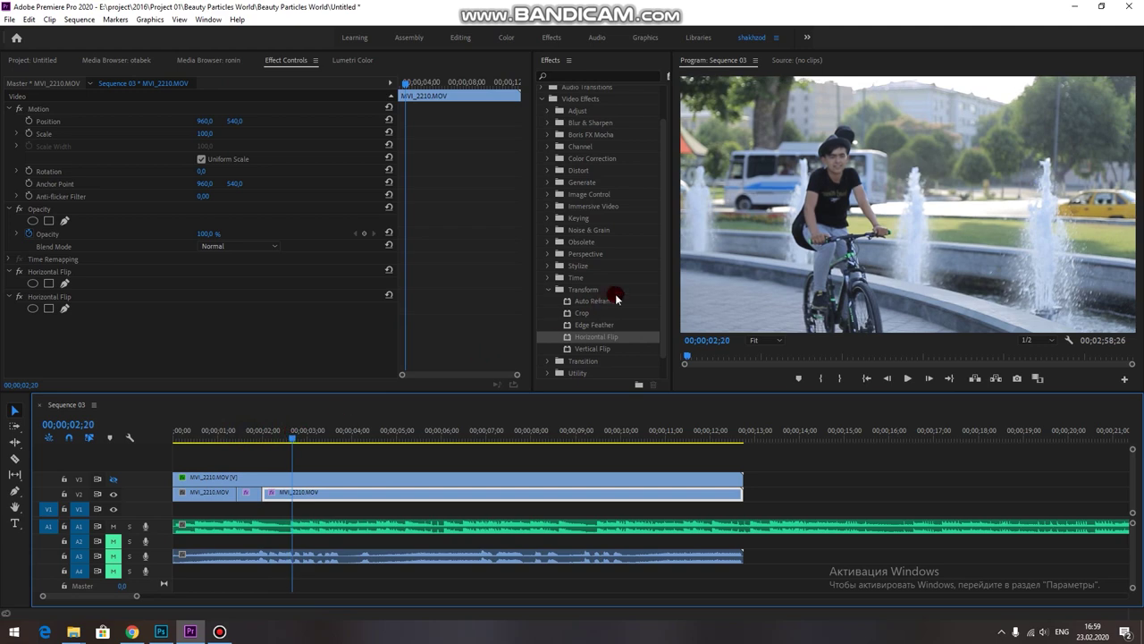
{"action": "left_click_drag", "start_coordinate": [588, 355], "coordinate": [284, 493]}
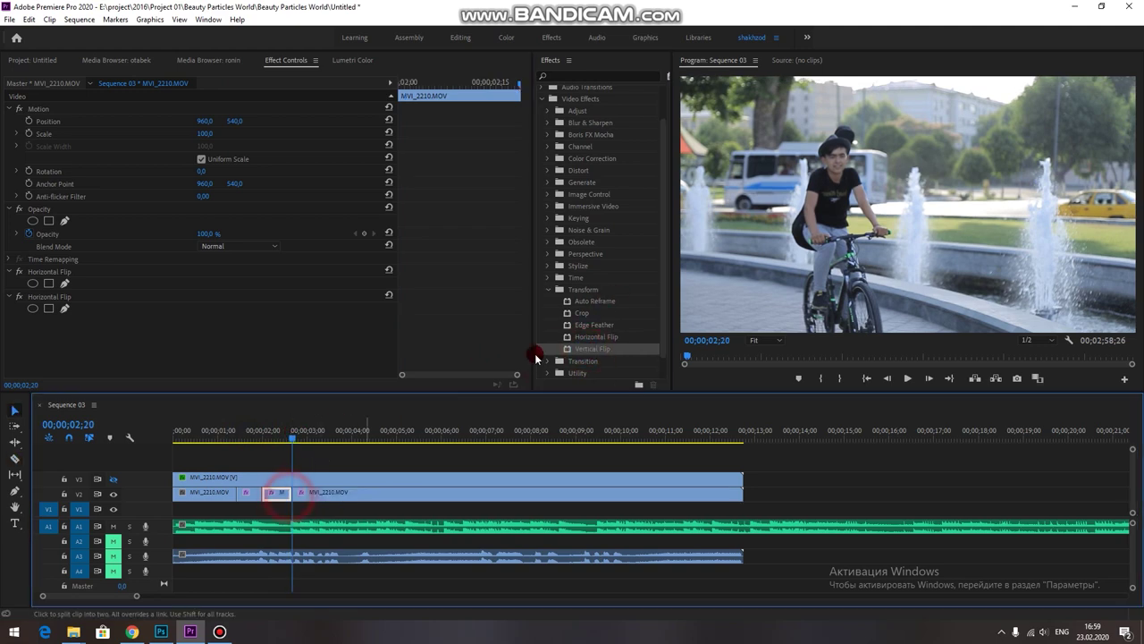
{"action": "left_click_drag", "start_coordinate": [579, 350], "coordinate": [304, 488]}
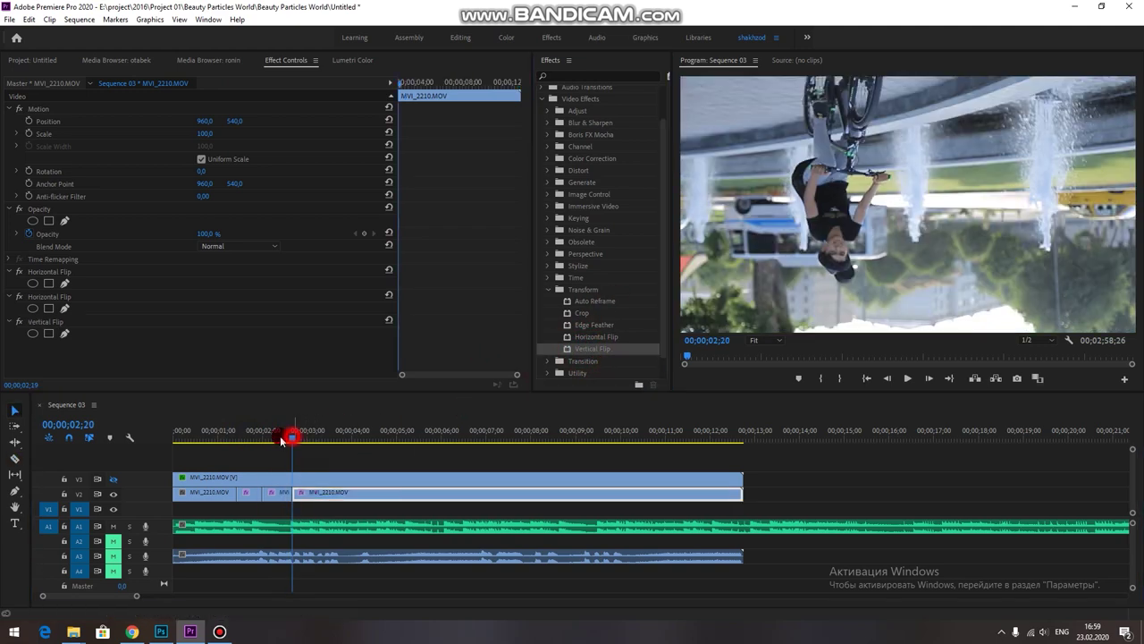
Play the horizontal and vertical flip cuts on V2 from just after 1 second.
{"action": "left_click_drag", "start_coordinate": [286, 435], "coordinate": [225, 440]}
{"action": "key", "text": "space"}
{"action": "left_click", "coordinate": [908, 378]}
{"action": "left_click", "coordinate": [908, 378]}
Split the V2 clip at 00;00;03;05 and apply a second Vertical Flip to the piece after the cut.
{"action": "key", "text": "c"}
{"action": "left_click", "coordinate": [314, 494]}
{"action": "key", "text": "v"}
{"action": "left_click_drag", "start_coordinate": [601, 352], "coordinate": [339, 491]}
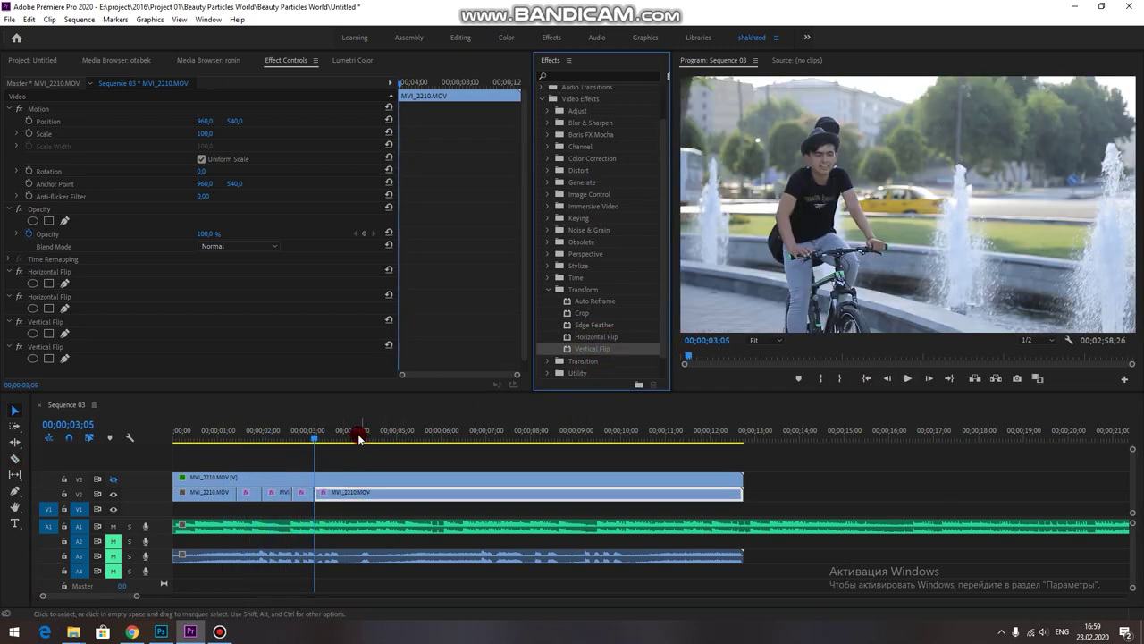
Play the flip cuts, split the V2 clip just after 4 seconds, and move the last piece later to leave a gap.
{"action": "left_click", "coordinate": [225, 433]}
{"action": "left_click", "coordinate": [907, 378]}
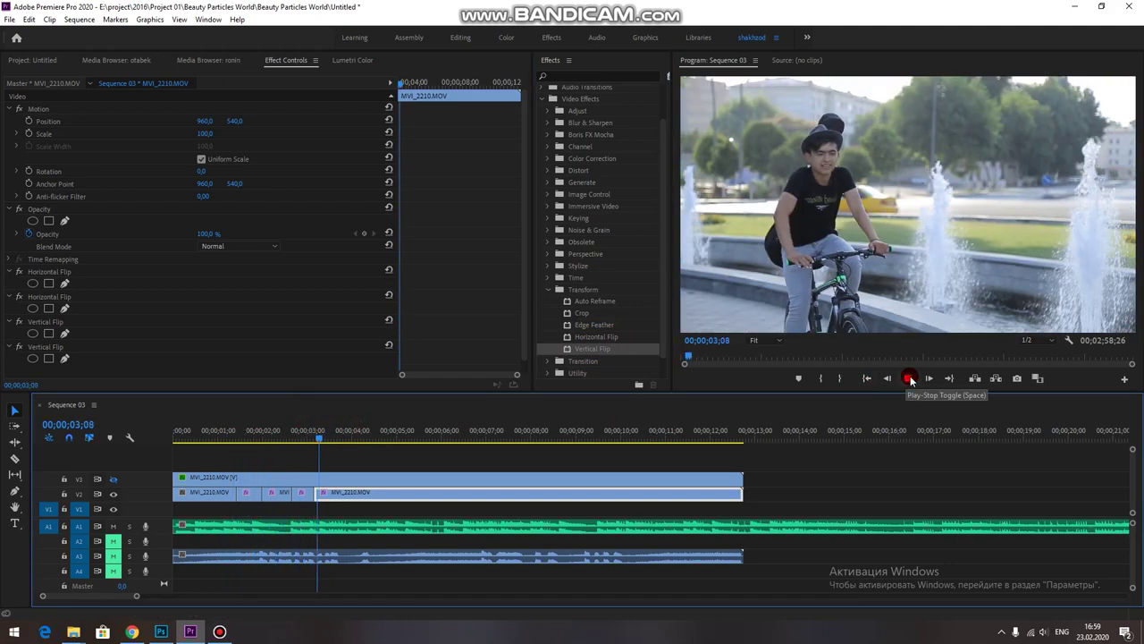
{"action": "key", "text": "c"}
{"action": "left_click", "coordinate": [357, 495]}
{"action": "key", "text": "v"}
{"action": "left_click_drag", "start_coordinate": [415, 491], "coordinate": [440, 489]}
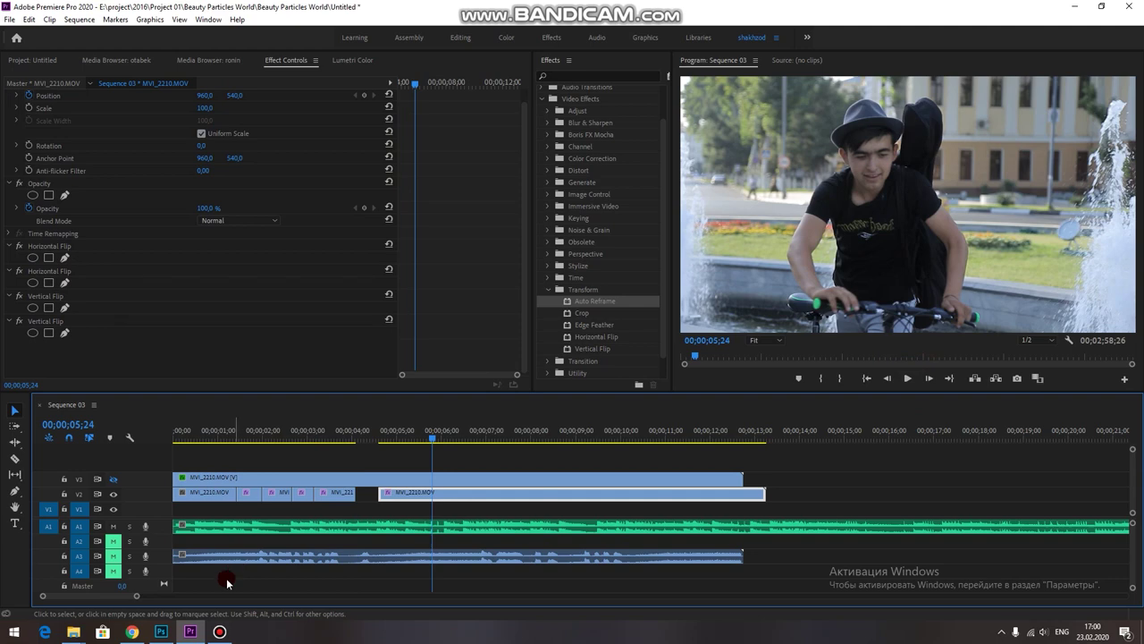
Try to apply the Auto Reframe effect to the masked V3 clip.
{"action": "left_click_drag", "start_coordinate": [226, 578], "coordinate": [384, 398]}
{"action": "left_click", "coordinate": [570, 306]}
{"action": "left_click_drag", "start_coordinate": [580, 304], "coordinate": [429, 474]}
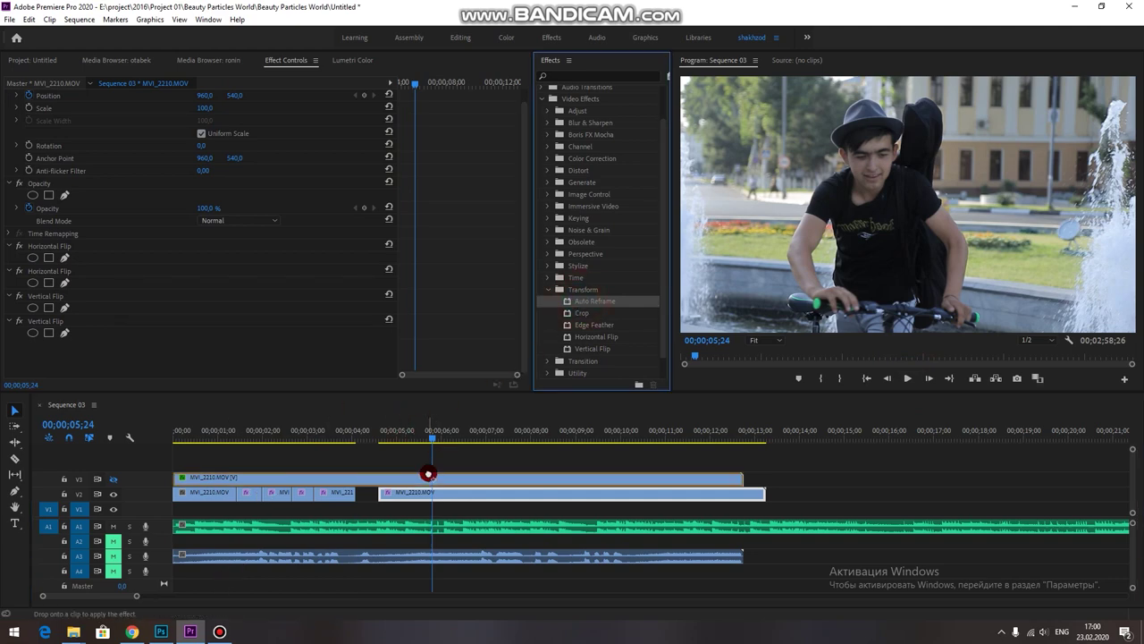
{"action": "left_click", "coordinate": [430, 433]}
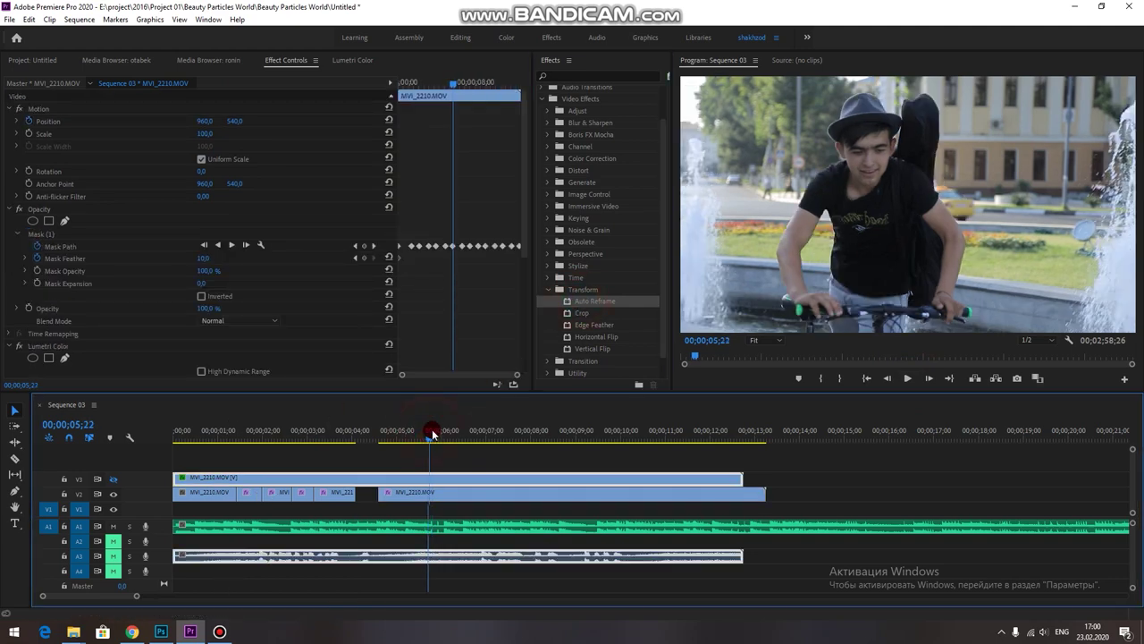
Move the last V2 piece up to V3 with the Auto Reframe effect on it, and show track V3 again.
{"action": "left_click", "coordinate": [445, 491]}
{"action": "left_click_drag", "start_coordinate": [593, 303], "coordinate": [432, 476]}
{"action": "left_click_drag", "start_coordinate": [429, 433], "coordinate": [416, 440]}
{"action": "left_click", "coordinate": [112, 479]}
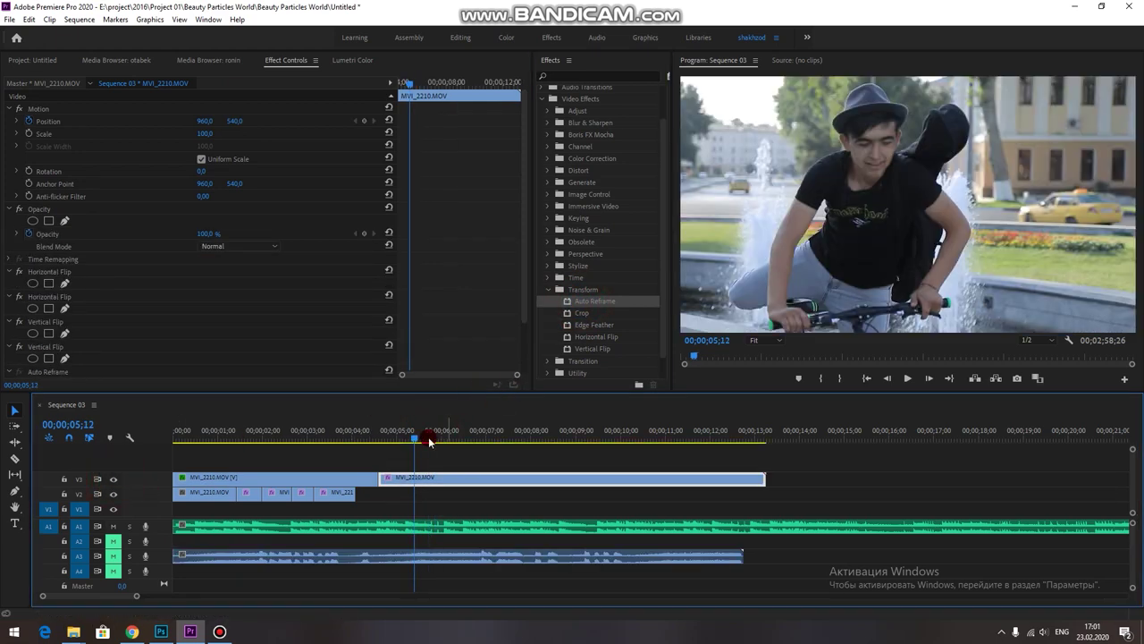
Try to run the Auto Reframe analysis on the last V3 piece at 00;00;05;00.
{"action": "left_click", "coordinate": [399, 440]}
{"action": "left_click_drag", "start_coordinate": [399, 440], "coordinate": [396, 441]}
{"action": "scroll", "coordinate": [125, 317], "scroll_direction": "down", "scroll_amount": 3}
{"action": "left_click", "coordinate": [221, 323]}
{"action": "left_click", "coordinate": [238, 335]}
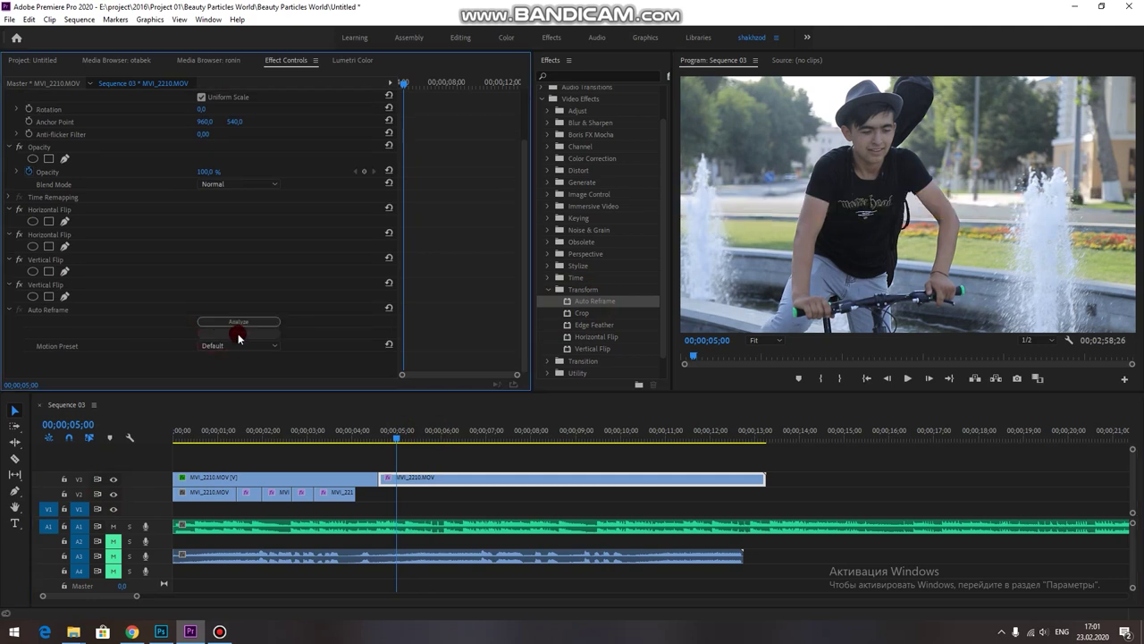
{"action": "left_click", "coordinate": [237, 332]}
{"action": "left_click", "coordinate": [237, 324]}
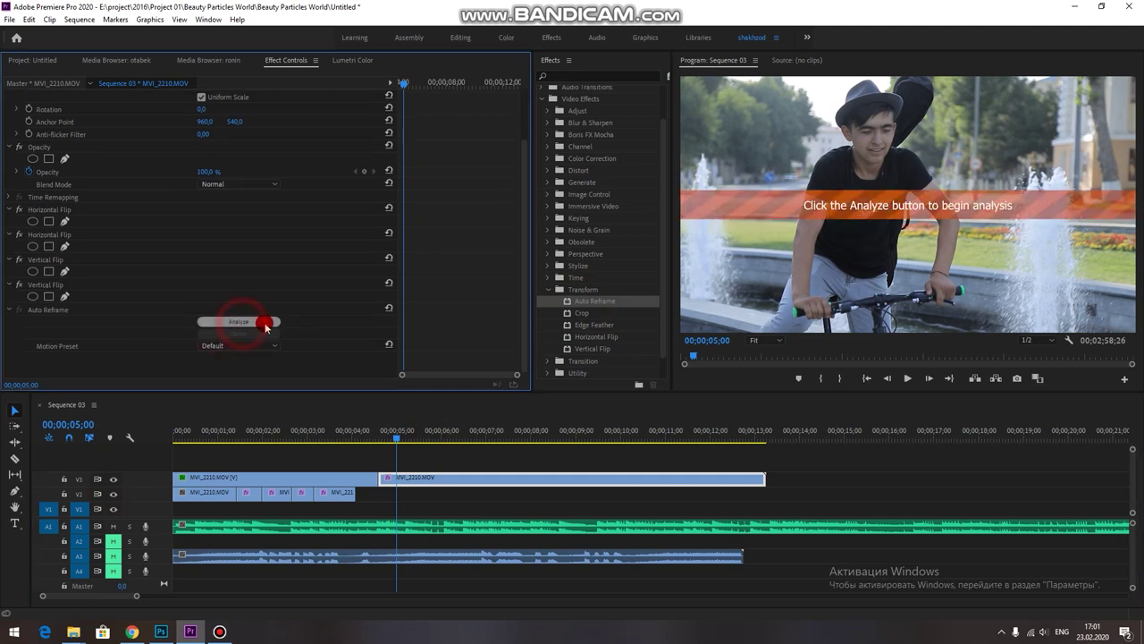
{"action": "left_click", "coordinate": [264, 325]}
Set the Auto Reframe Motion Preset to Faster Motion and try the analysis again.
{"action": "left_click", "coordinate": [217, 345]}
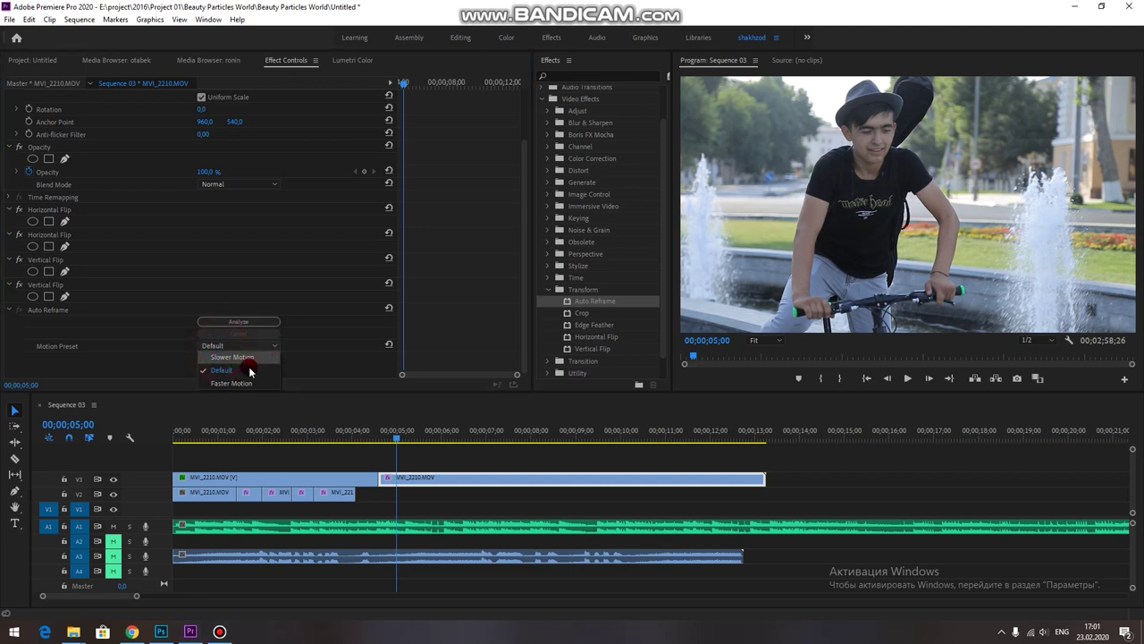
{"action": "left_click", "coordinate": [239, 383]}
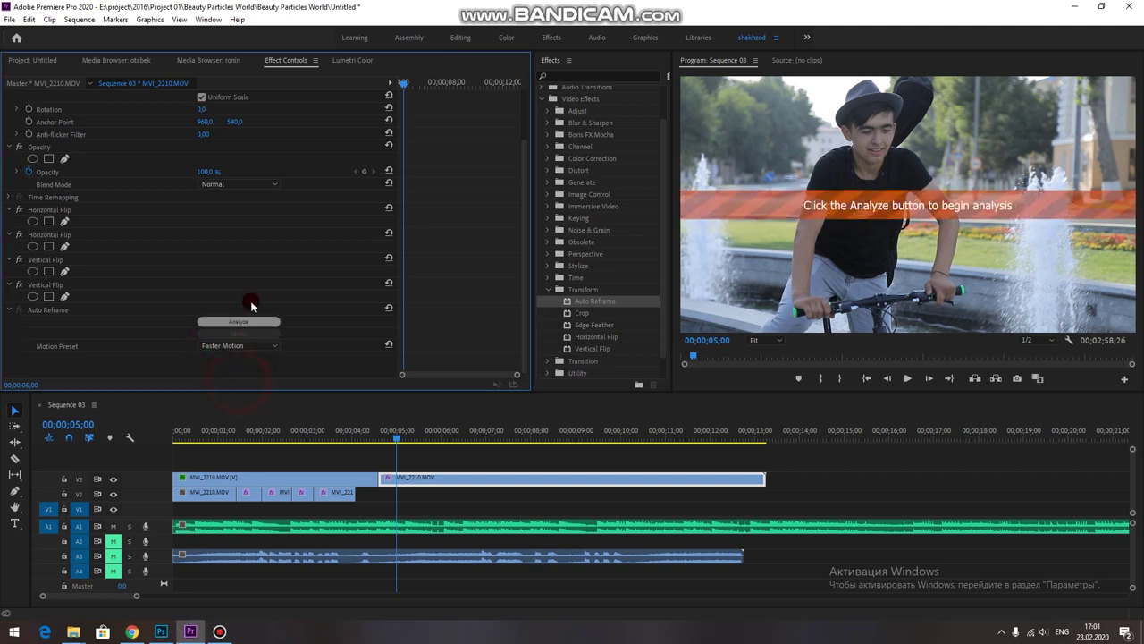
{"action": "left_click", "coordinate": [261, 324]}
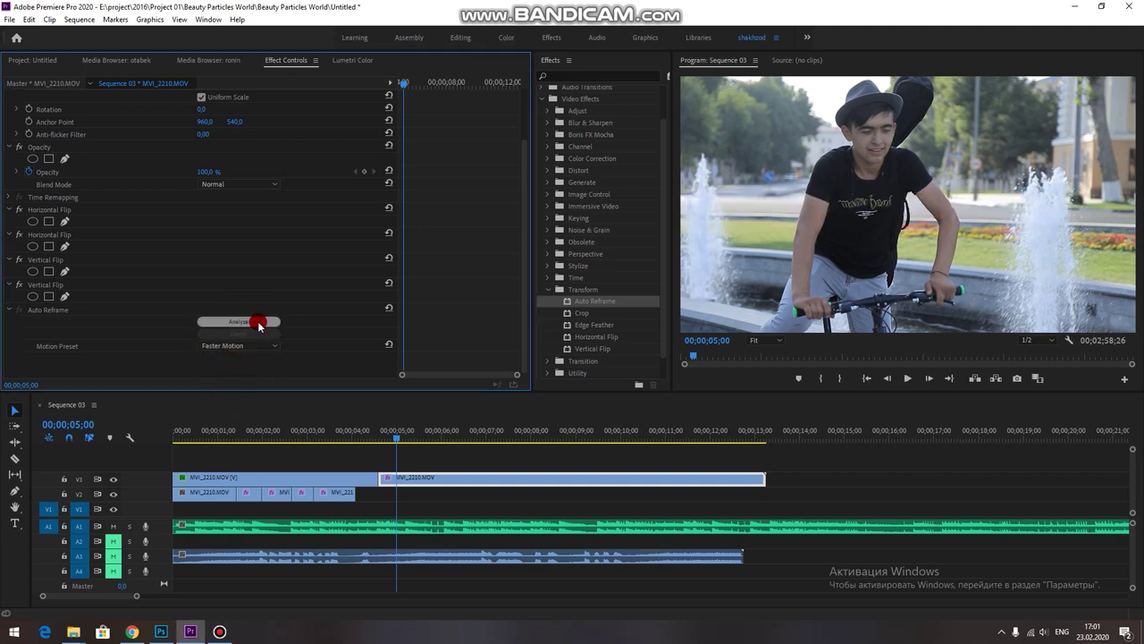
{"action": "left_click", "coordinate": [342, 302]}
{"action": "left_click", "coordinate": [268, 322]}
{"action": "left_click", "coordinate": [268, 323]}
Play the last V3 piece from 00;00;05;14 to check the Auto Reframe effect.
{"action": "left_click", "coordinate": [381, 439]}
{"action": "left_click_drag", "start_coordinate": [381, 443], "coordinate": [418, 448]}
{"action": "left_click", "coordinate": [907, 378]}
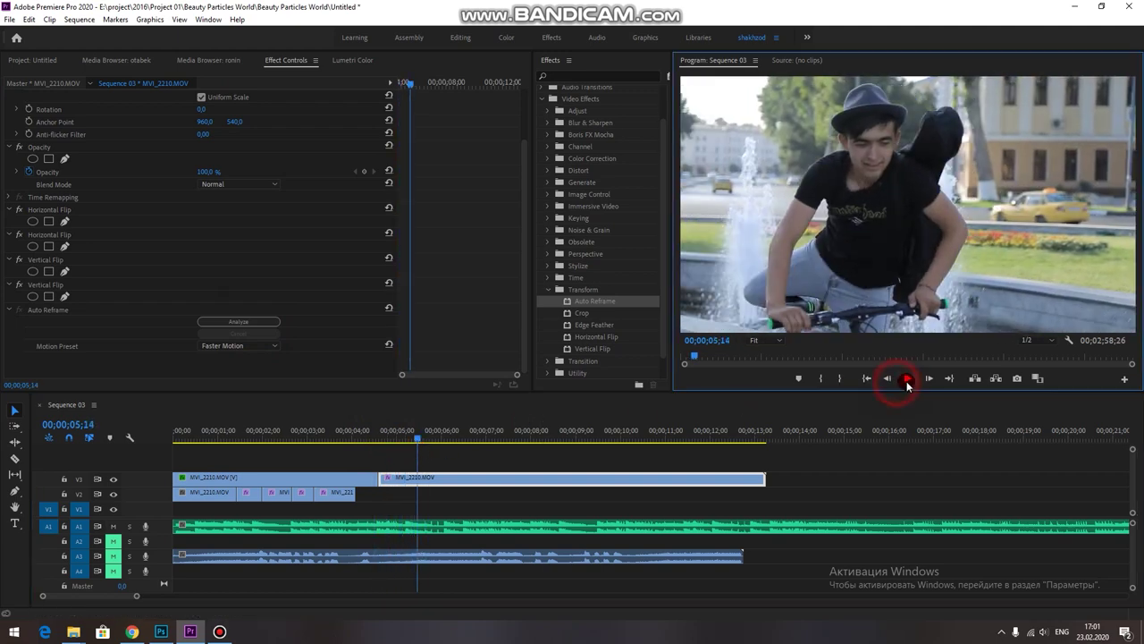
{"action": "left_click", "coordinate": [908, 378]}
Remove the Auto Reframe effect from the last V3 piece and return the playhead to 00;00;04;16.
{"action": "right_click", "coordinate": [63, 310]}
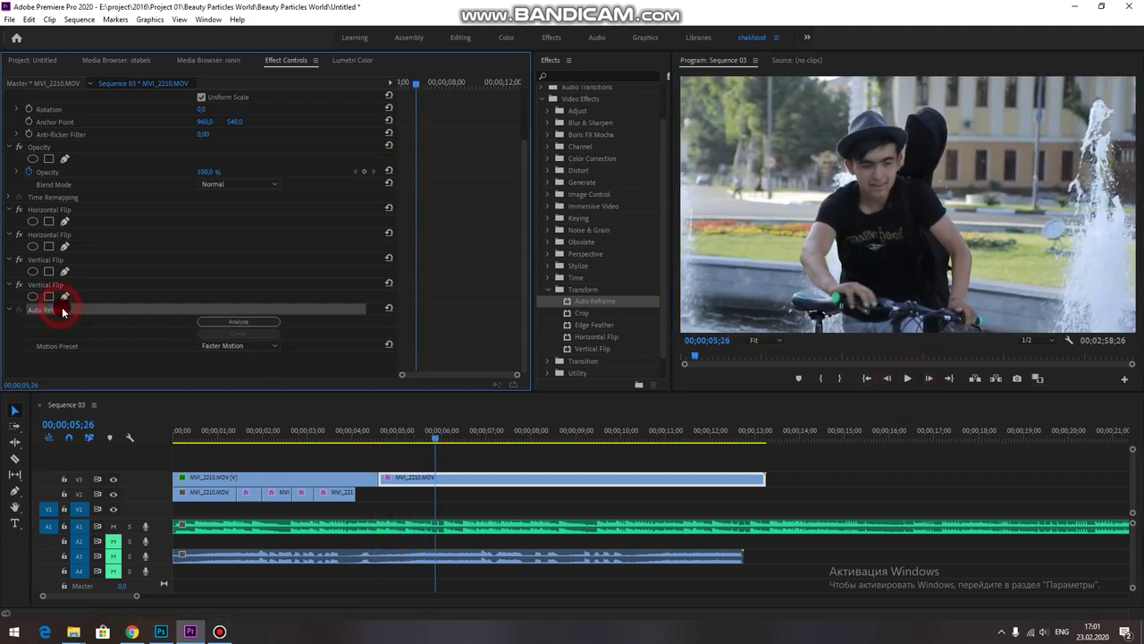
{"action": "left_click", "coordinate": [94, 402]}
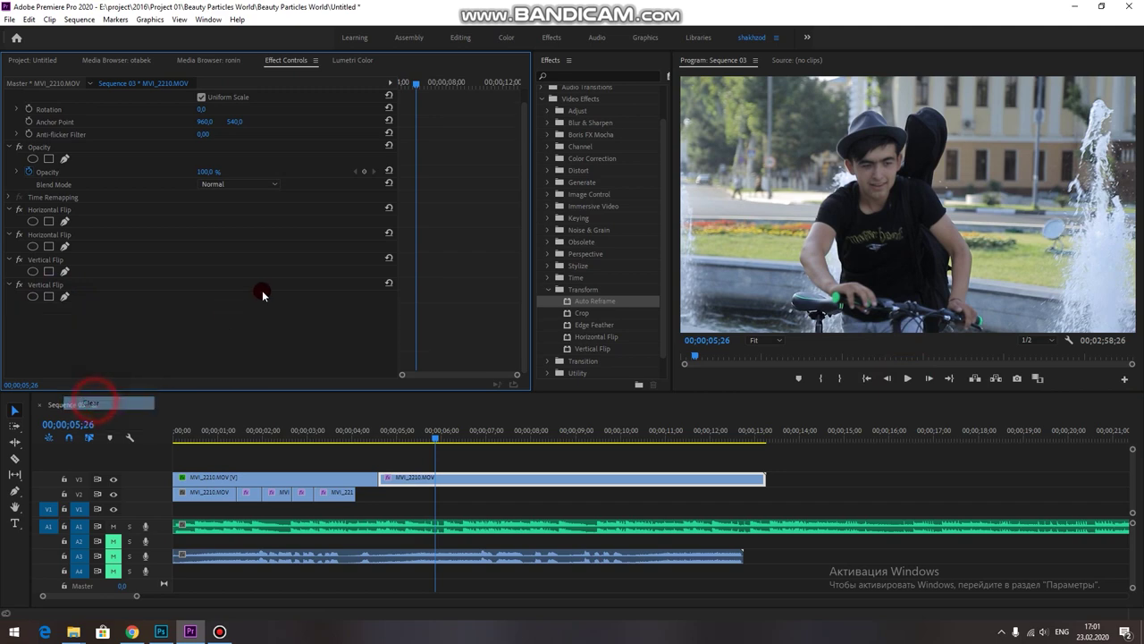
{"action": "left_click_drag", "start_coordinate": [429, 433], "coordinate": [386, 430]}
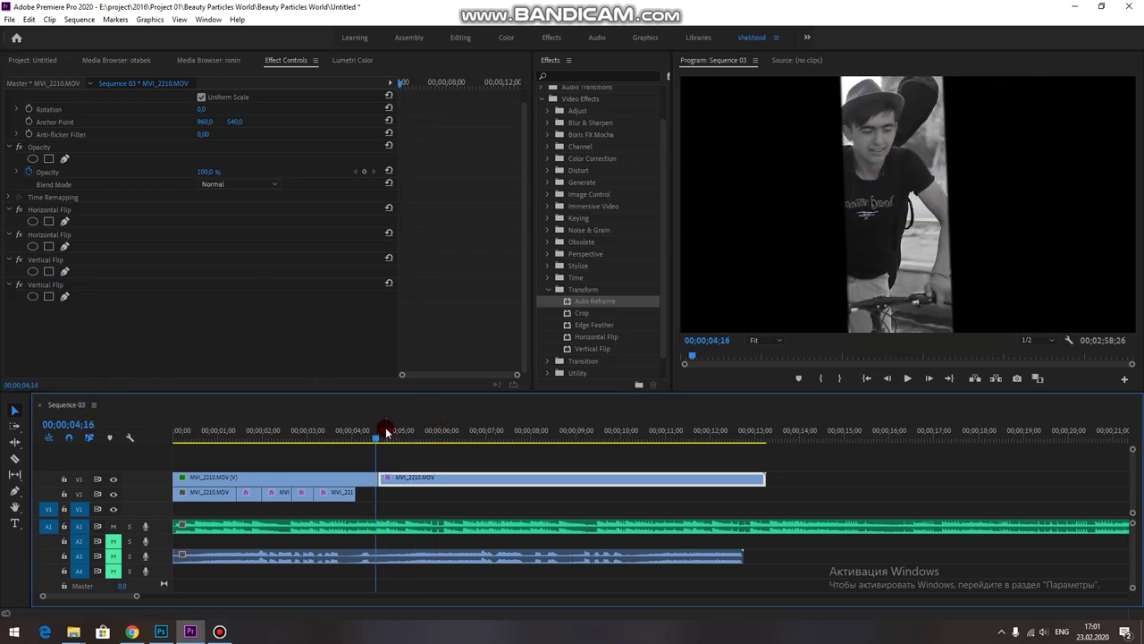